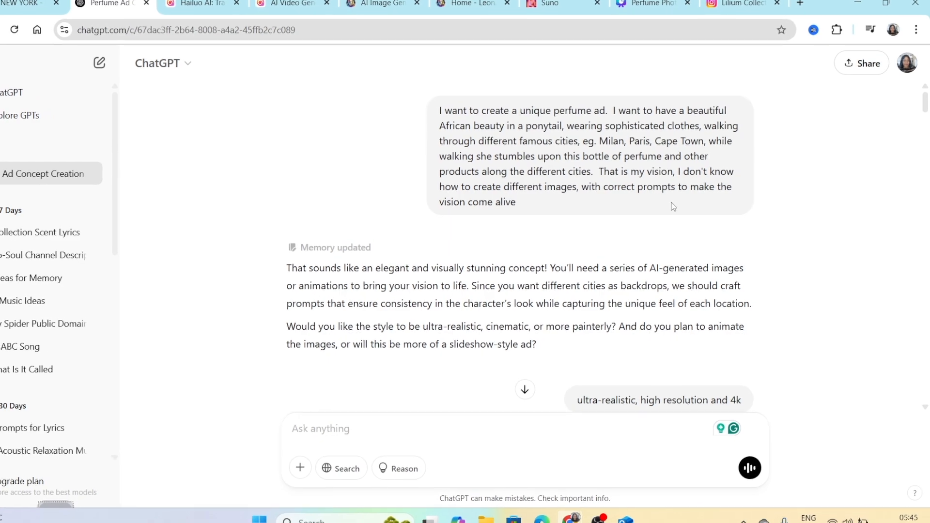
# Ask ChatGPT for a high-end image prompt of the same woman leaving her building in boots and a black coat to catch an Uber
pyautogui.scroll(-2, 388, 339)
pyautogui.scroll(-2, 391, 378)
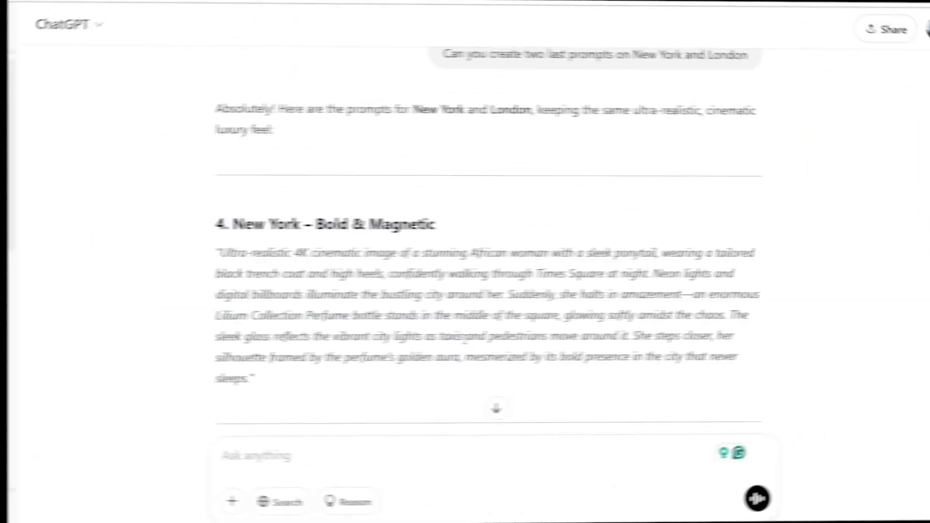
pyautogui.scroll(-15, 450, 349)
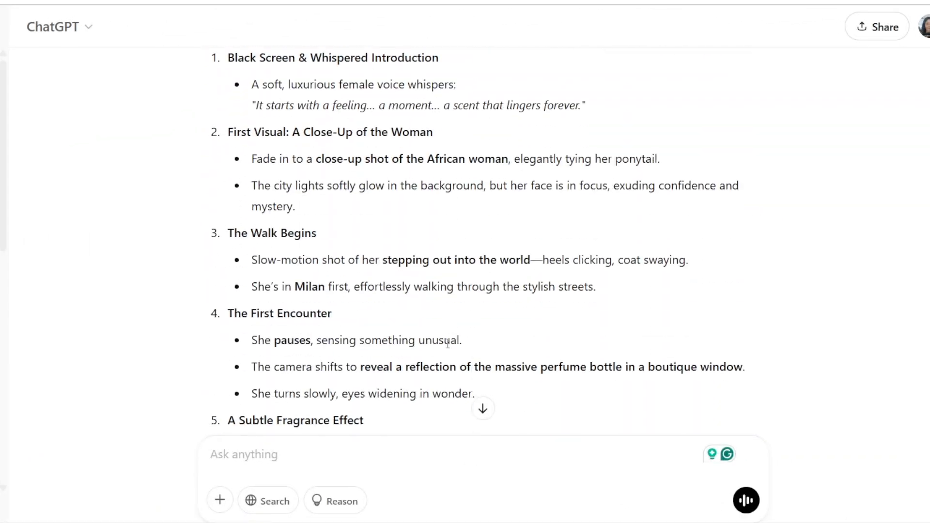
pyautogui.scroll(-15, 448, 342)
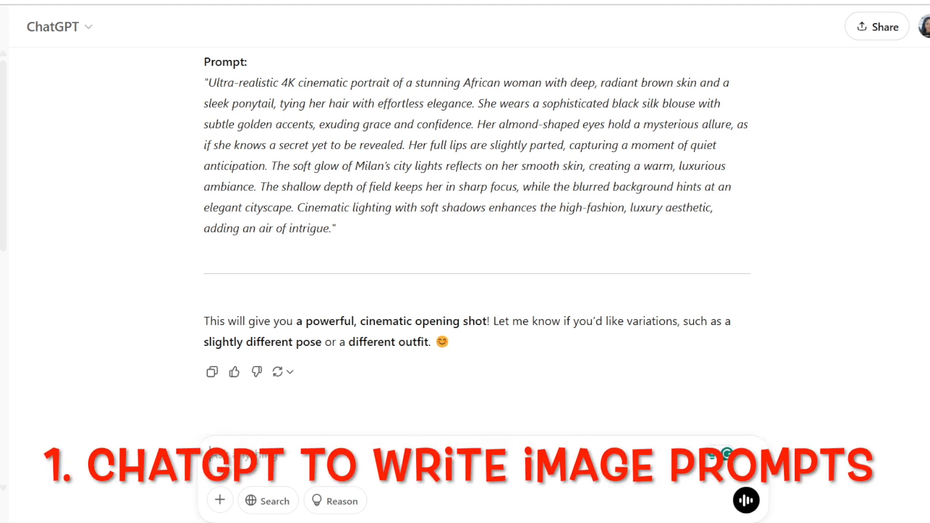
pyautogui.write("Create a high end image prompt of the same woman, she's leaving her building, sliding out, she's wearing boots and a black coat, on her way to catch a uber so she can get to the airport.")
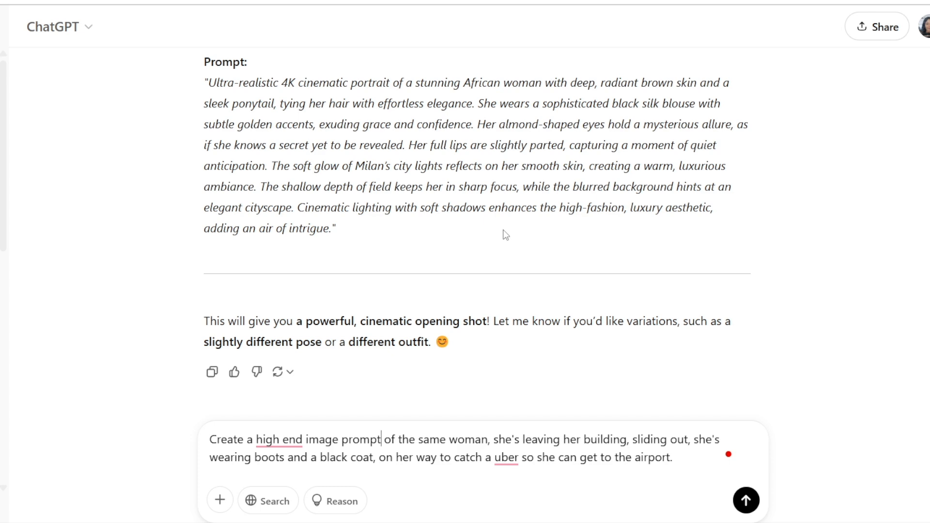
pyautogui.click(746, 499)
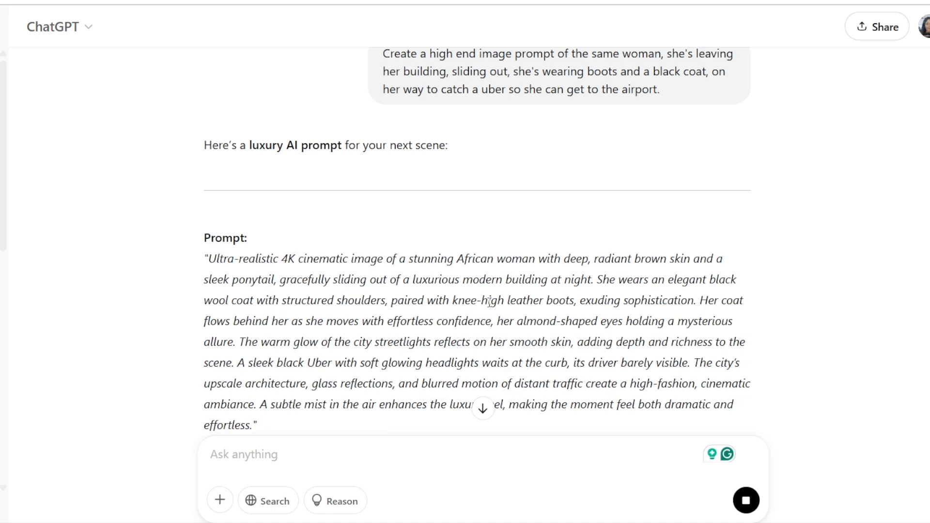
# Copy the newly written image prompt and open Image Creation in Leonardo.Ai
pyautogui.moveTo(252, 425); pyautogui.dragTo(209, 258)
pyautogui.hotkey('ctrl', 'c')
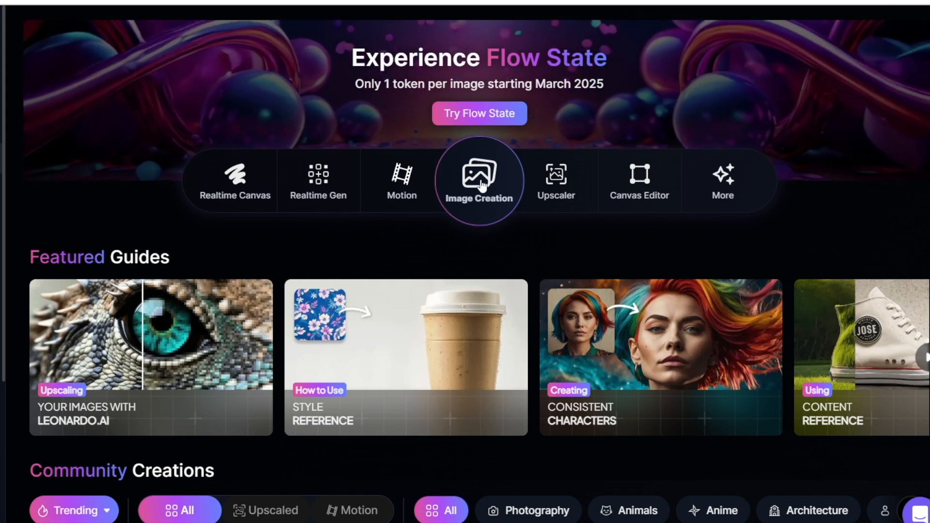
pyautogui.click(481, 186)
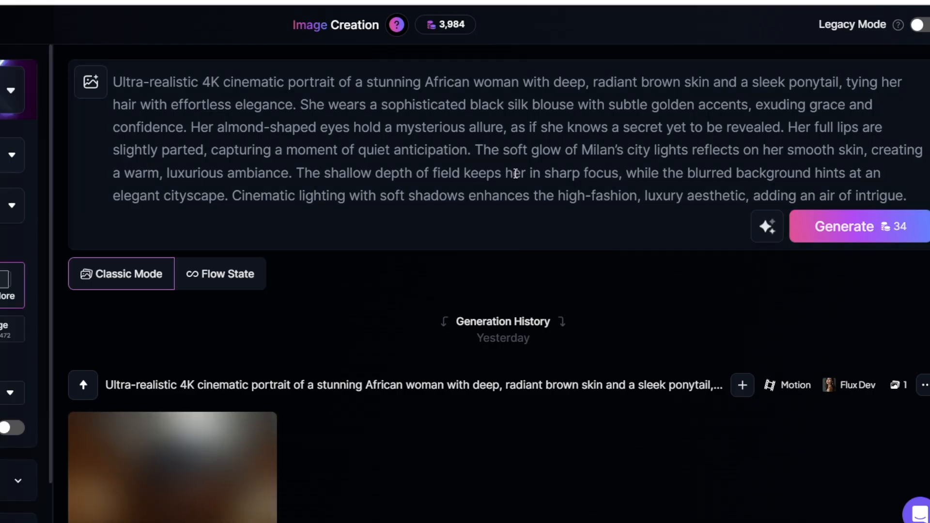
# Replace the old portrait prompt with the copied night street prompt and generate the images
pyautogui.moveTo(907, 196); pyautogui.dragTo(112, 73)
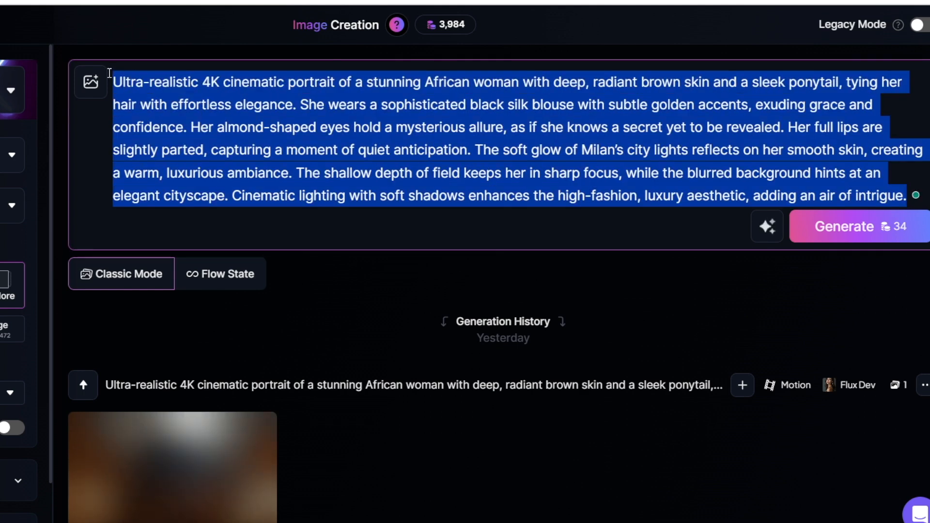
pyautogui.press('BackSpace')
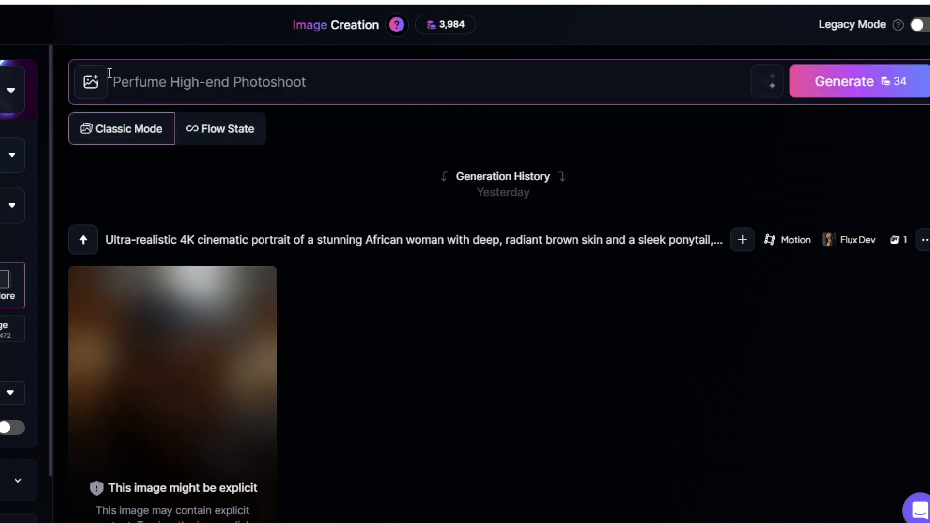
pyautogui.hotkey('ctrl', 'v')
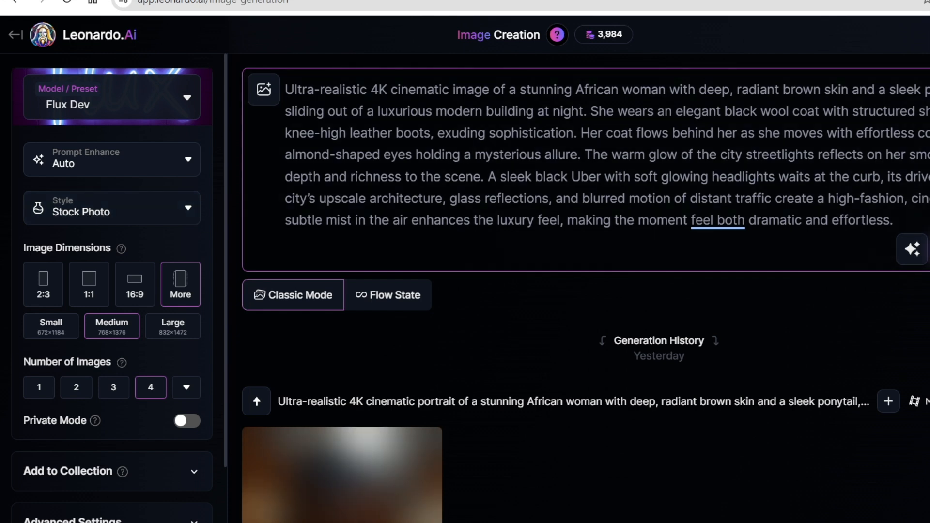
pyautogui.click(929, 249)
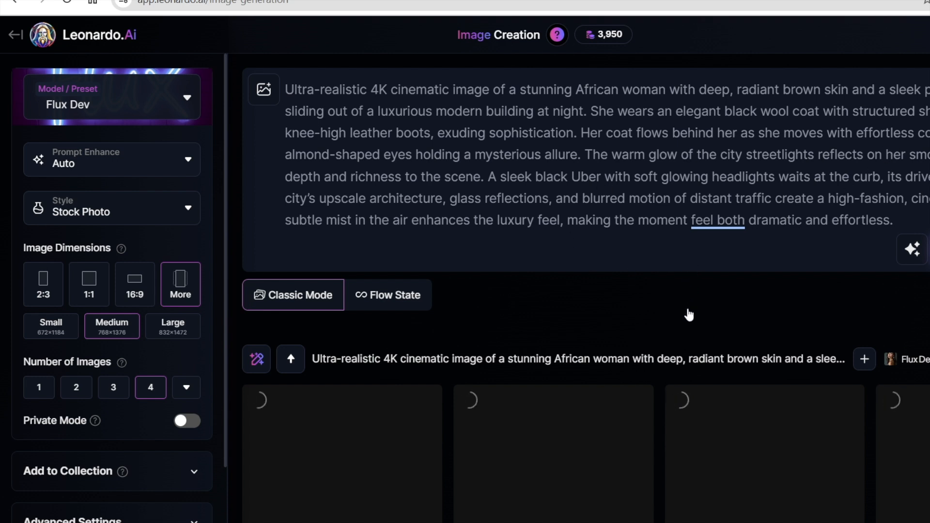
# Download the third generated image, the woman in the black coat walking beside the car
pyautogui.scroll(-1, 685, 320)
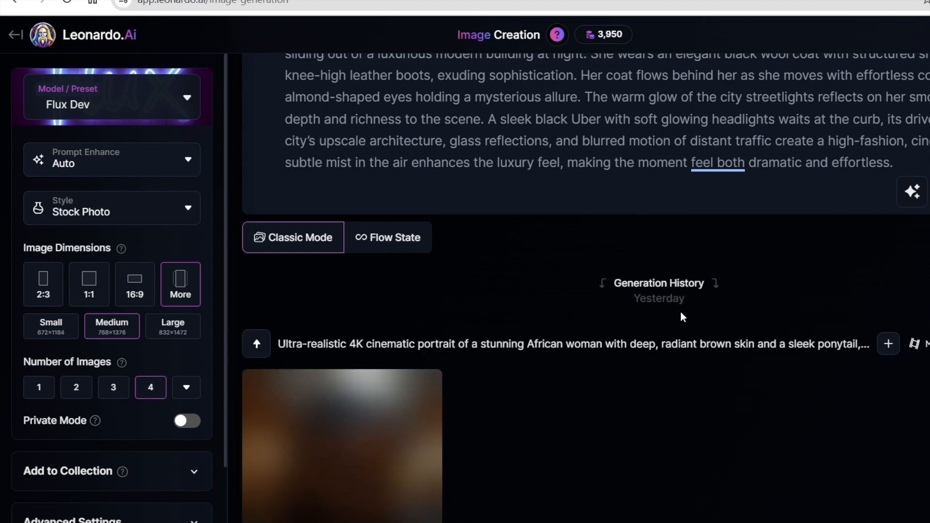
pyautogui.scroll(-2, 682, 311)
pyautogui.scroll(-3, 684, 314)
pyautogui.moveTo(808, 125)
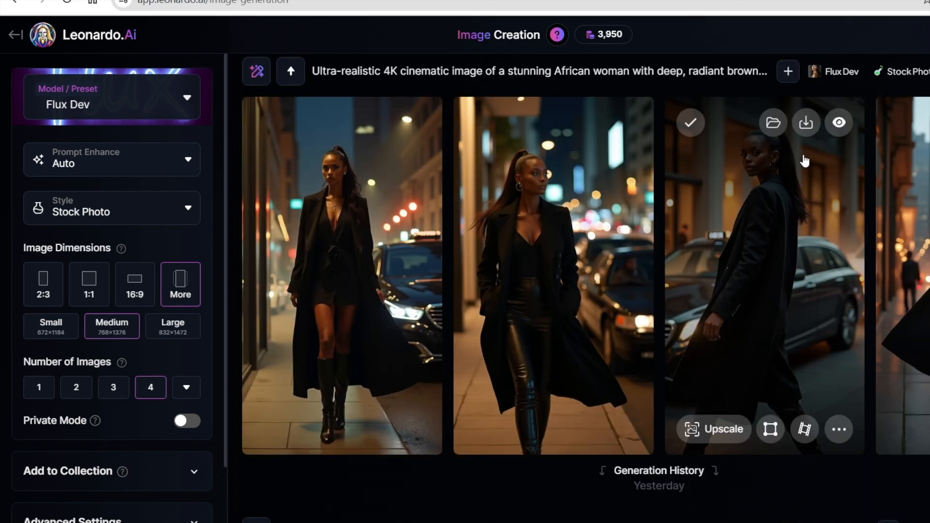
pyautogui.click(807, 124)
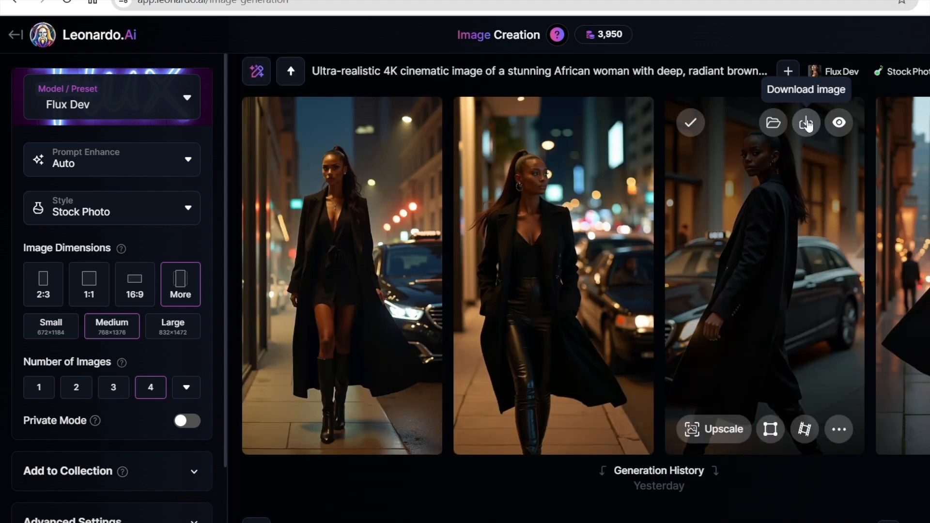
# Examine the earlier London, New York, Cape Town and Paris perfume images in the generation history
pyautogui.scroll(-4, 774, 324)
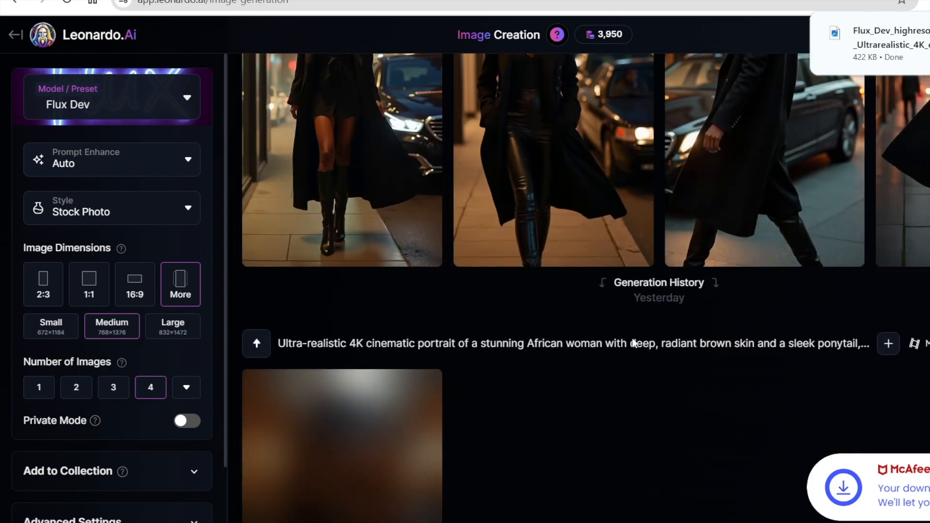
pyautogui.scroll(-5, 633, 343)
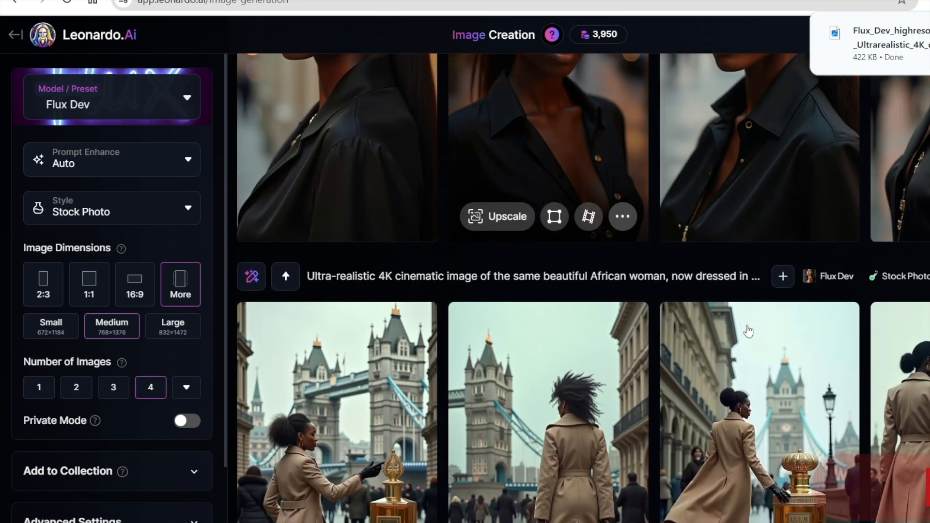
pyautogui.scroll(-12, 749, 331)
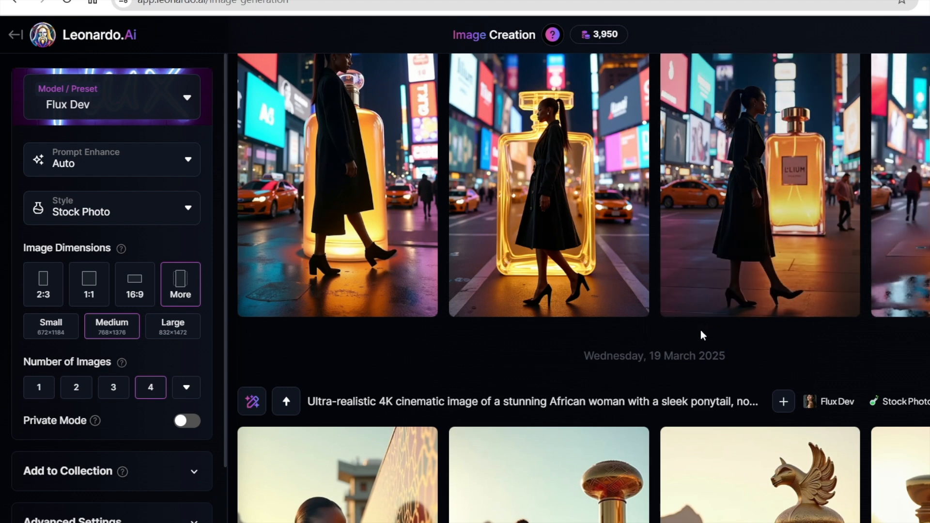
pyautogui.scroll(-5, 697, 339)
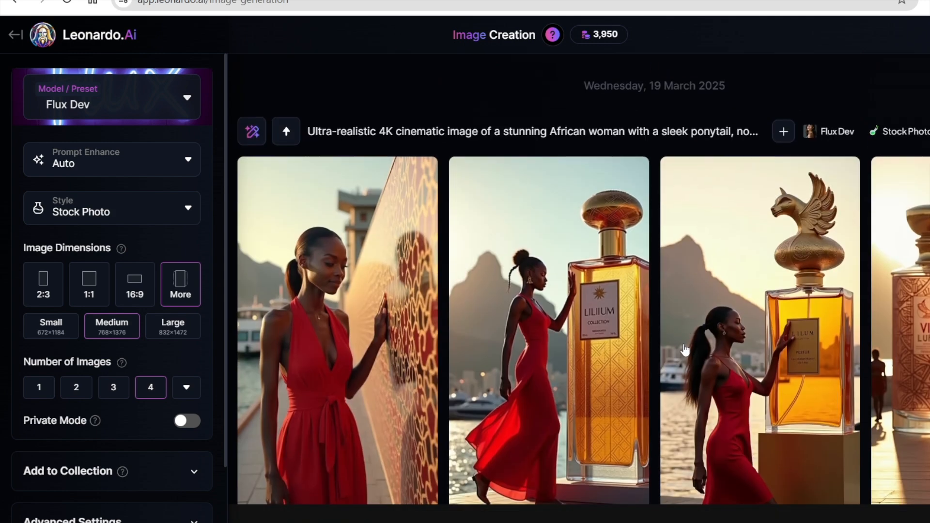
pyautogui.scroll(-3, 567, 261)
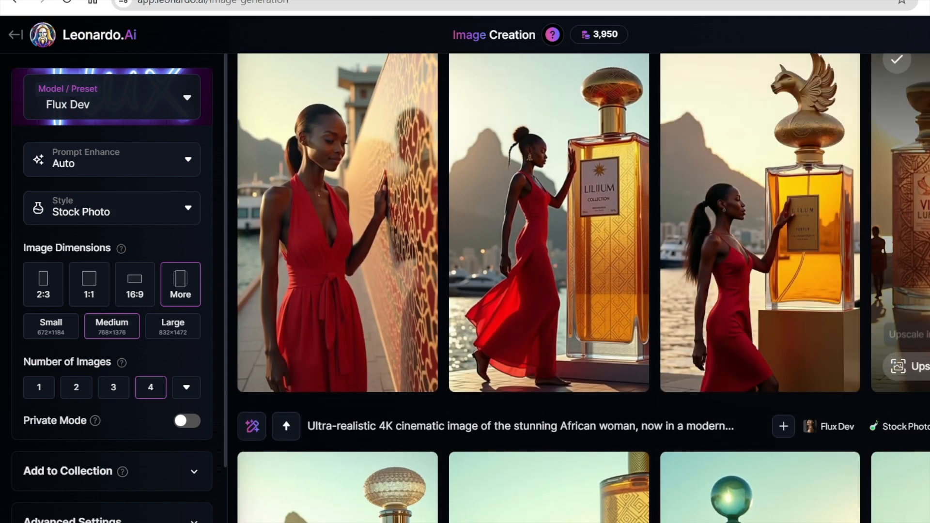
pyautogui.scroll(-5, 693, 392)
pyautogui.scroll(-4, 693, 392)
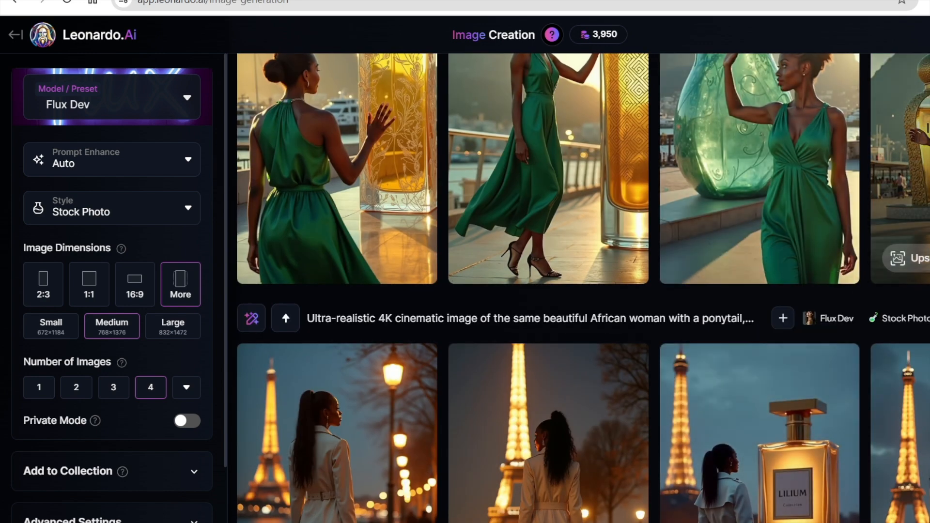
pyautogui.scroll(-4, 761, 412)
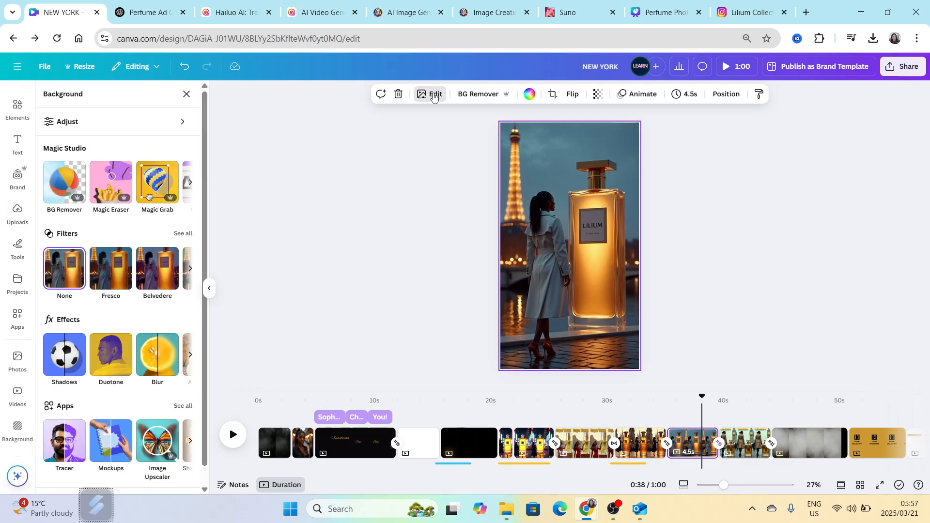
# In the Canva design, separate the woman from the Paris image with Magic Grab and move her to the image's left edge
pyautogui.click(110, 179)
pyautogui.click(153, 166)
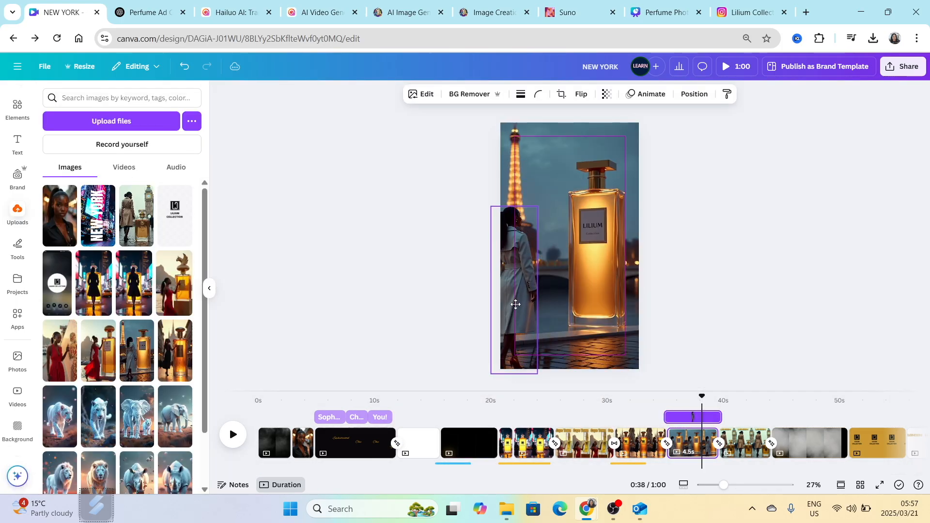
# Brush over the LILIUM label on the Paris perfume bottle with Magic Grab, grab it and delete it
pyautogui.click(600, 252)
pyautogui.click(429, 94)
pyautogui.click(153, 181)
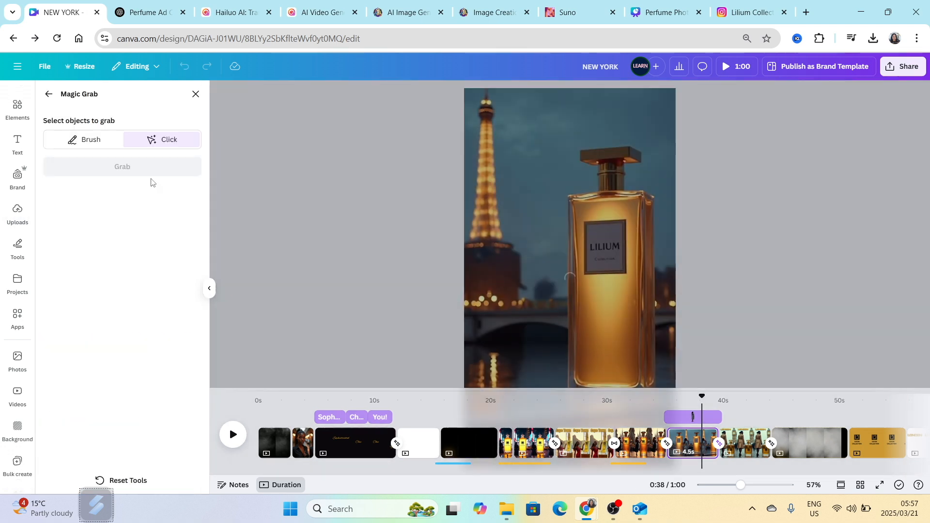
pyautogui.click(605, 245)
pyautogui.click(188, 122)
pyautogui.moveTo(587, 224); pyautogui.dragTo(588, 269)
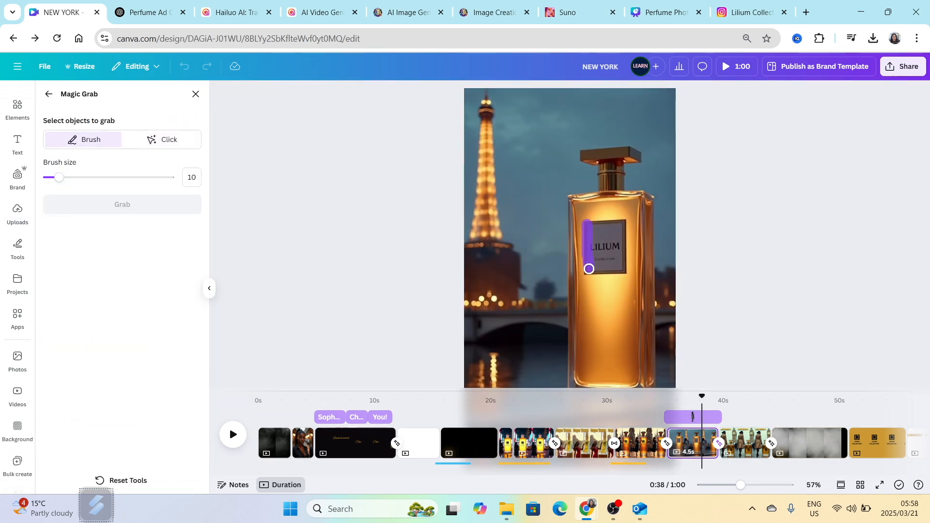
pyautogui.click(113, 198)
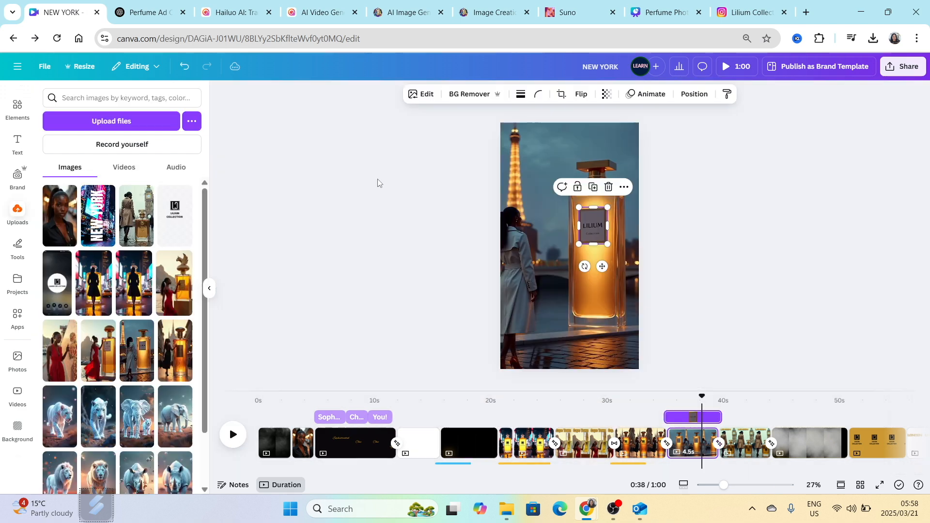
pyautogui.press('Delete')
# Copy the logo and LILIUM COLLECTION text from the gold page and paste them onto the Paris page
pyautogui.click(885, 444)
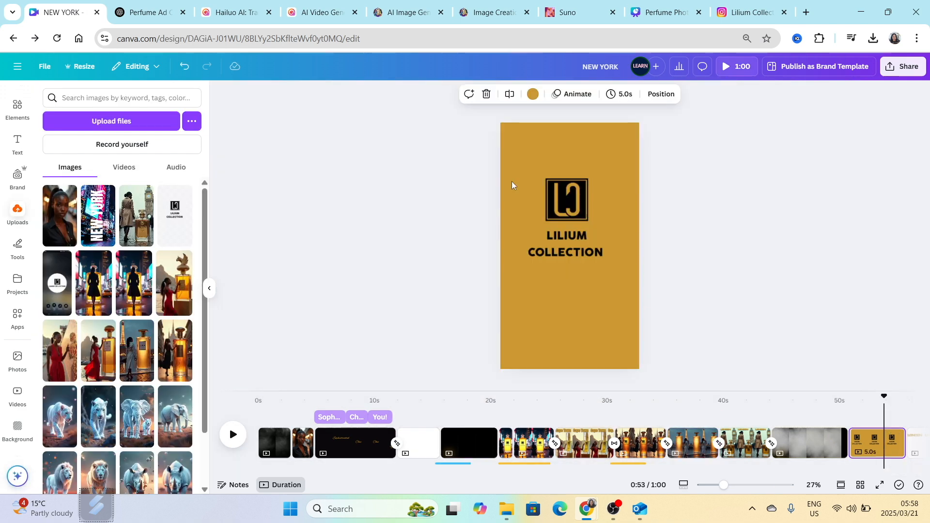
pyautogui.click(562, 208)
pyautogui.click(568, 143)
pyautogui.hotkey('ctrl', 'x')
pyautogui.click(717, 443)
pyautogui.hotkey('ctrl', 'v')
# Resize and position the logo with the LILIUM COLLECTION text beneath it on the front of the Paris perfume bottle
pyautogui.moveTo(617, 164); pyautogui.dragTo(581, 196)
pyautogui.moveTo(557, 230); pyautogui.dragTo(597, 230)
pyautogui.moveTo(593, 274); pyautogui.dragTo(613, 220)
pyautogui.click(593, 179)
pyautogui.moveTo(595, 228); pyautogui.dragTo(594, 305)
pyautogui.moveTo(575, 265); pyautogui.dragTo(554, 266)
pyautogui.moveTo(613, 265); pyautogui.dragTo(628, 265)
pyautogui.moveTo(591, 227); pyautogui.dragTo(592, 269)
pyautogui.moveTo(591, 280); pyautogui.dragTo(604, 254)
pyautogui.click(580, 129)
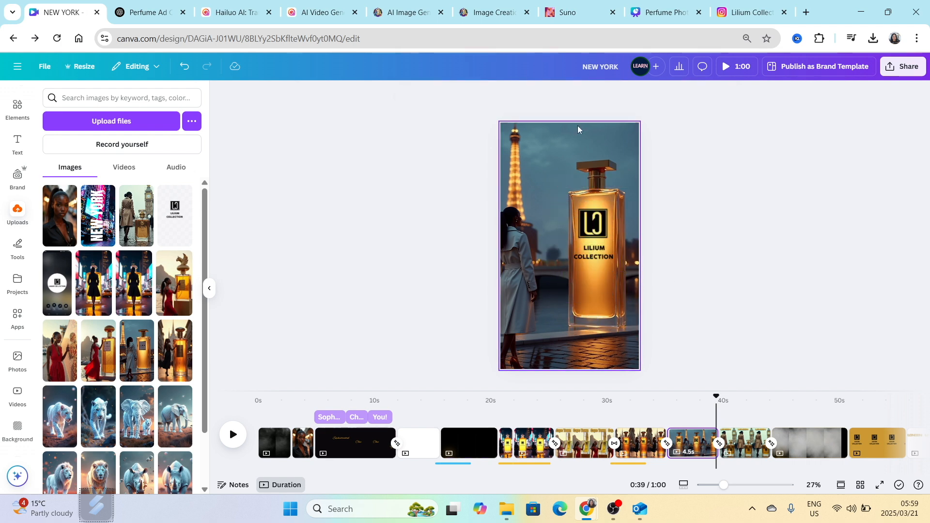
# Download the edited Paris page as a PNG
pyautogui.click(902, 66)
pyautogui.click(749, 260)
pyautogui.click(825, 362)
pyautogui.click(708, 331)
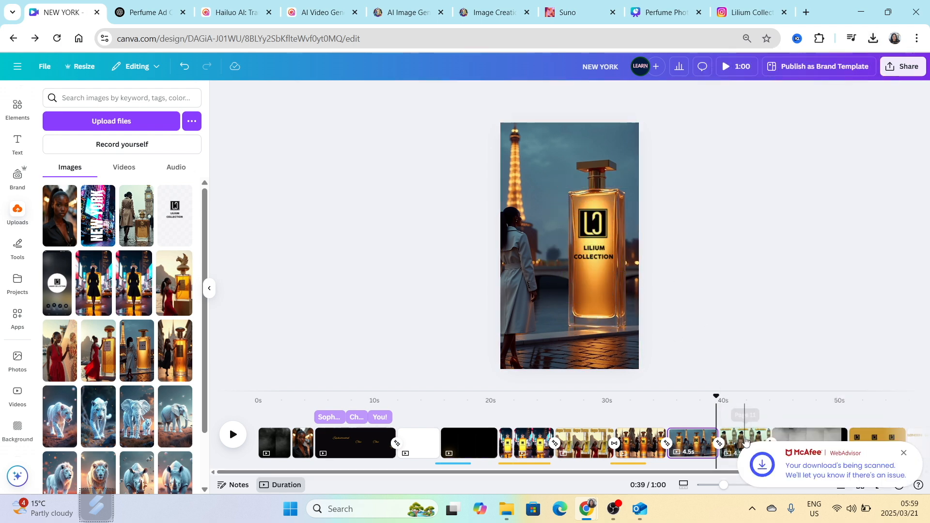
# Set the saturation of the London page's background image to 58
pyautogui.click(745, 442)
pyautogui.click(551, 141)
pyautogui.moveTo(490, 141); pyautogui.dragTo(591, 135)
pyautogui.click(579, 168)
pyautogui.click(561, 151)
pyautogui.click(430, 94)
pyautogui.click(118, 320)
pyautogui.moveTo(205, 177); pyautogui.dragTo(206, 349)
pyautogui.moveTo(104, 264); pyautogui.dragTo(136, 265)
# Download the edited London page as a PNG
pyautogui.click(902, 67)
pyautogui.click(749, 259)
pyautogui.click(819, 364)
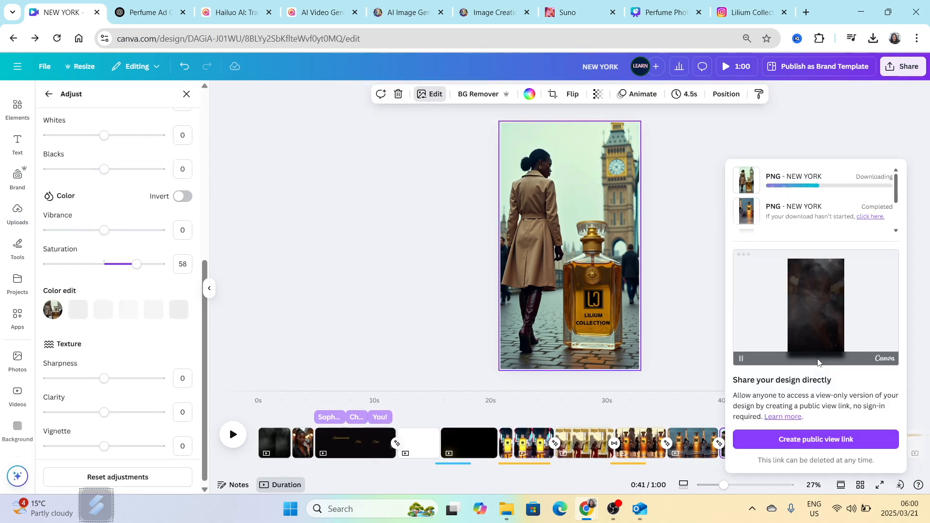
# Paste the downloaded PNGs into the Lilium Collection Photoshoot Ad folder and preview NEW YORK (2)
pyautogui.click(861, 12)
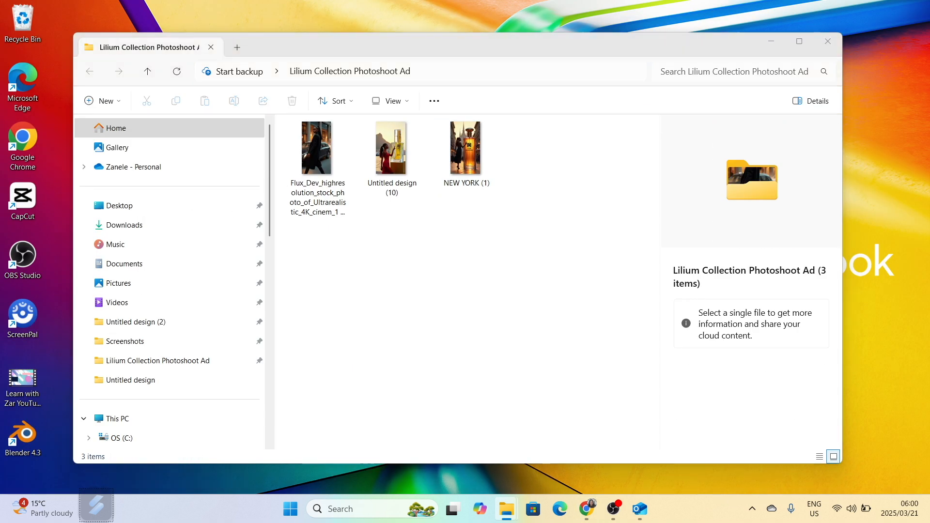
pyautogui.hotkey('ctrl', 'v')
pyautogui.click(426, 231)
pyautogui.click(388, 178)
pyautogui.click(468, 182)
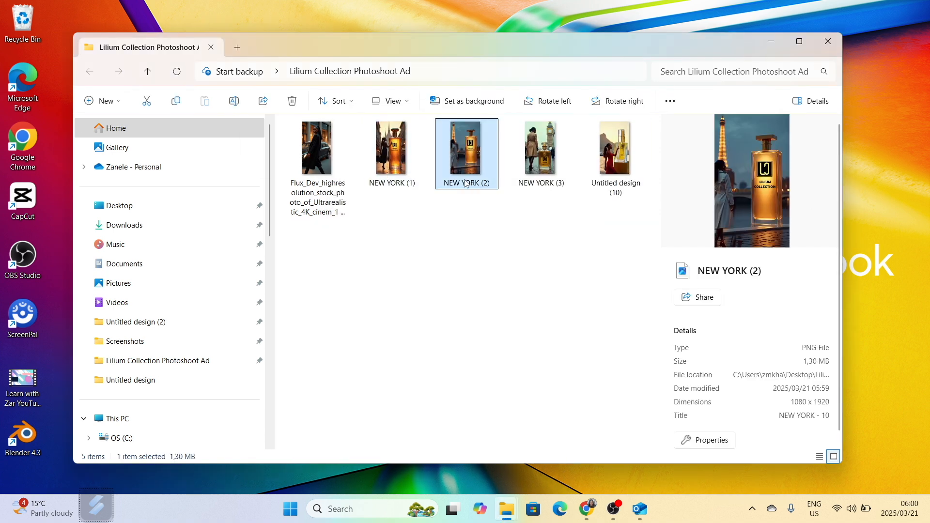
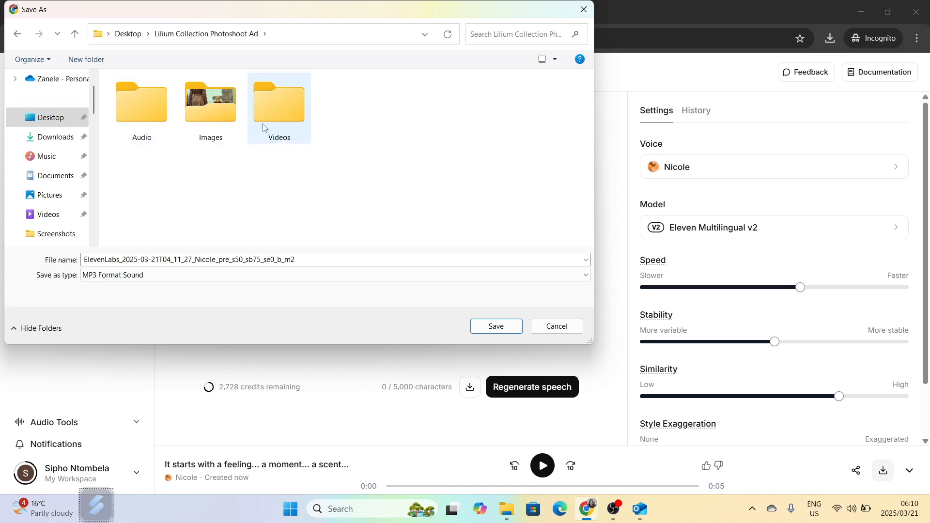
# Open the Audio folder as the save location for the generated ElevenLabs speech MP3
pyautogui.doubleClick(149, 105)
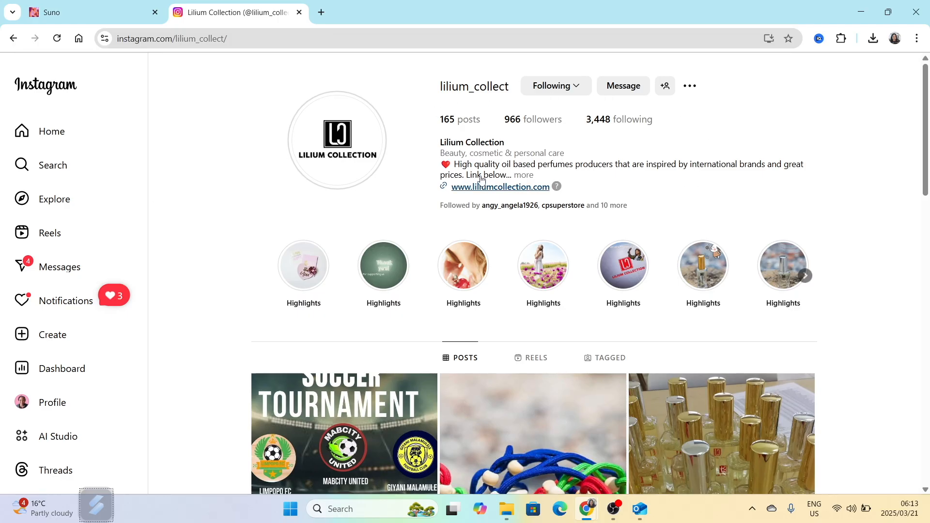
# Highlight the business description in the Lilium Collection Instagram bio
pyautogui.moveTo(459, 165)
pyautogui.mouseDown()
pyautogui.moveTo(519, 179)
pyautogui.moveTo(463, 179)
pyautogui.moveTo(457, 168)
pyautogui.moveTo(466, 182)
pyautogui.mouseUp()
pyautogui.rightClick(465, 181)
pyautogui.click(742, 140)
# Switch to Suno and open its full-song lyrics generator
pyautogui.click(116, 14)
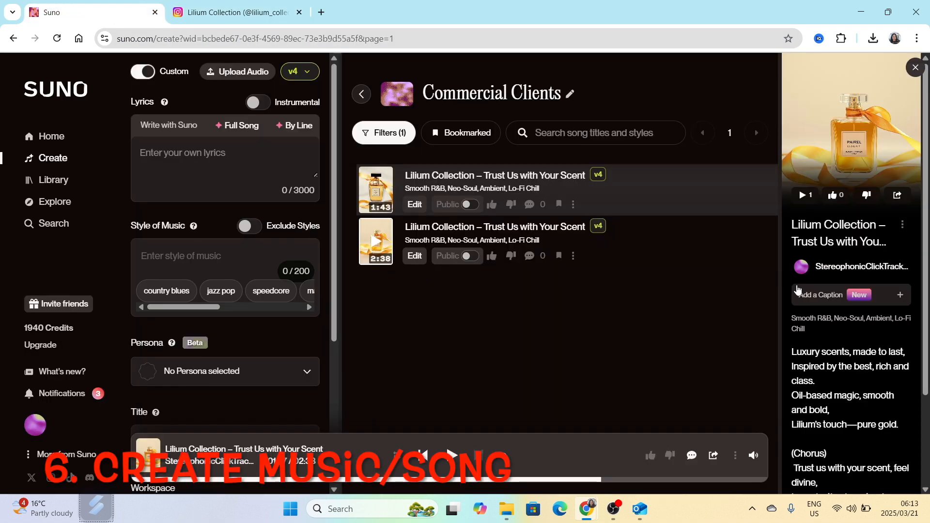
pyautogui.click(239, 133)
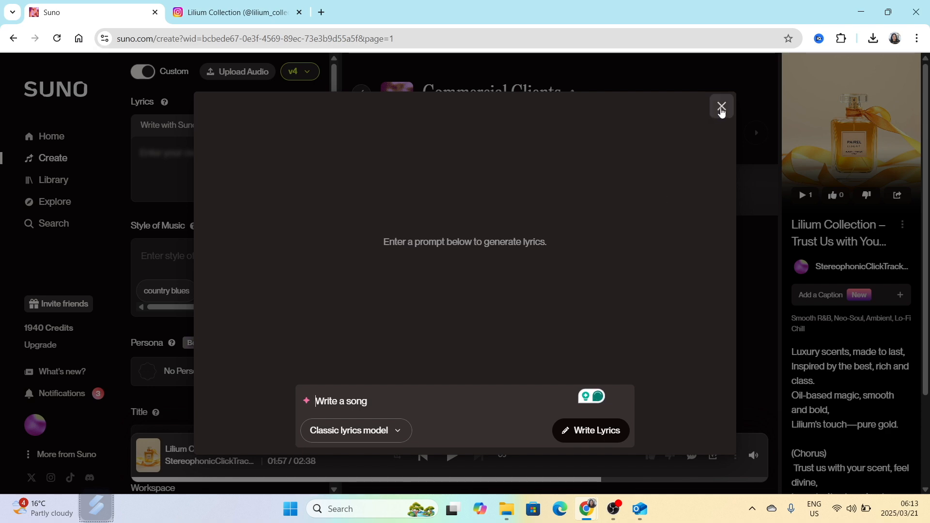
# Preview the 2:38 version of the "Lilium Collection – Trust Us with Your Scent" song and download it as MP3 audio
pyautogui.click(722, 106)
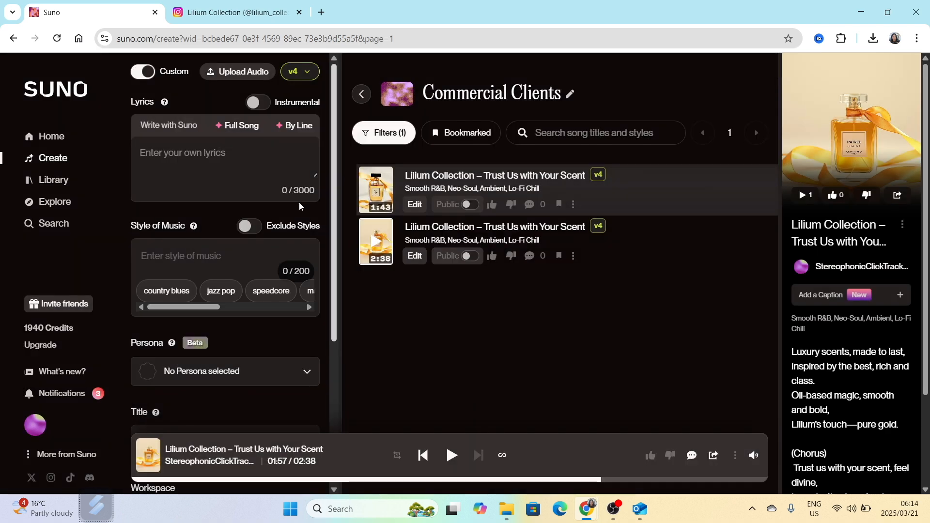
pyautogui.click(376, 242)
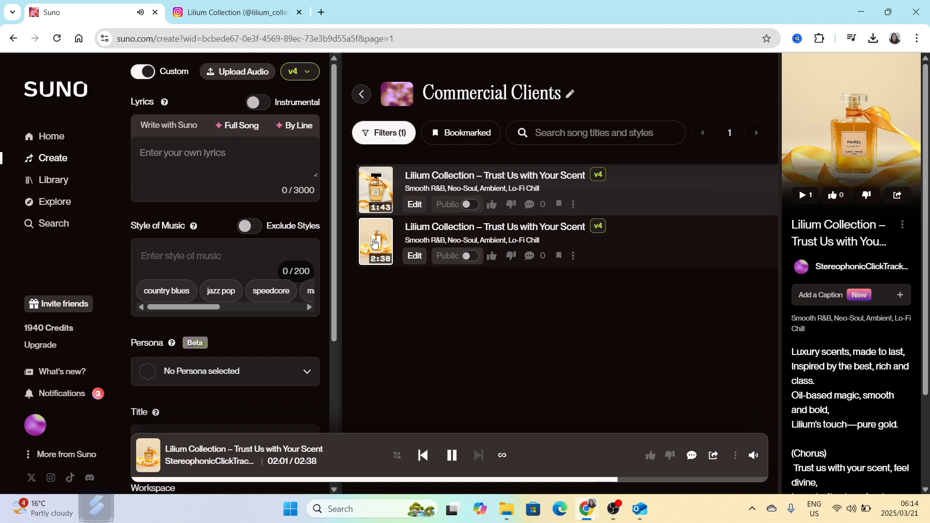
pyautogui.click(573, 257)
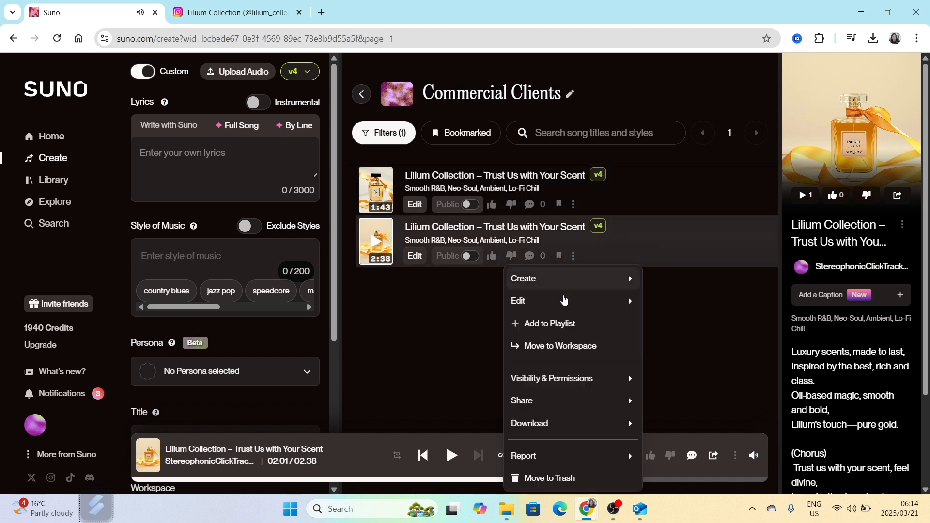
pyautogui.moveTo(549, 424)
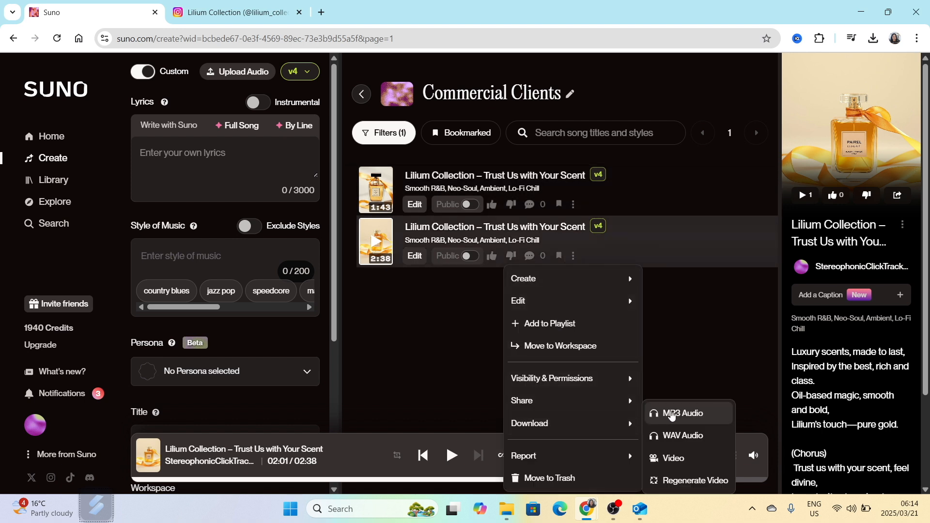
pyautogui.click(669, 414)
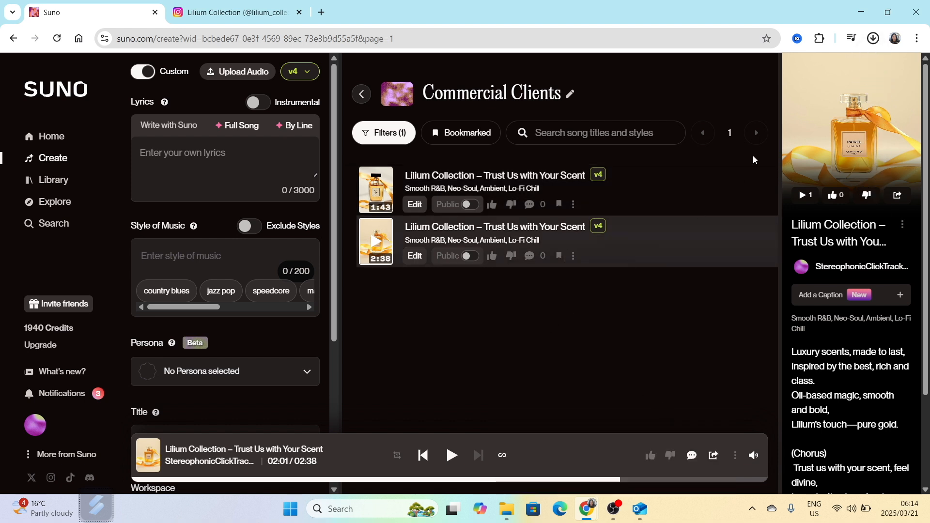
pyautogui.click(860, 17)
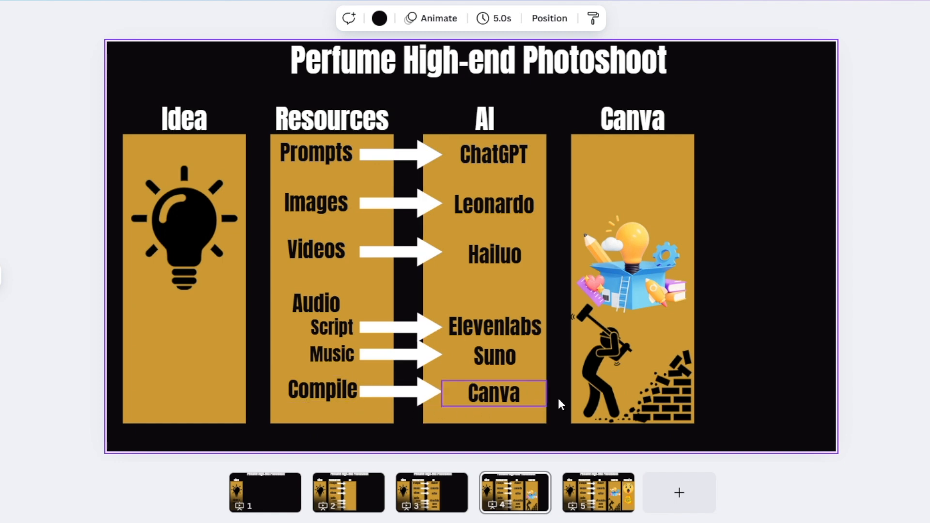
# Switch to Canva in a new tab and create a blank TikTok video design titled Lilium Collection Photoshoot Ad
pyautogui.hotkey('ctrl', 't')
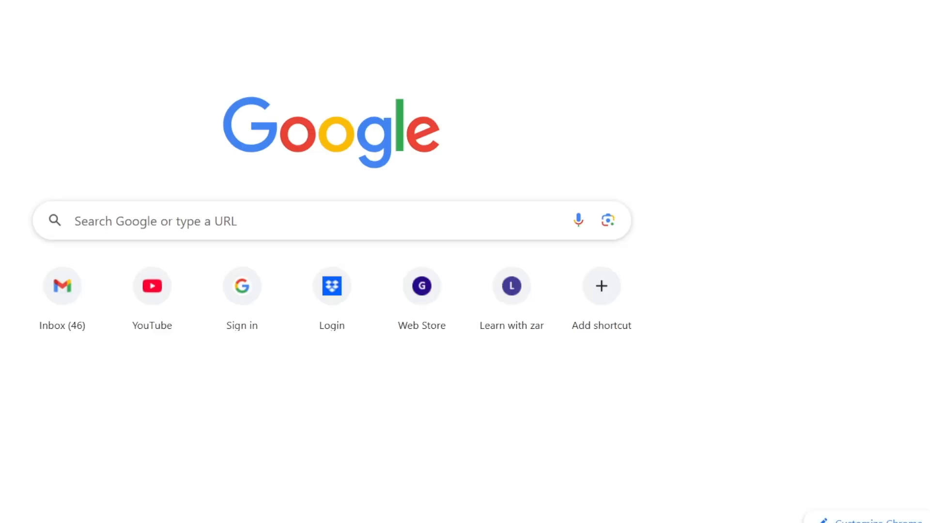
pyautogui.click(158, 69)
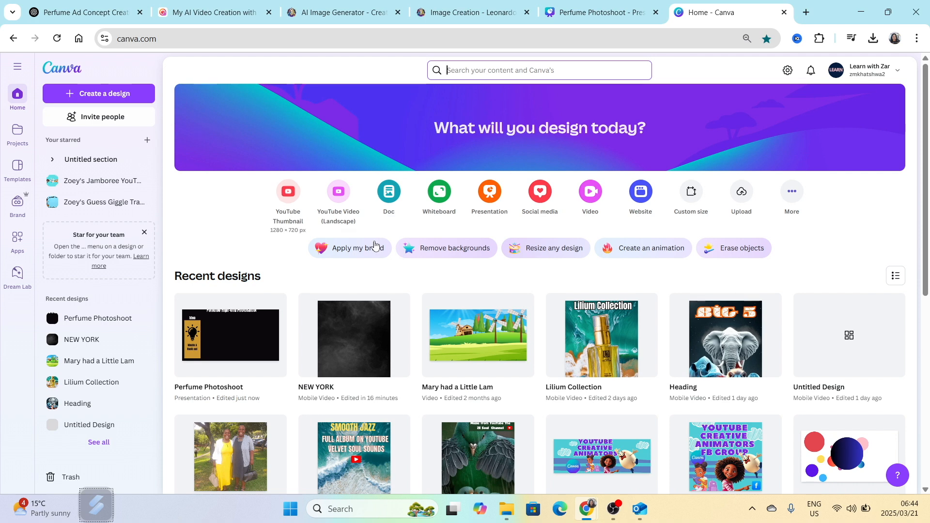
pyautogui.click(537, 194)
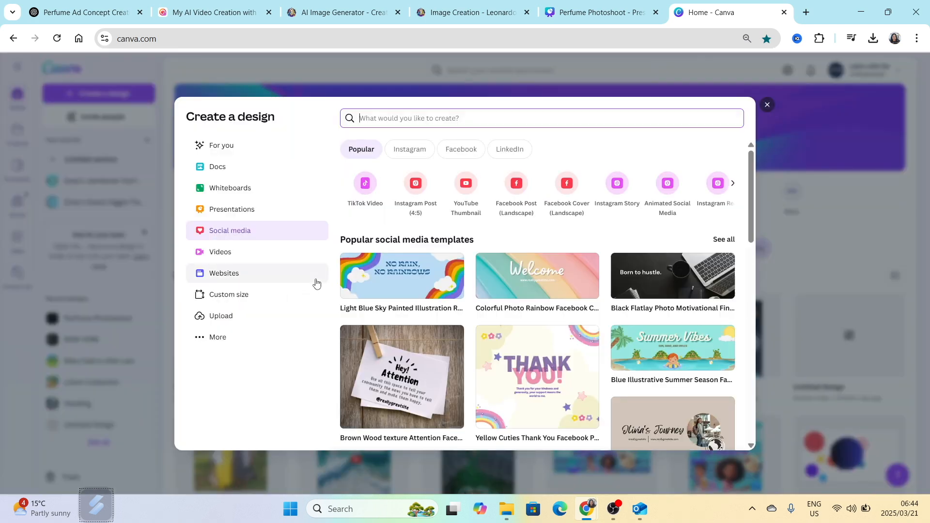
pyautogui.click(366, 189)
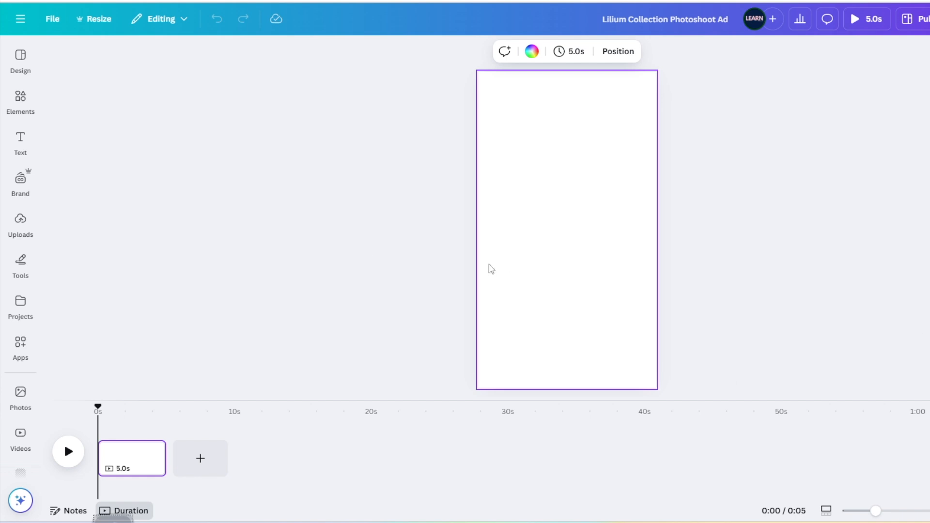
pyautogui.click(368, 253)
# Search the elements library for "smoke" videos and filter the results to vertical orientation
pyautogui.click(22, 100)
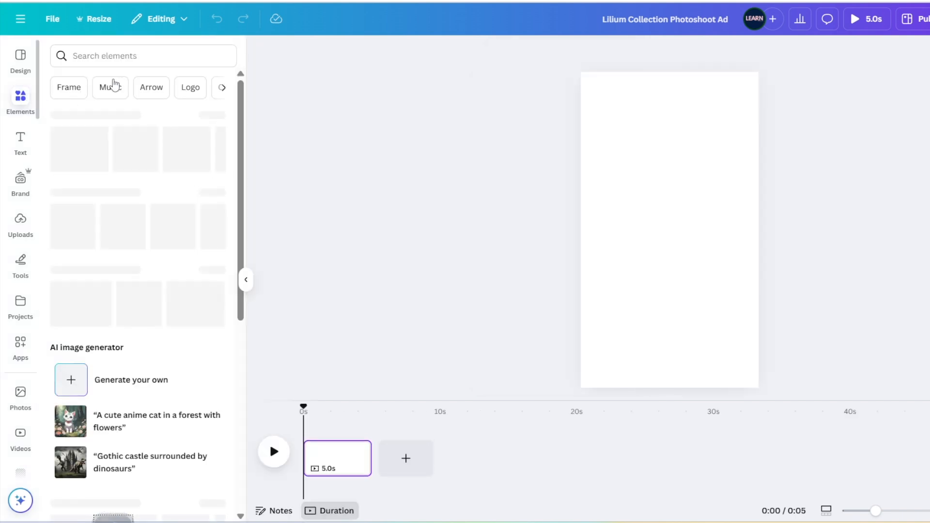
pyautogui.click(125, 58)
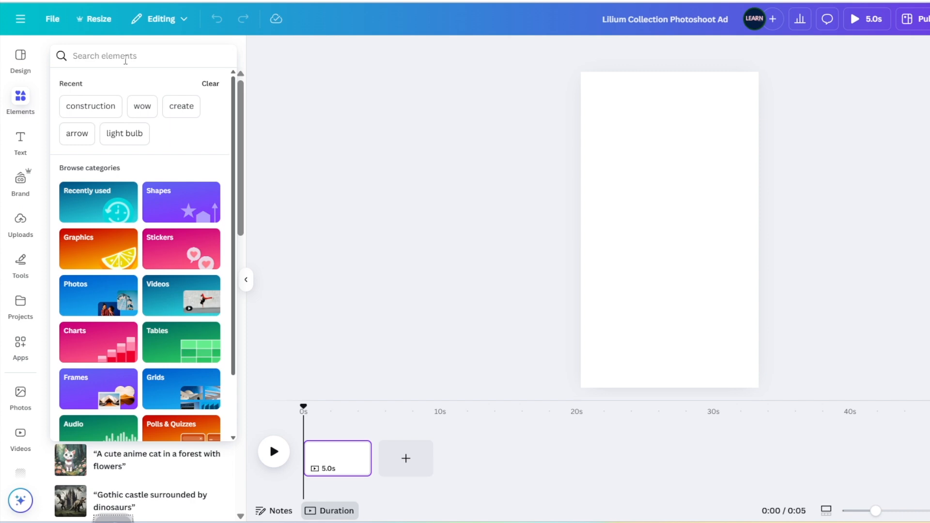
pyautogui.write('smoke')
pyautogui.press('Return')
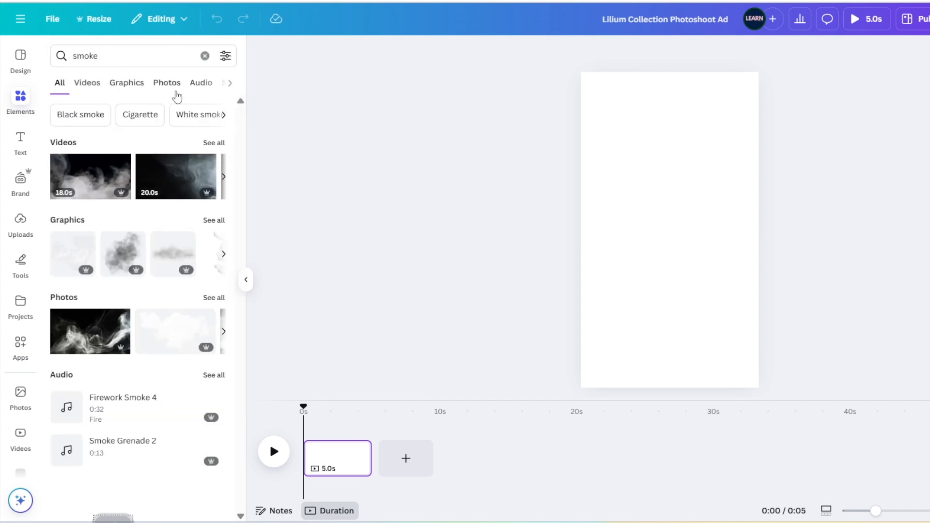
pyautogui.click(87, 87)
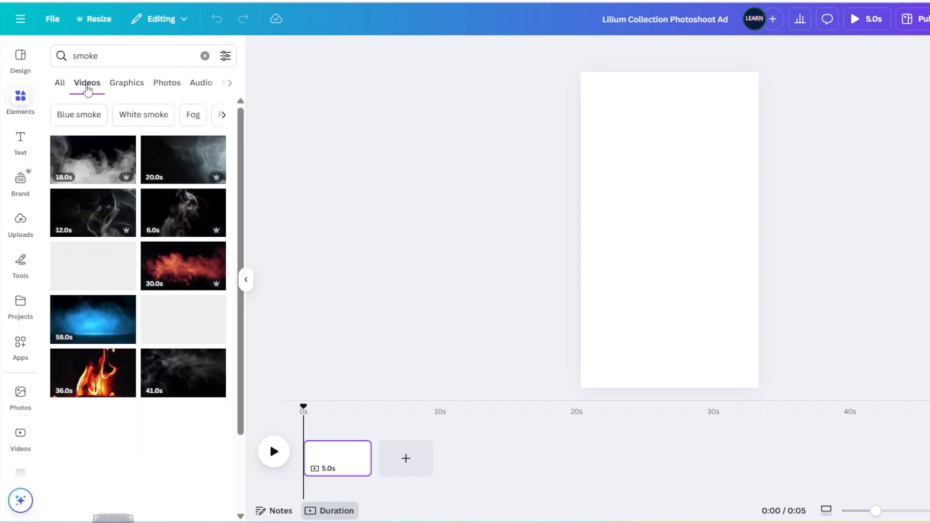
pyautogui.click(226, 56)
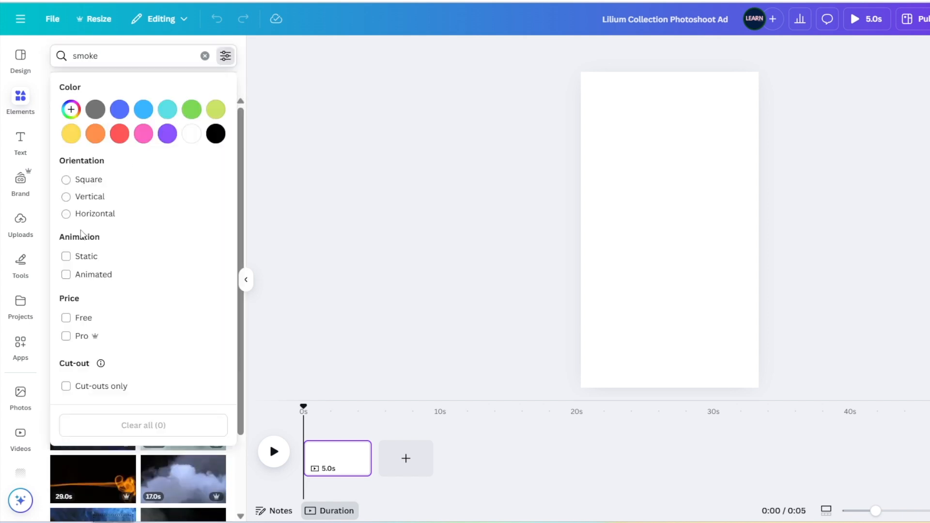
pyautogui.click(78, 197)
pyautogui.click(321, 147)
pyautogui.click(80, 201)
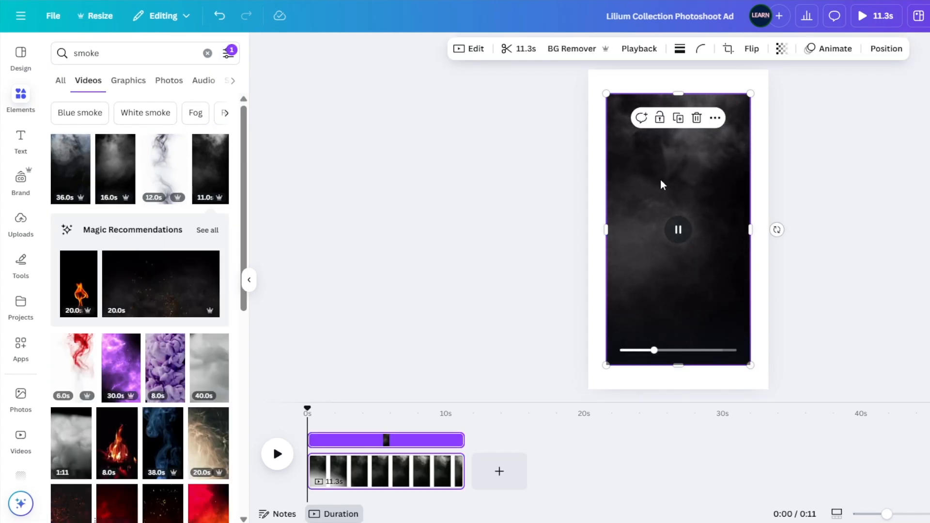
# Set the 11-second black smoke video as the first page's background and trim it to 2.2 seconds
pyautogui.rightClick(661, 182)
pyautogui.click(722, 430)
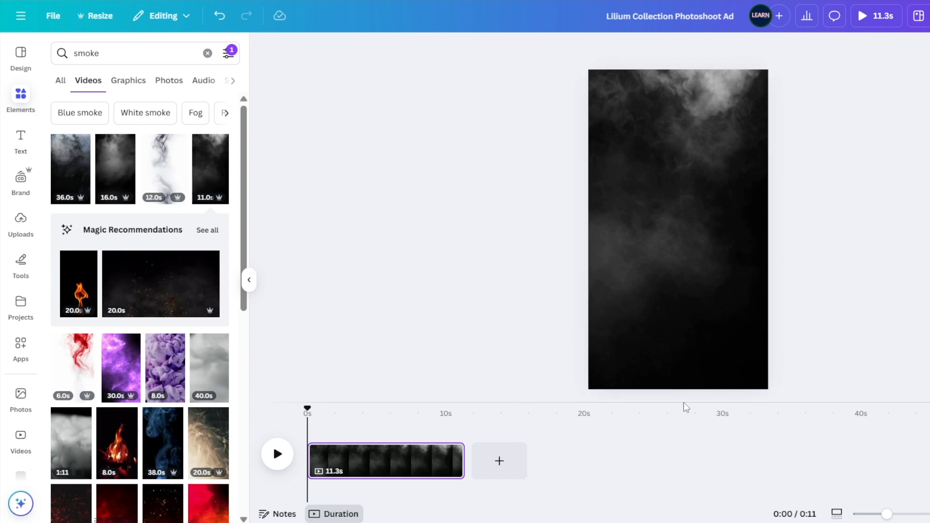
pyautogui.click(689, 146)
pyautogui.click(560, 49)
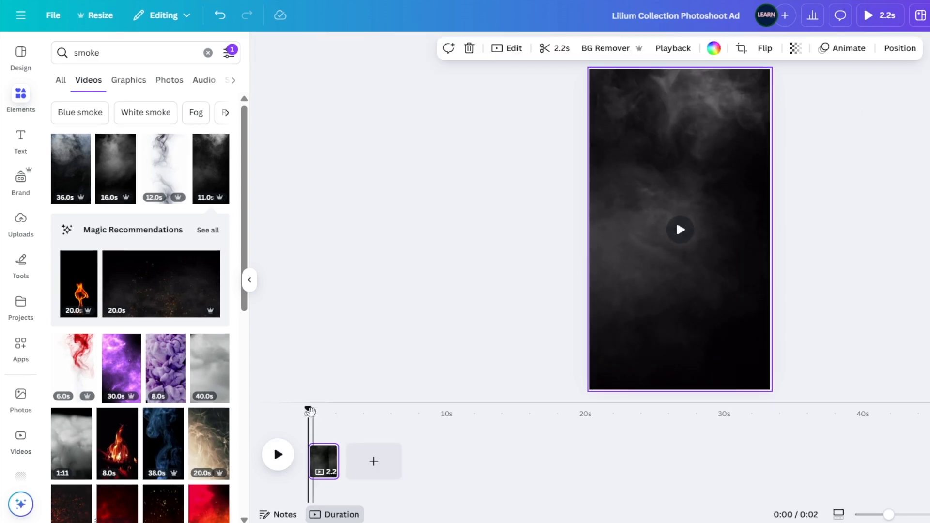
# Add a second page and set the uploaded portrait of the woman in a black shirt as its background
pyautogui.click(379, 466)
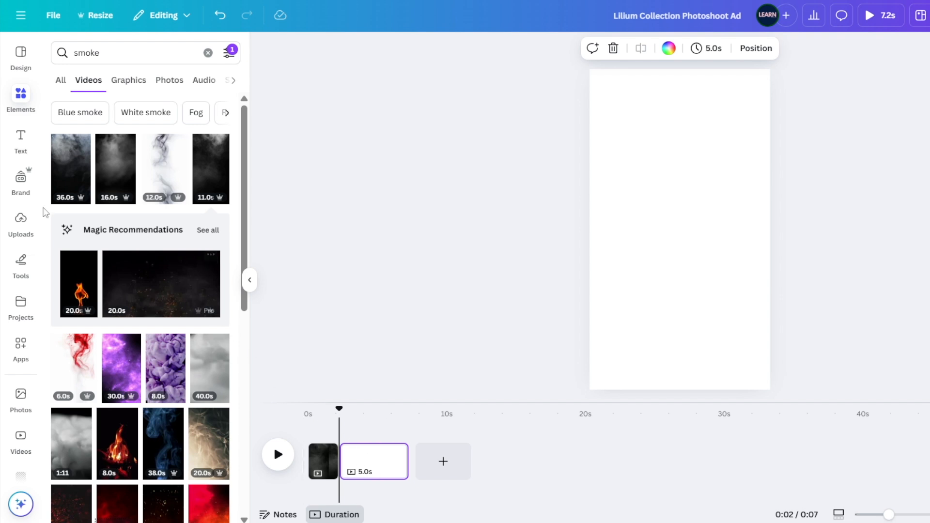
pyautogui.click(21, 228)
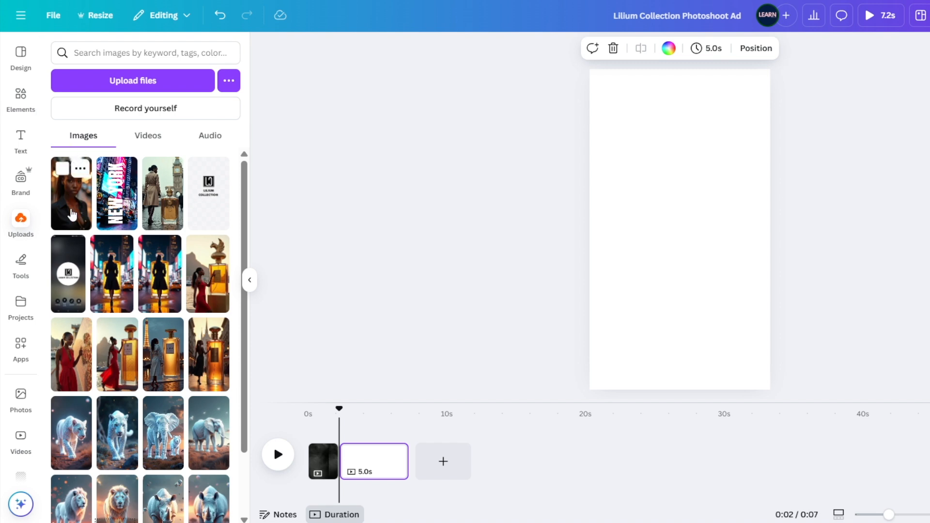
pyautogui.click(70, 215)
pyautogui.rightClick(645, 270)
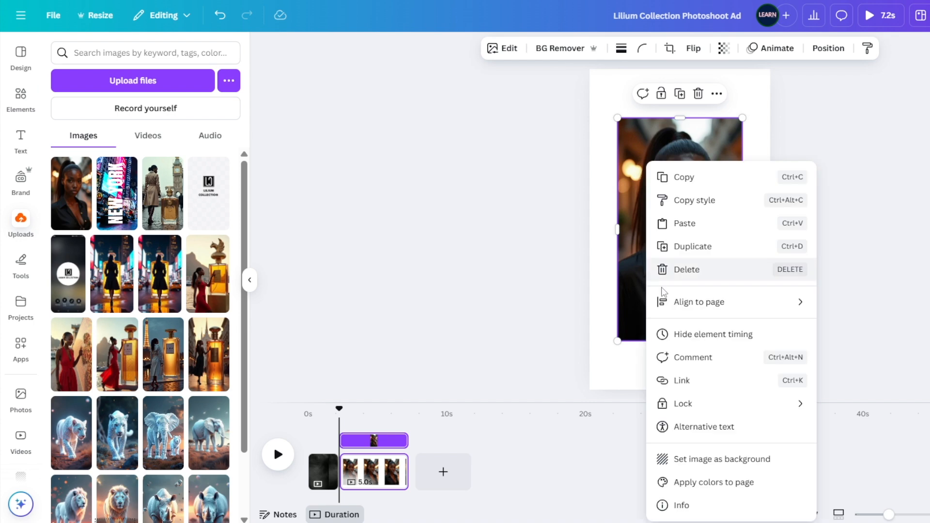
pyautogui.click(714, 459)
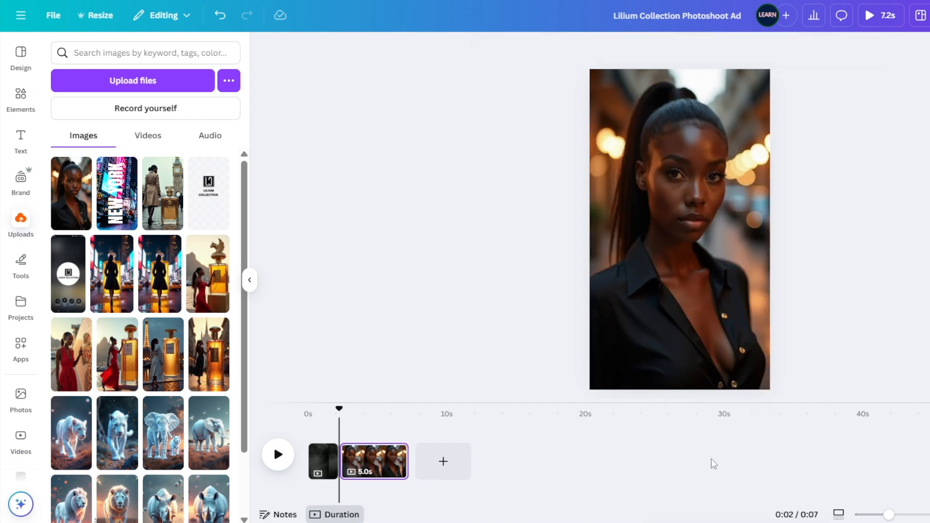
# Apply the Photo Zoom page animation to the portrait page
pyautogui.click(674, 283)
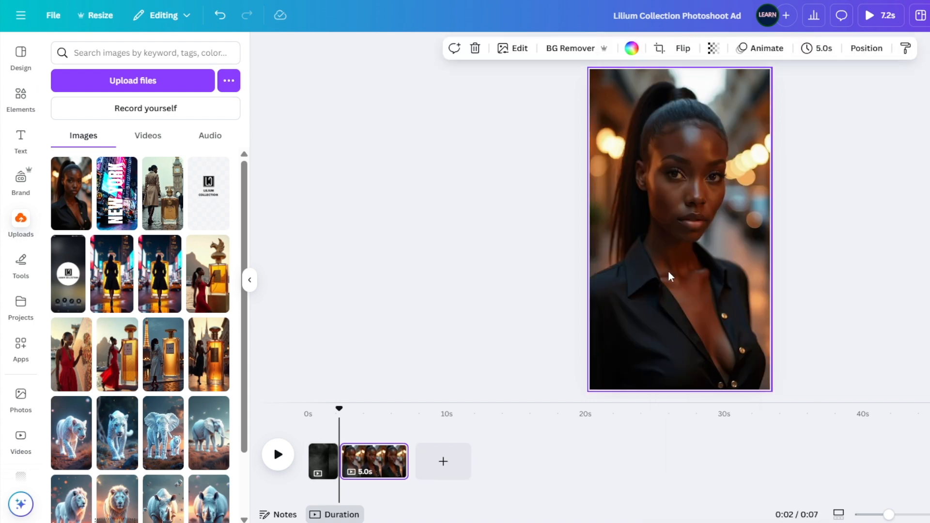
pyautogui.click(756, 48)
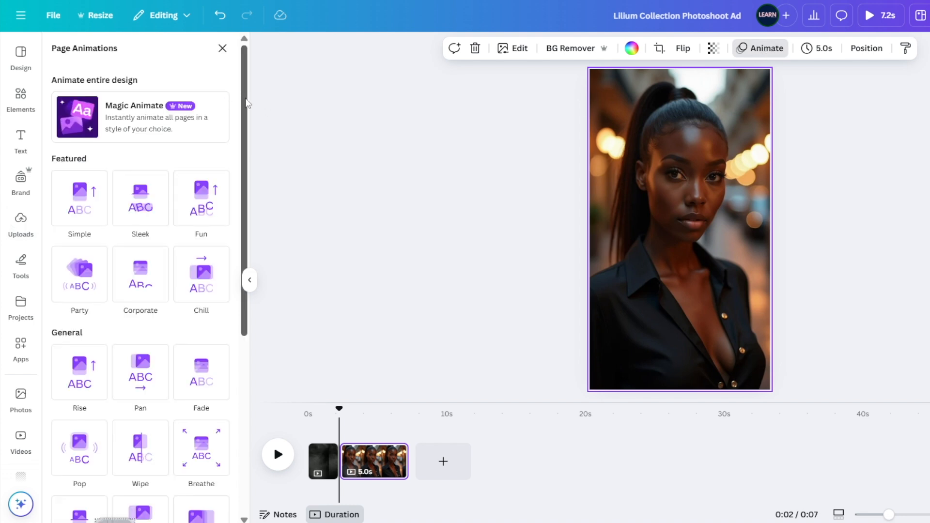
pyautogui.moveTo(245, 103); pyautogui.dragTo(248, 320)
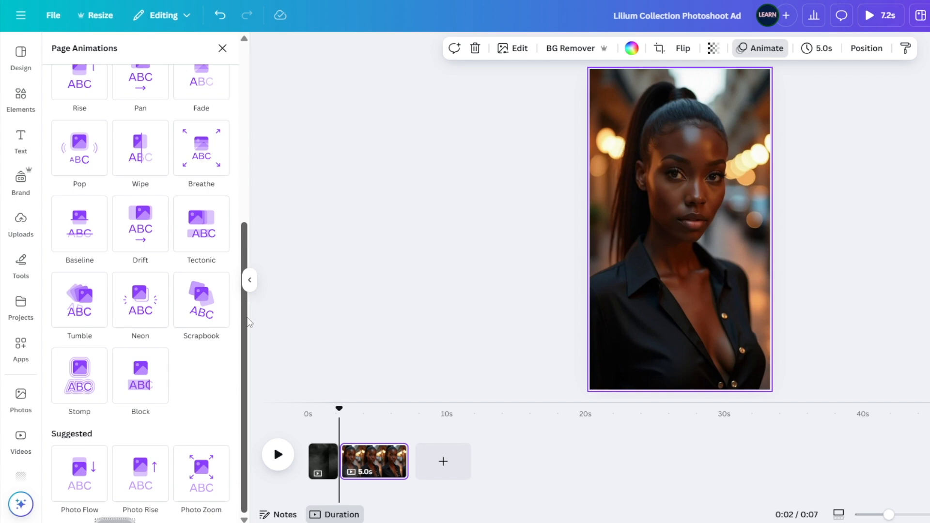
pyautogui.click(202, 480)
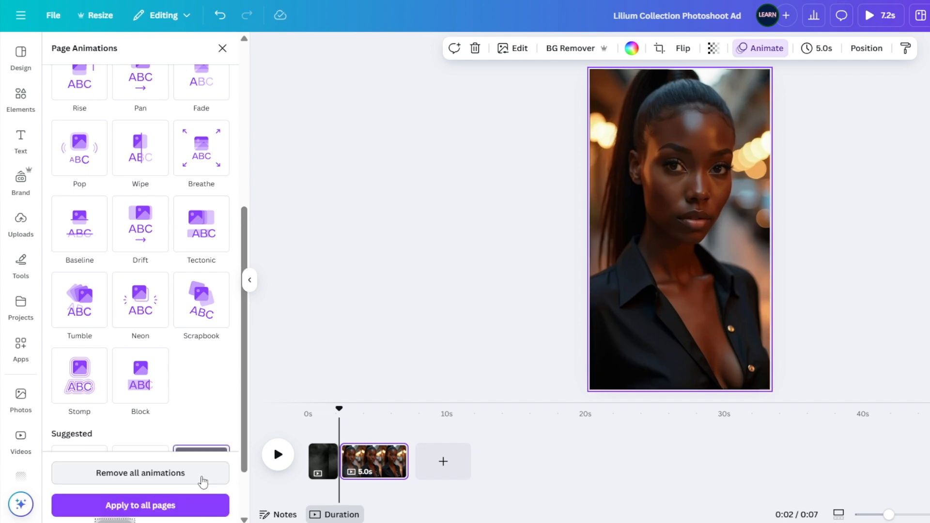
pyautogui.scroll(-2, 201, 436)
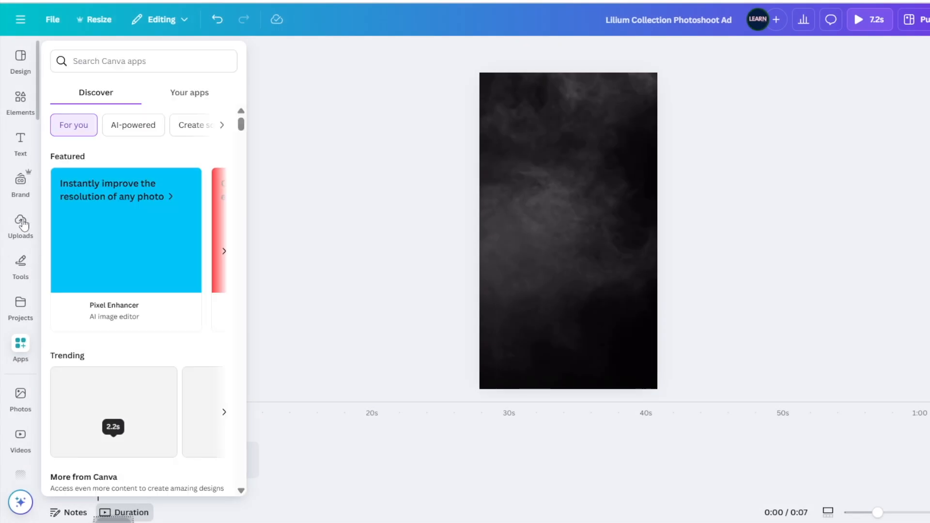
# Upload all the MP3 files from the project's Audio folder
pyautogui.click(22, 222)
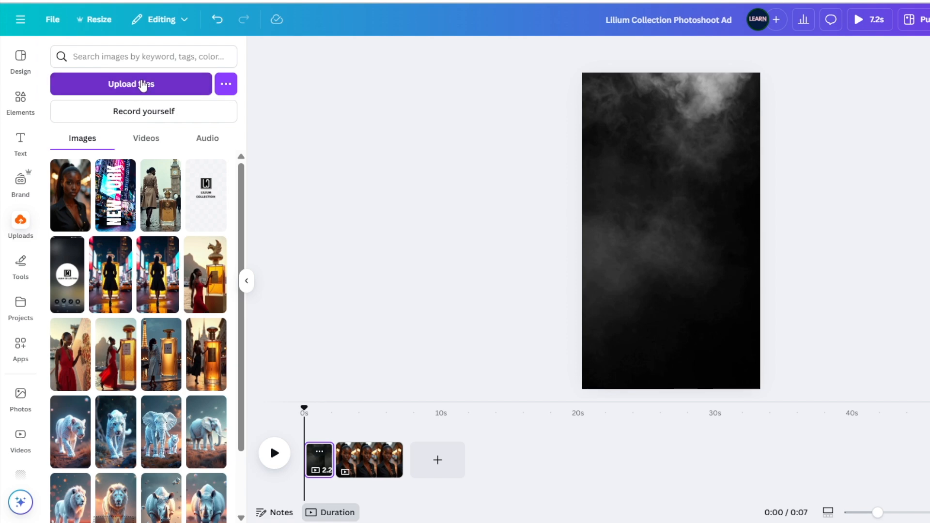
pyautogui.click(144, 85)
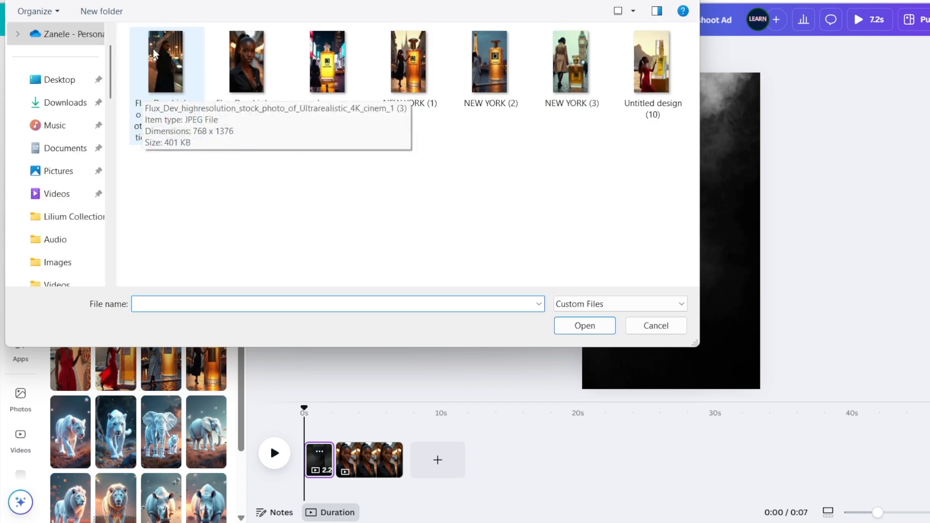
pyautogui.click(78, 1)
pyautogui.click(163, 64)
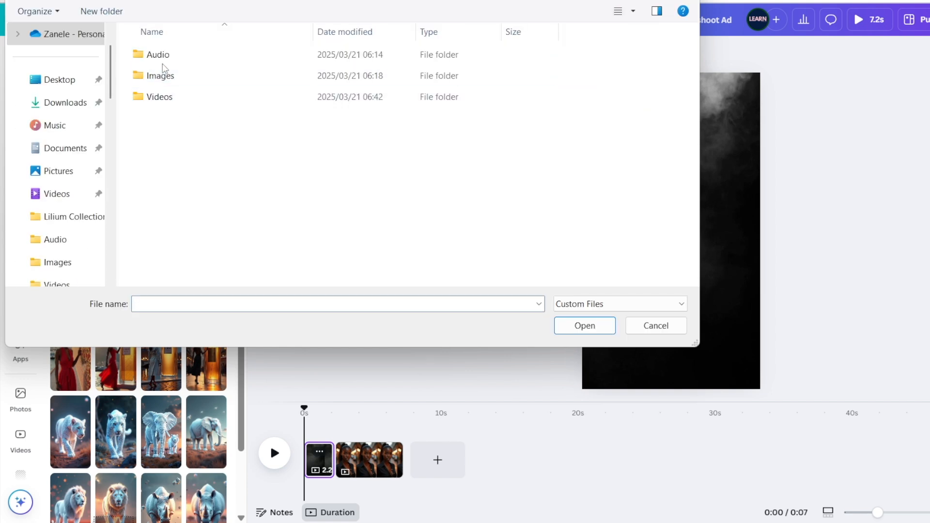
pyautogui.doubleClick(160, 54)
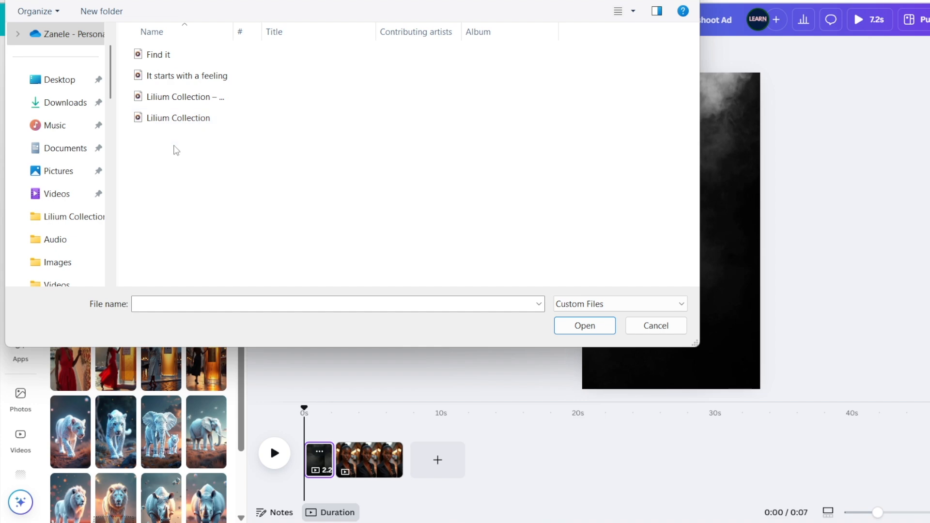
pyautogui.hotkey('ctrl', 'a')
pyautogui.click(579, 326)
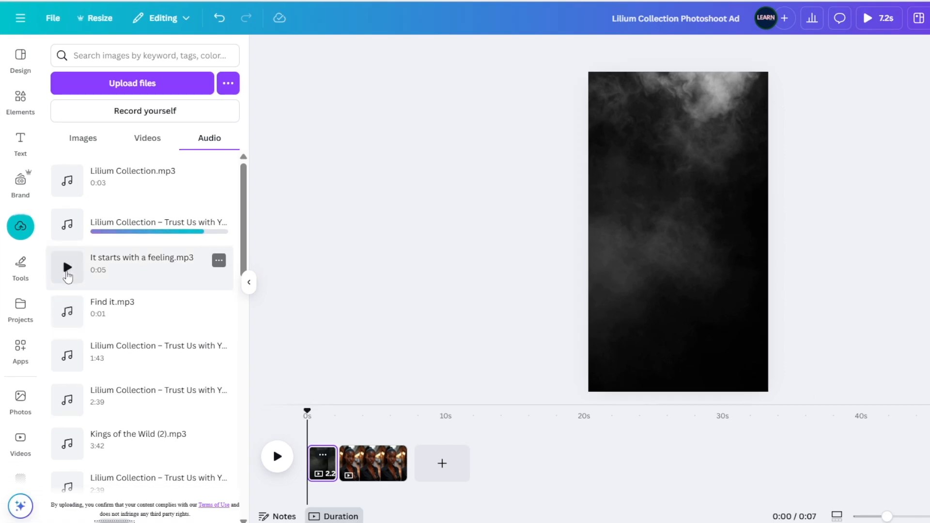
# Preview the uploaded "It starts with a feeling.mp3" voice-over and add it to the video timeline
pyautogui.click(68, 268)
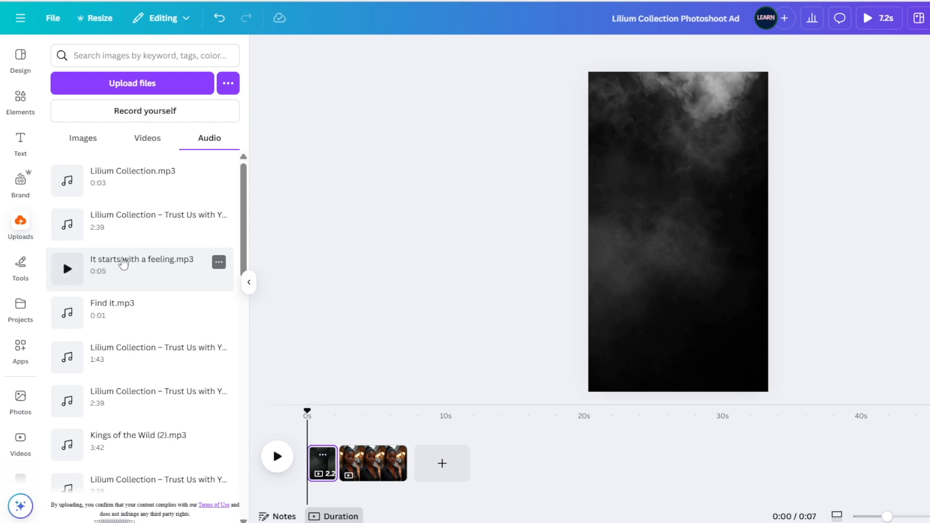
pyautogui.click(123, 263)
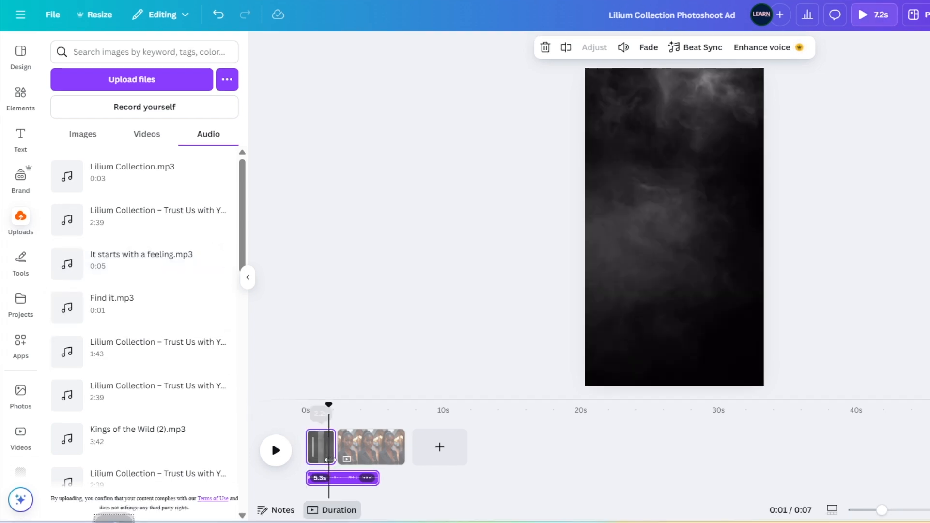
# Add a 1.1-second Dissolve transition between the smoke clip and the portrait page, and play it back
pyautogui.click(336, 457)
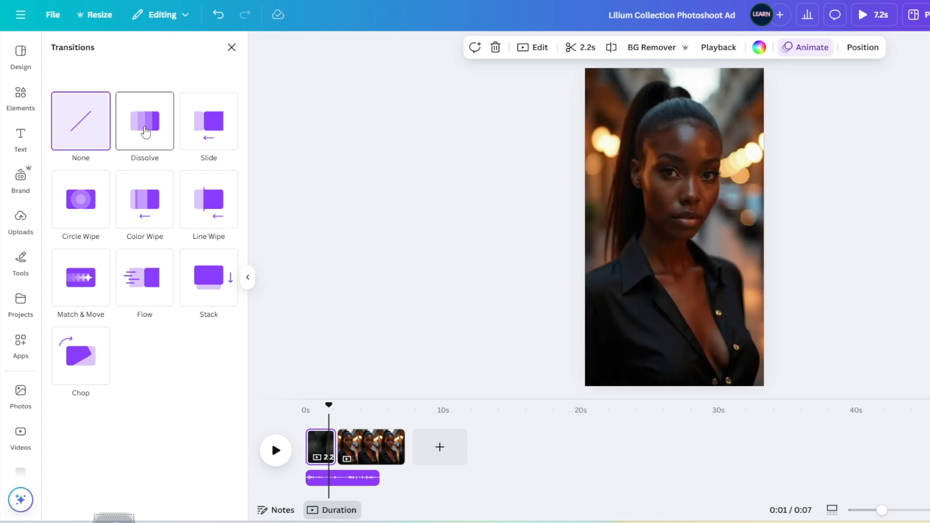
pyautogui.click(145, 132)
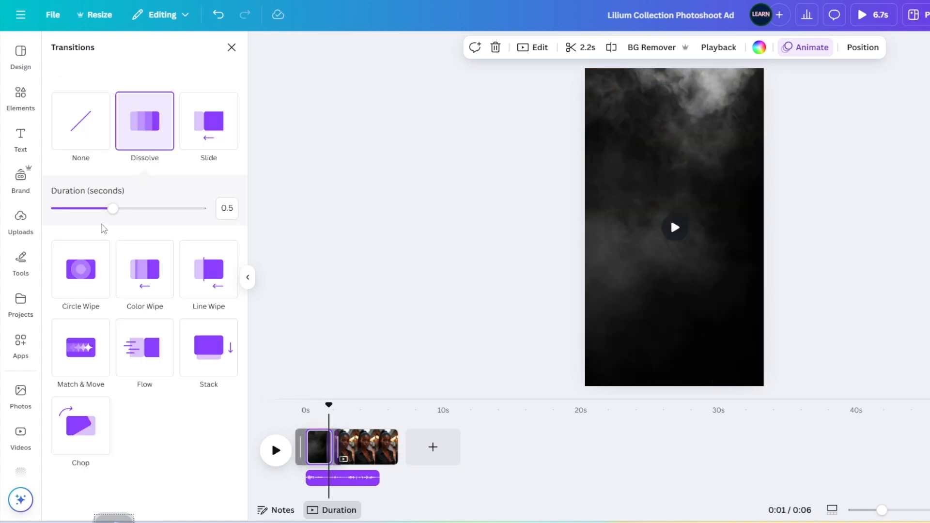
pyautogui.moveTo(116, 209); pyautogui.dragTo(198, 209)
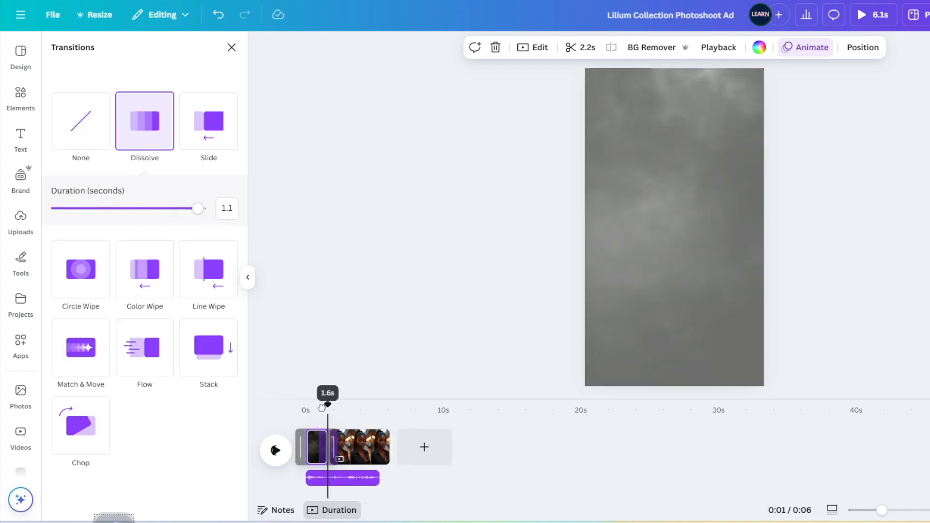
pyautogui.click(274, 452)
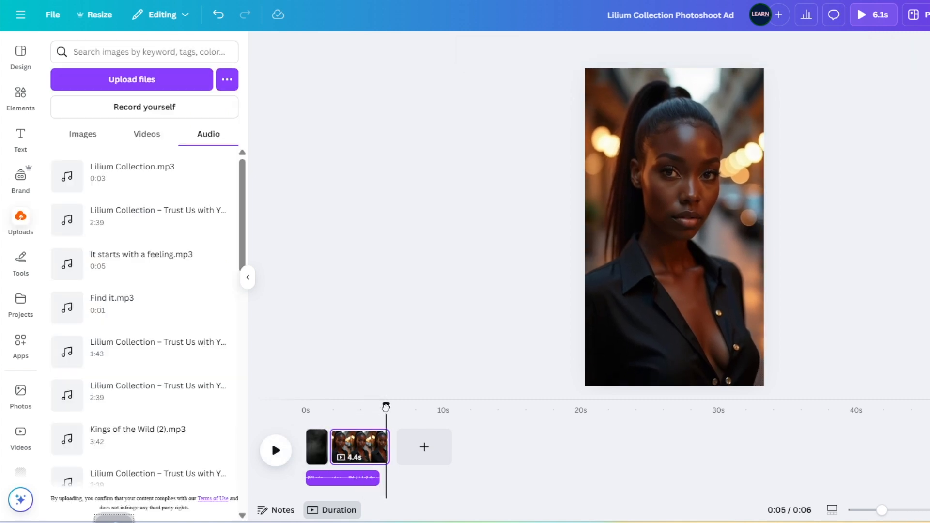
# Add the uploaded 2:39 "Lilium Collection – Trust Us with Y..." song to the timeline, starting near the end of the portrait page
pyautogui.moveTo(386, 405); pyautogui.dragTo(305, 405)
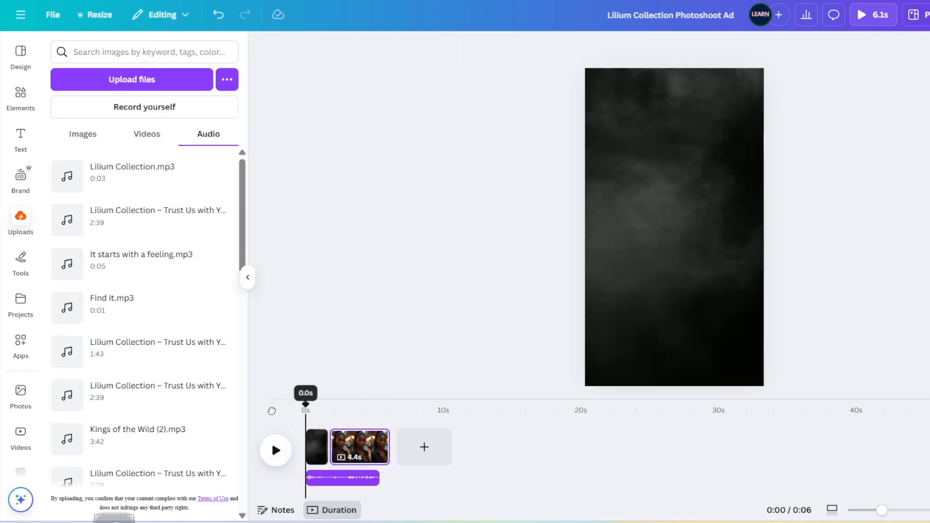
pyautogui.moveTo(306, 408); pyautogui.dragTo(372, 414)
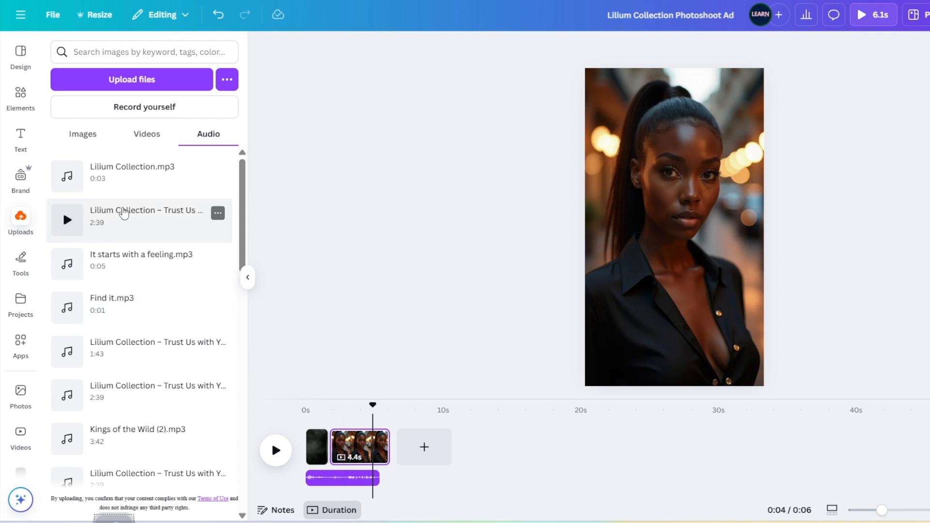
pyautogui.click(124, 213)
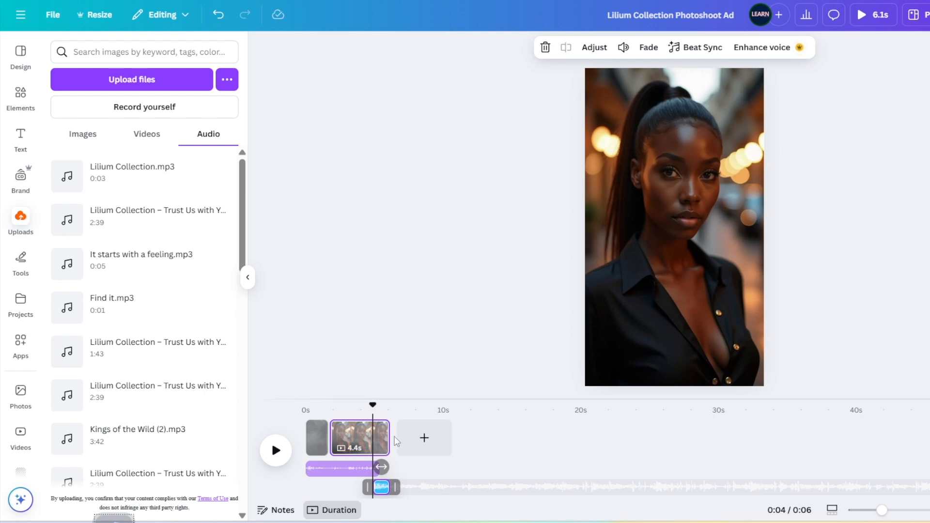
# Add a third page and set its background to the black from the Wild Orchid palette
pyautogui.click(417, 444)
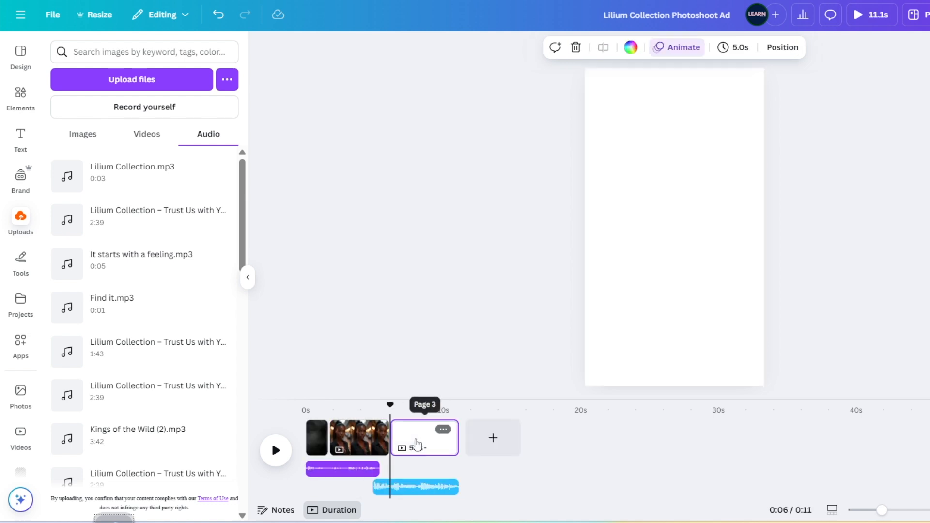
pyautogui.click(669, 206)
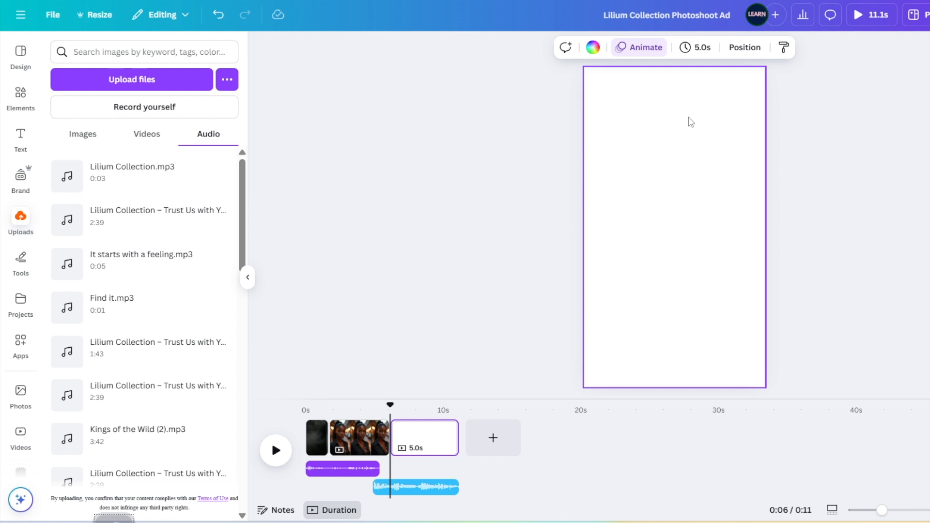
pyautogui.click(593, 47)
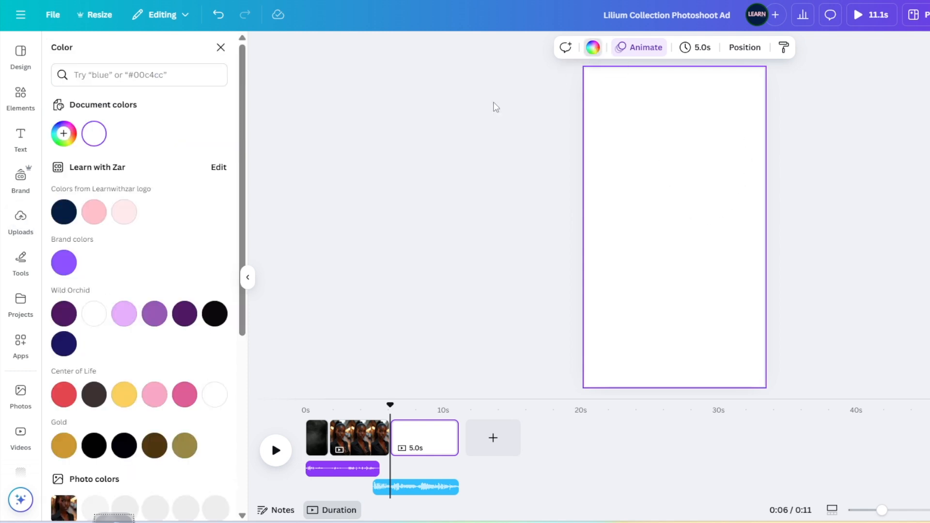
pyautogui.click(214, 314)
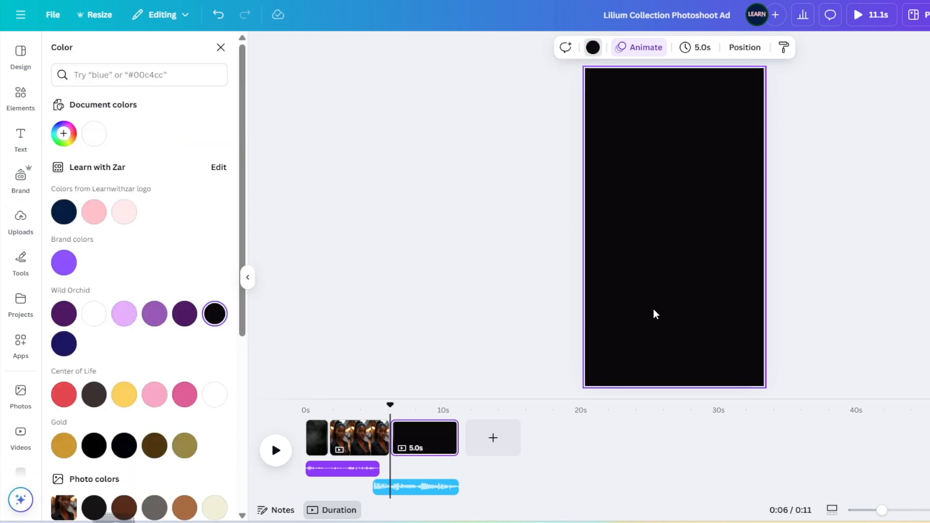
# Add a text box in the upper part of the black page and set its font to Alex Brush
pyautogui.press('t')
pyautogui.moveTo(663, 223); pyautogui.dragTo(527, 214)
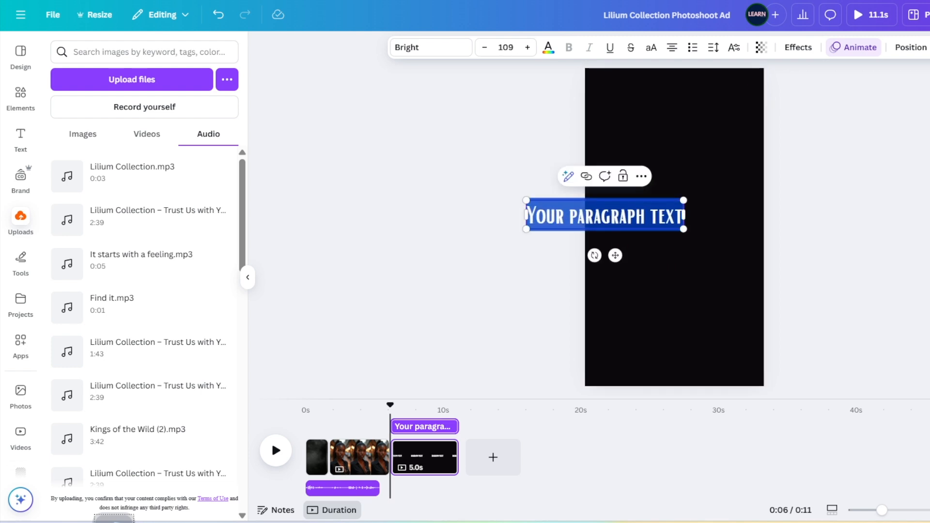
pyautogui.press('Escape')
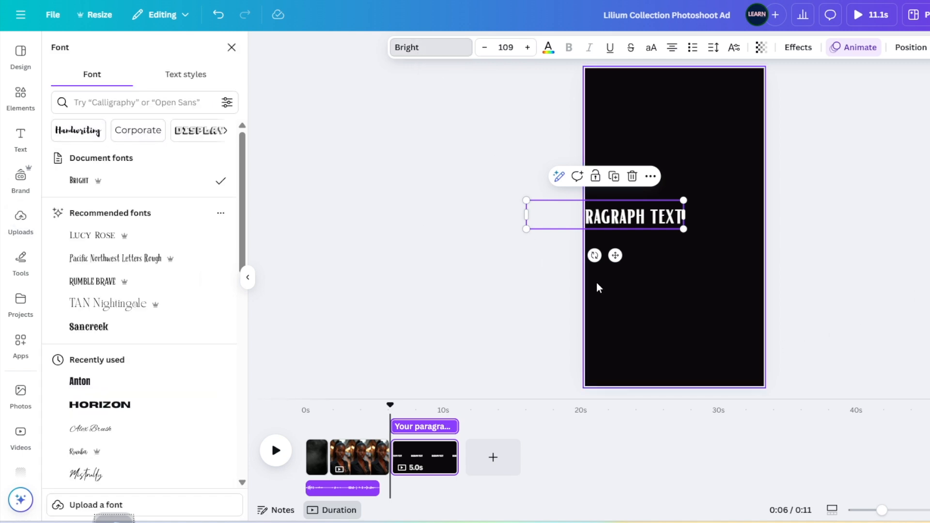
pyautogui.moveTo(615, 256); pyautogui.dragTo(685, 222)
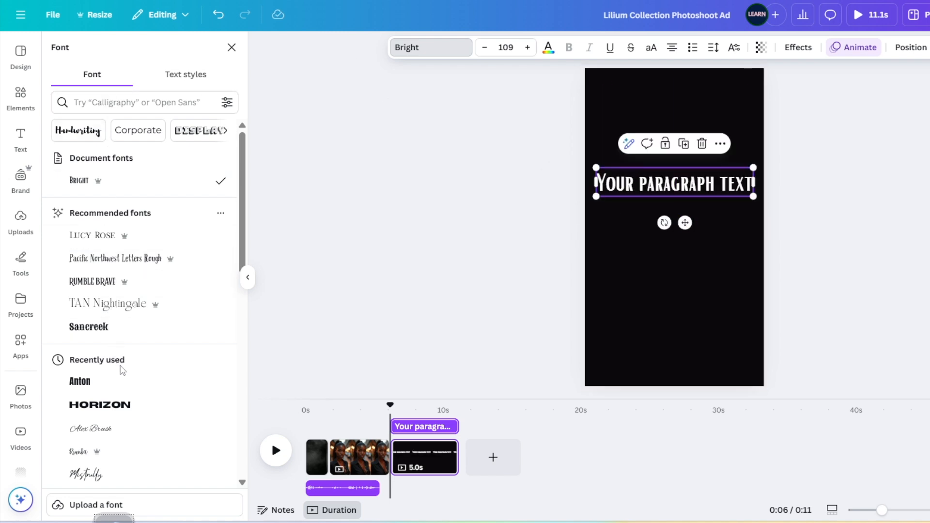
pyautogui.click(98, 438)
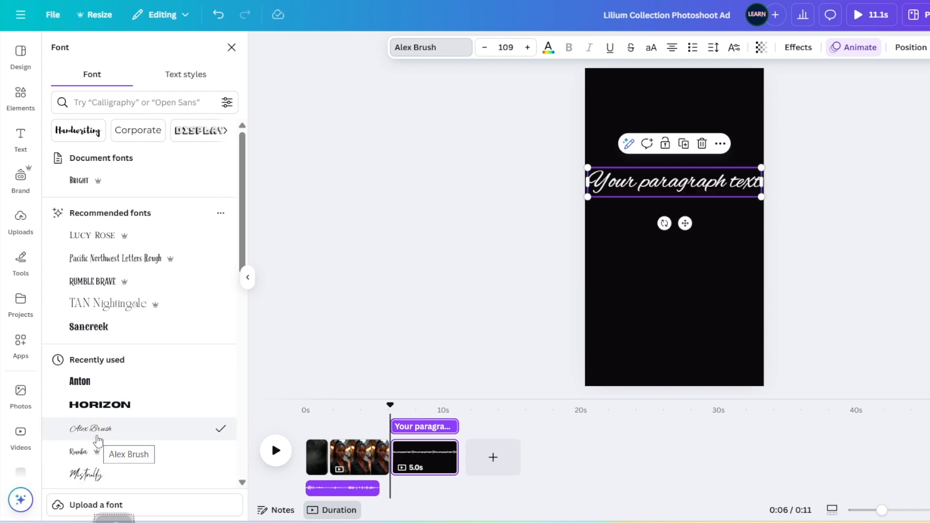
# Colour the text gold, change its wording to "Sophisticated" and resize it to font size 165 within the page width
pyautogui.click(548, 47)
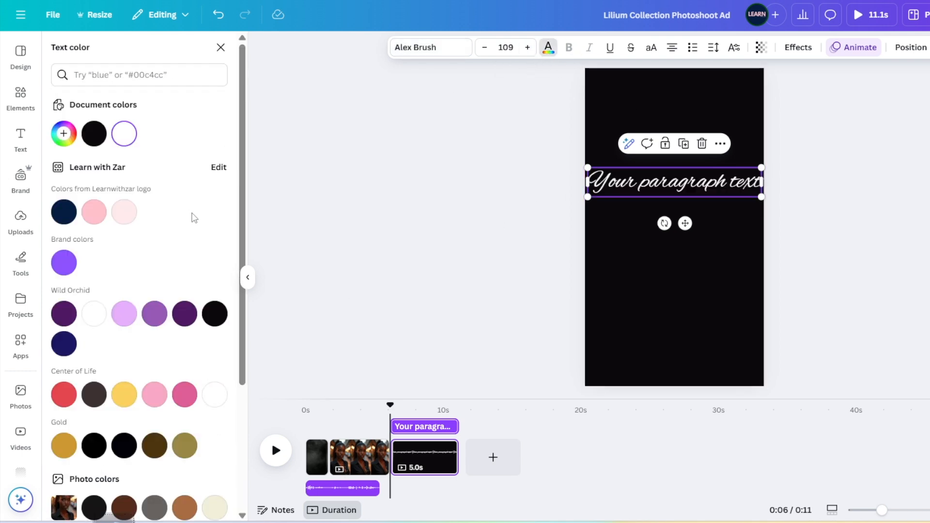
pyautogui.moveTo(247, 132); pyautogui.dragTo(247, 360)
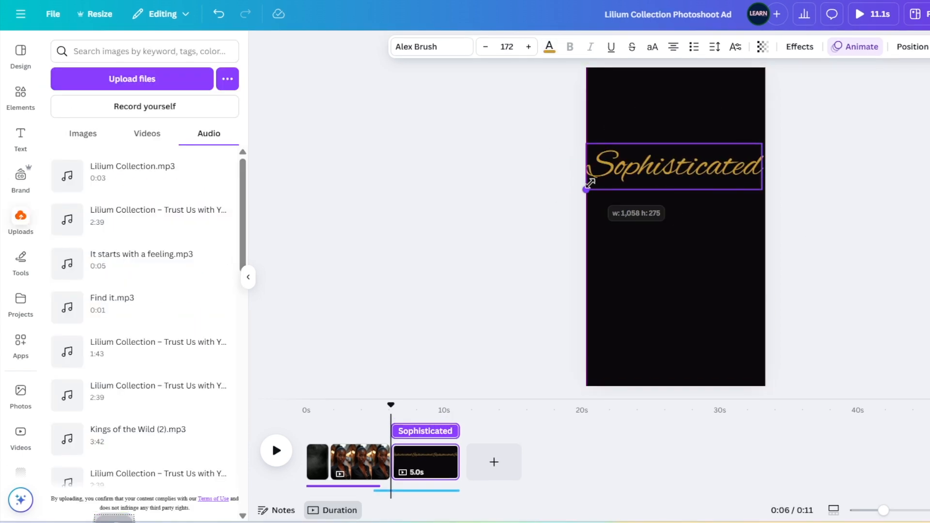
pyautogui.moveTo(688, 170); pyautogui.dragTo(699, 177)
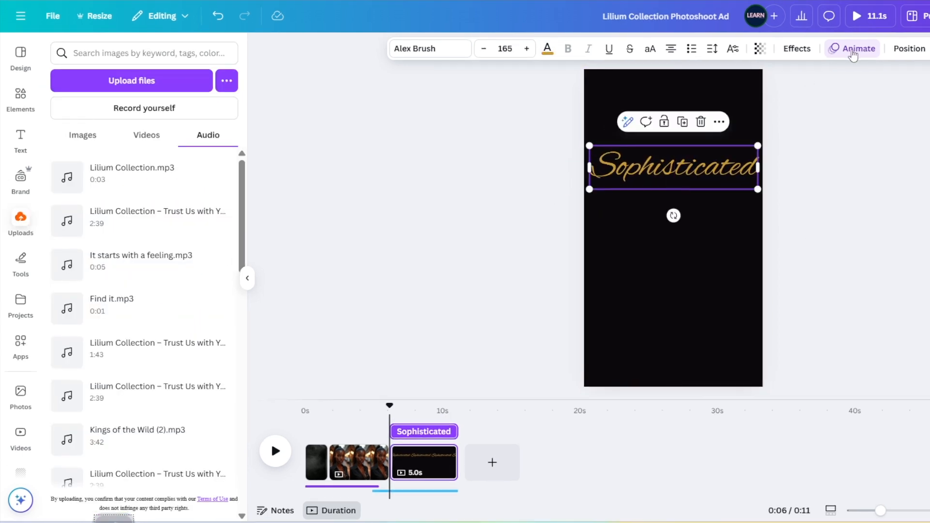
# Apply the Baseline animation to "Sophisticated" on enter, with an upward direction and a slow speed
pyautogui.click(854, 52)
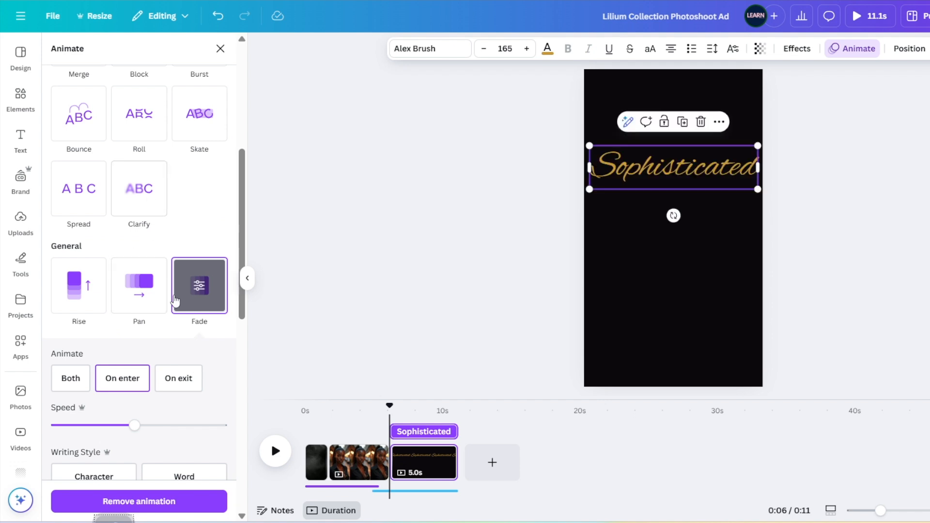
pyautogui.scroll(3, 174, 297)
pyautogui.scroll(1, 170, 267)
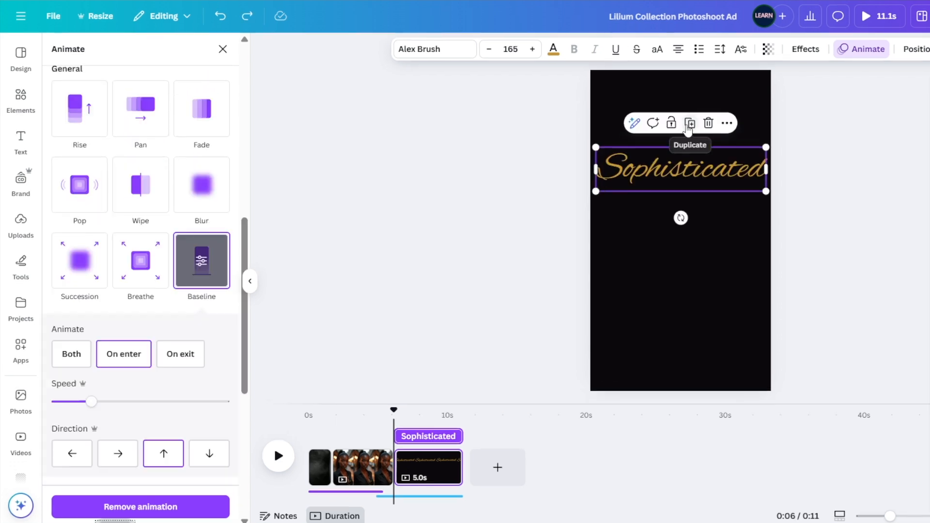
# Duplicate the "Sophisticated" text and change the copy below it to "Chic"
pyautogui.click(688, 127)
pyautogui.doubleClick(669, 251)
pyautogui.write('Chic')
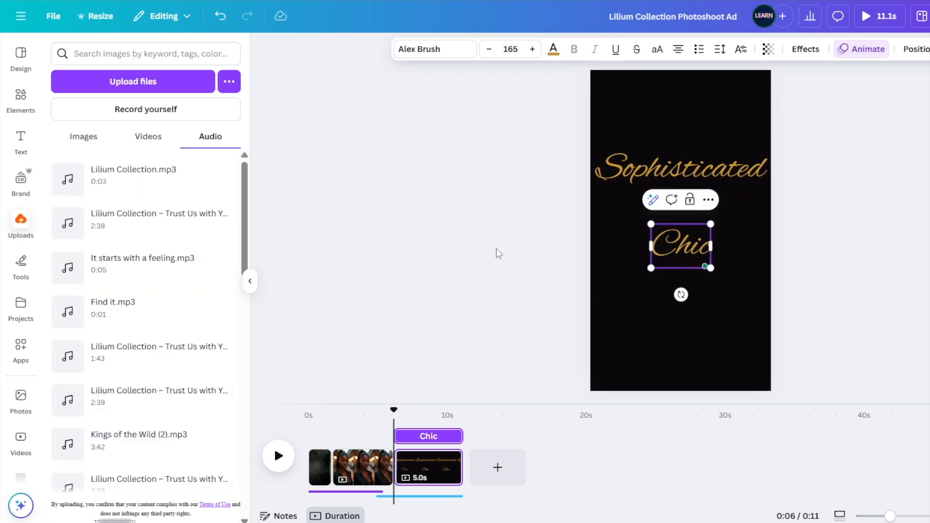
pyautogui.click(500, 254)
# Duplicate the "Chic" text, place the copy below it and change it to "You"
pyautogui.click(700, 255)
pyautogui.click(690, 200)
pyautogui.moveTo(683, 244); pyautogui.dragTo(681, 326)
pyautogui.doubleClick(681, 327)
pyautogui.write('You')
pyautogui.click(624, 314)
pyautogui.click(672, 322)
# Show the element timing, and limit "Sophisticated" to the first half of the page and "Chic" to the second half
pyautogui.click(678, 170)
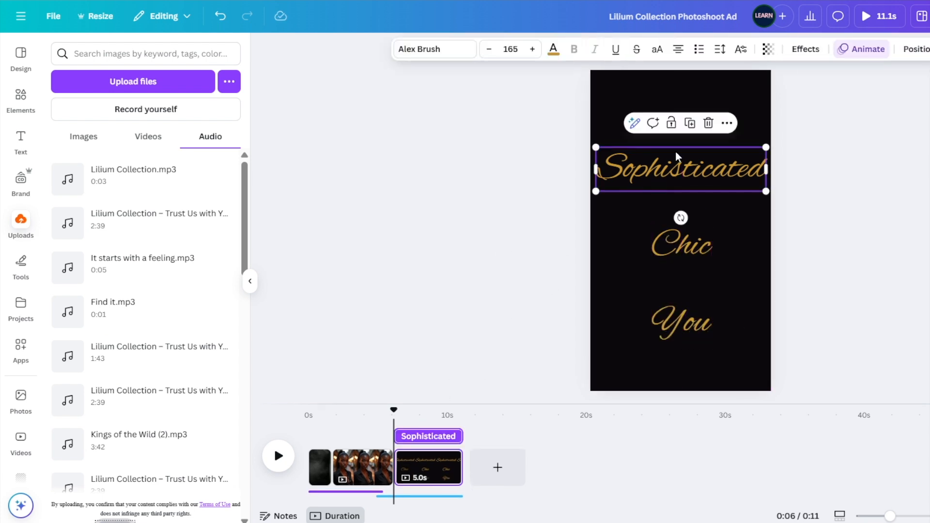
pyautogui.click(734, 124)
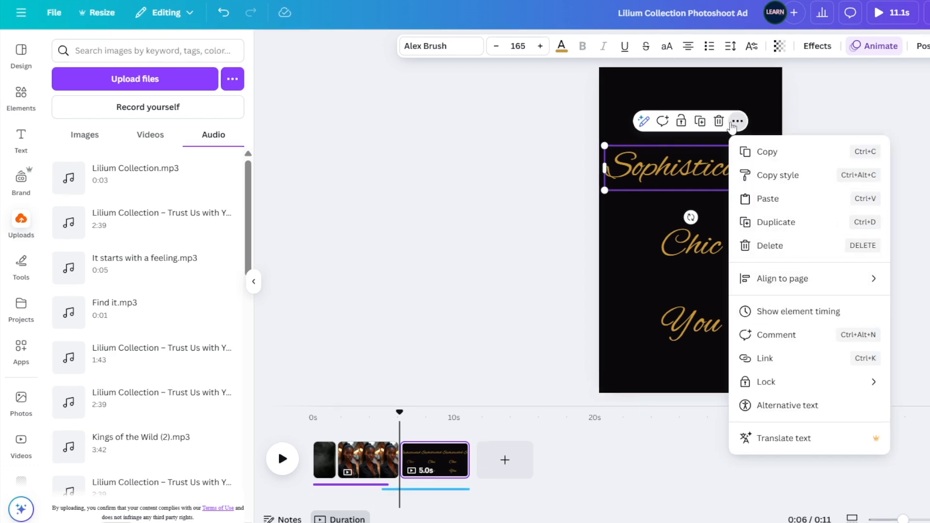
pyautogui.click(768, 311)
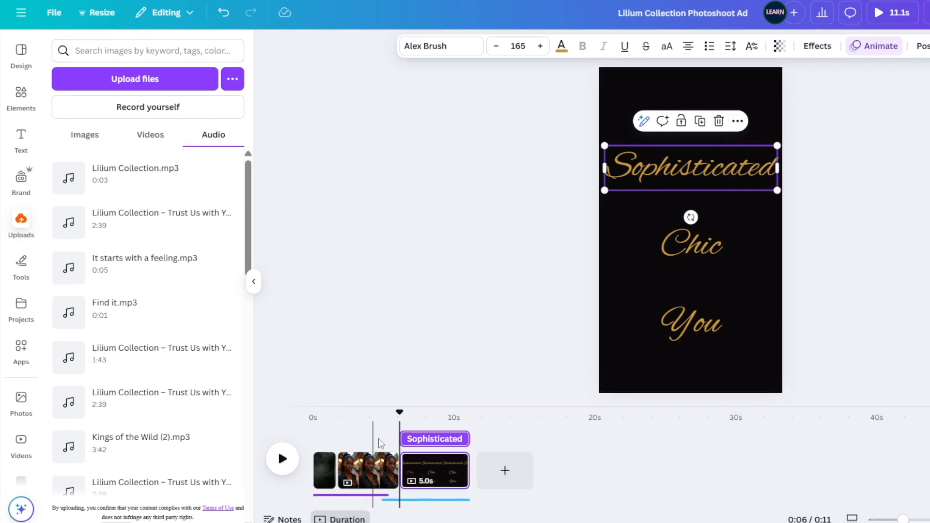
pyautogui.moveTo(467, 439); pyautogui.dragTo(425, 435)
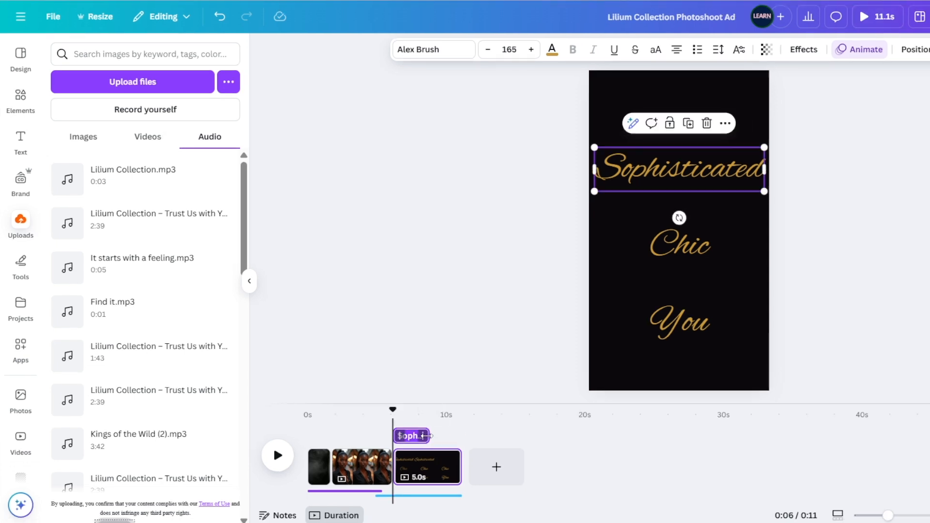
pyautogui.click(690, 262)
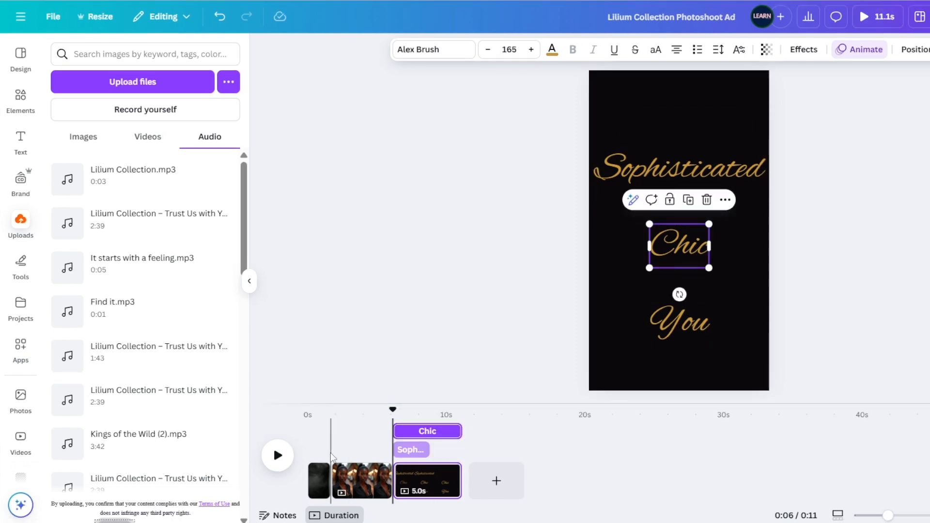
pyautogui.moveTo(390, 440); pyautogui.dragTo(431, 435)
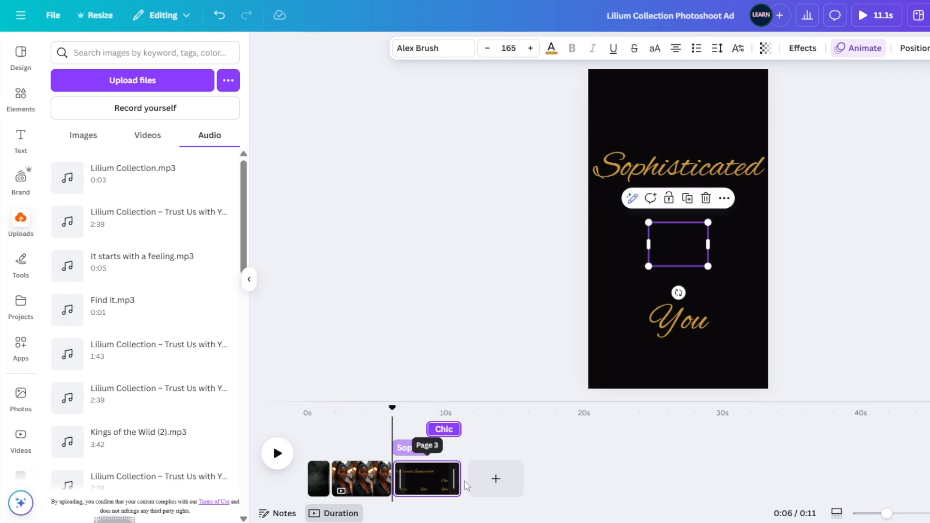
# Extend the black text page to 7.7 seconds and make "You" start after "Chic" in the page's last part
pyautogui.moveTo(460, 481); pyautogui.dragTo(495, 481)
pyautogui.moveTo(495, 481); pyautogui.dragTo(500, 481)
pyautogui.moveTo(395, 429); pyautogui.dragTo(468, 430)
# Preview the video from the start and add a 0.5-second Dissolve transition between the portrait and the black text page
pyautogui.moveTo(392, 407); pyautogui.dragTo(296, 424)
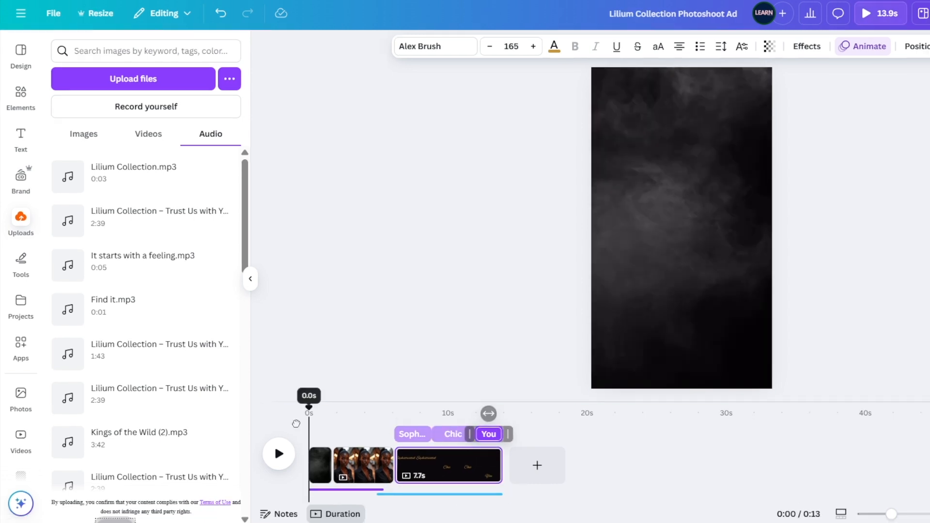
pyautogui.press('space')
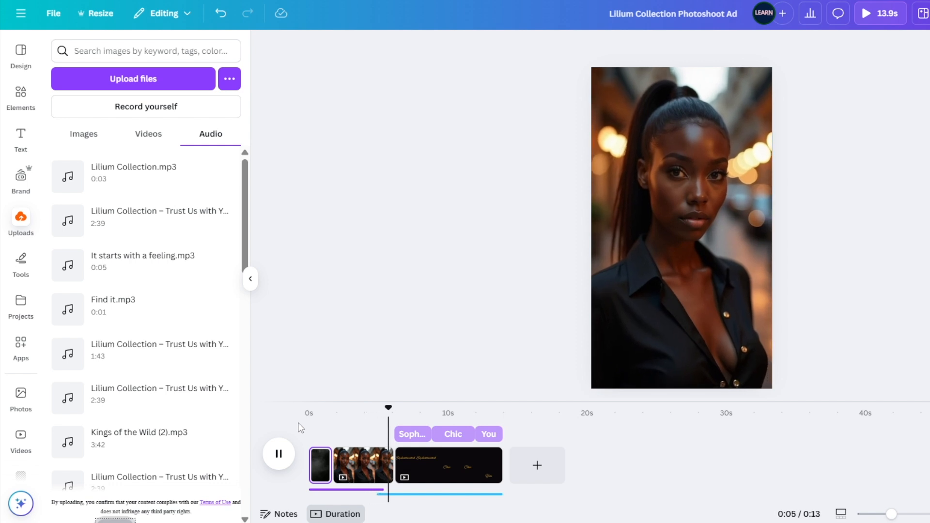
pyautogui.click(394, 465)
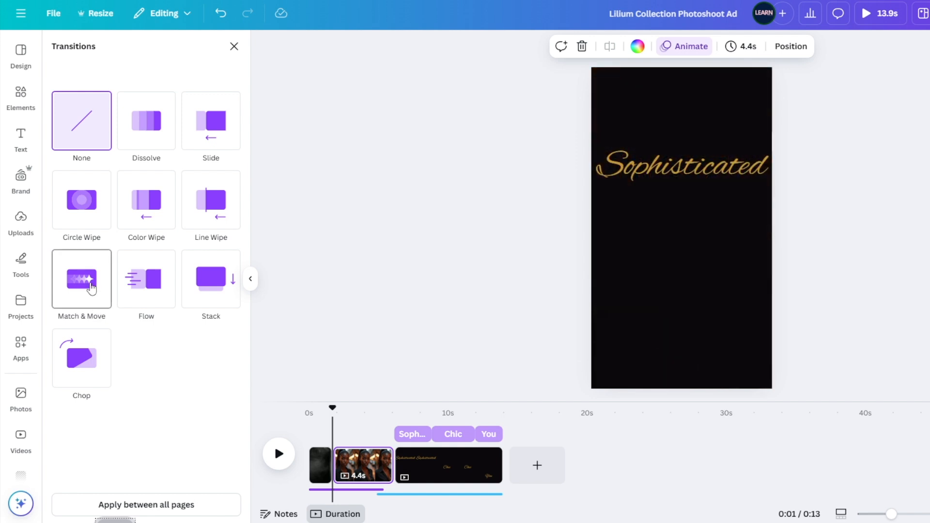
pyautogui.click(133, 138)
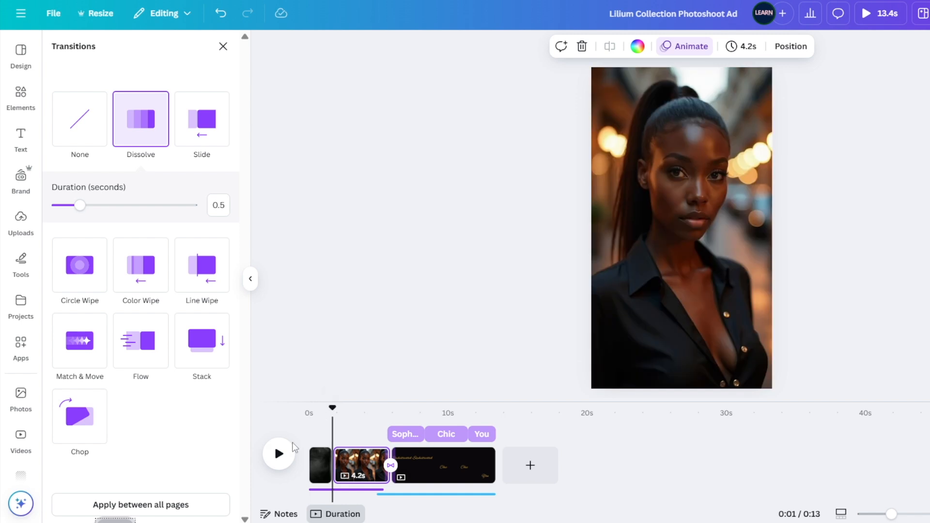
pyautogui.click(281, 453)
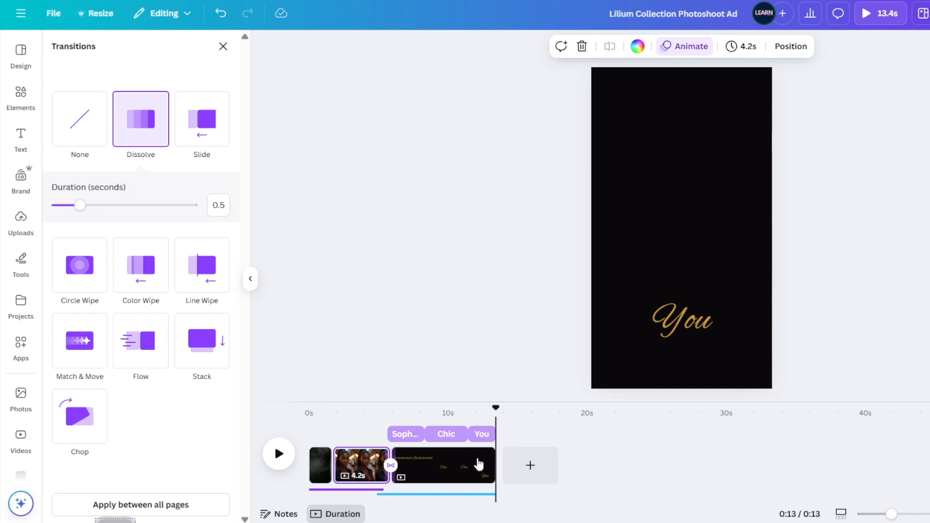
# Add a fourth page, and place the "Find it.mp3" voice-over near the end of the text page with its volume at 217
pyautogui.click(531, 465)
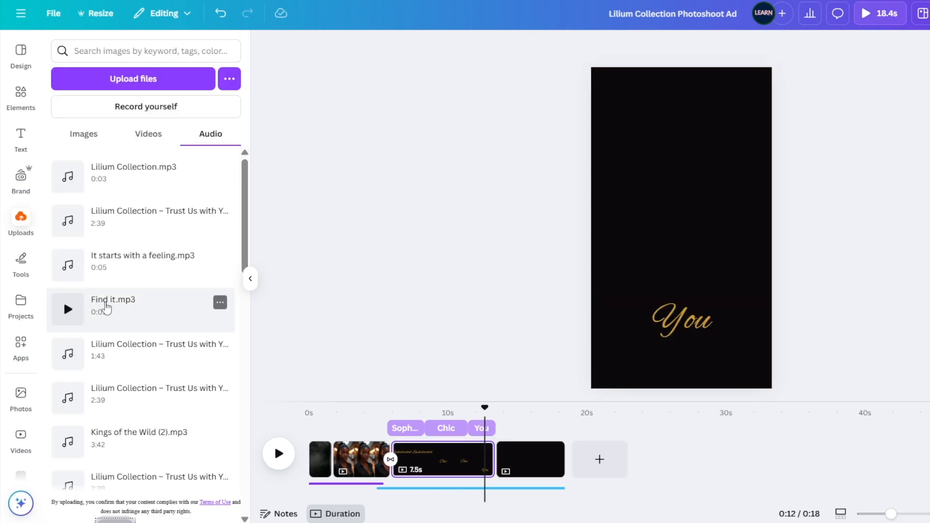
pyautogui.click(129, 306)
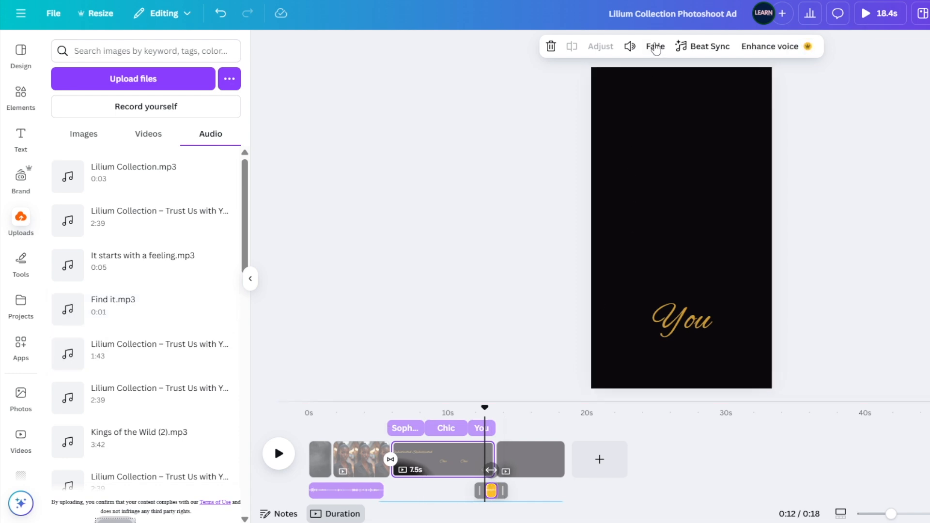
pyautogui.click(630, 46)
pyautogui.moveTo(601, 91); pyautogui.dragTo(637, 91)
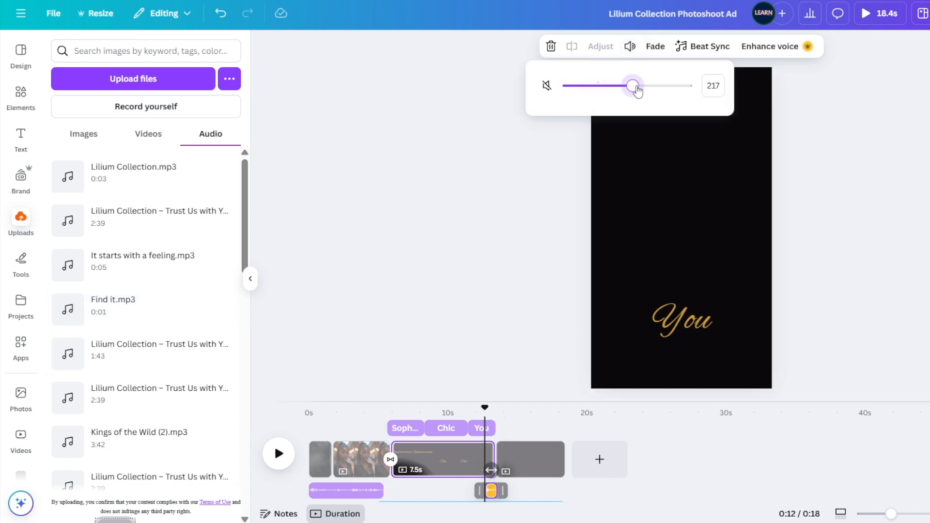
# Play back the end of the black text page to check the "Find it" voice-over against "You"
pyautogui.click(478, 407)
pyautogui.press('space')
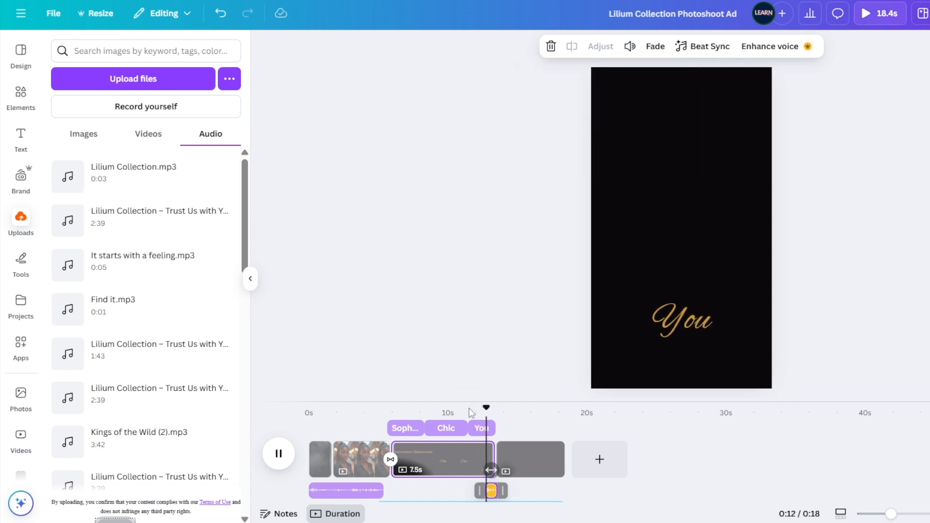
pyautogui.press('space')
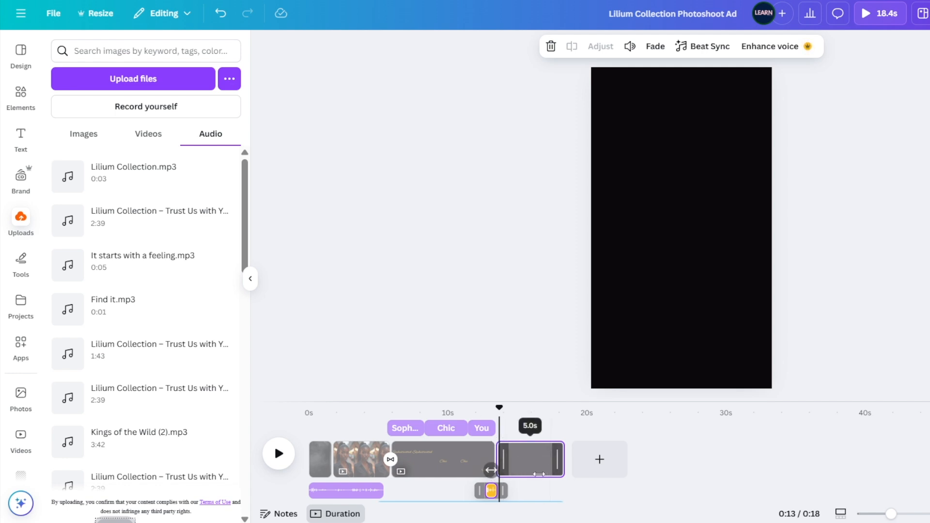
# Select the empty fourth page and upload all four video clips from the project's video folder
pyautogui.click(527, 462)
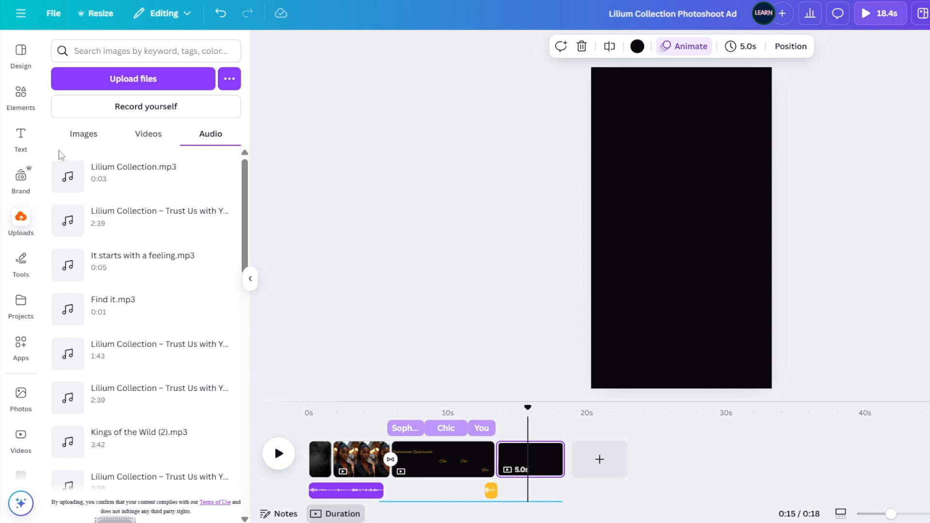
pyautogui.click(145, 134)
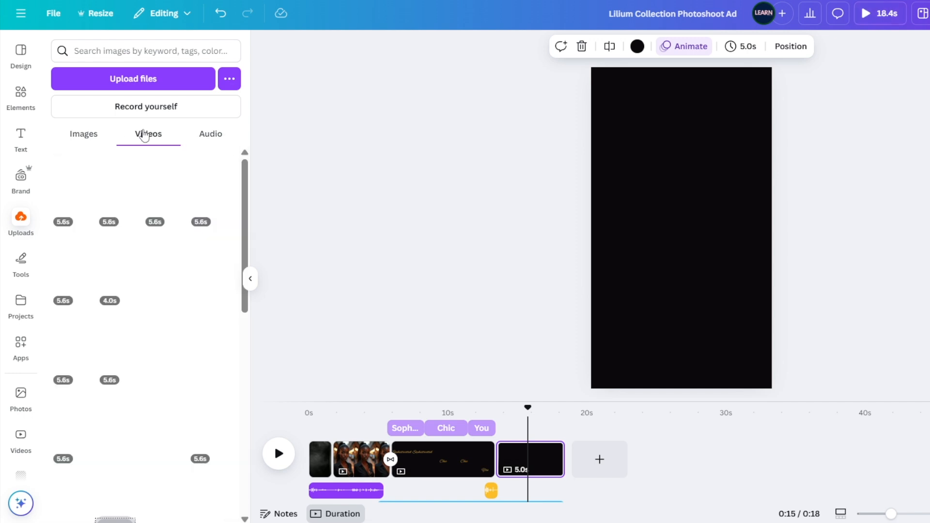
pyautogui.click(145, 79)
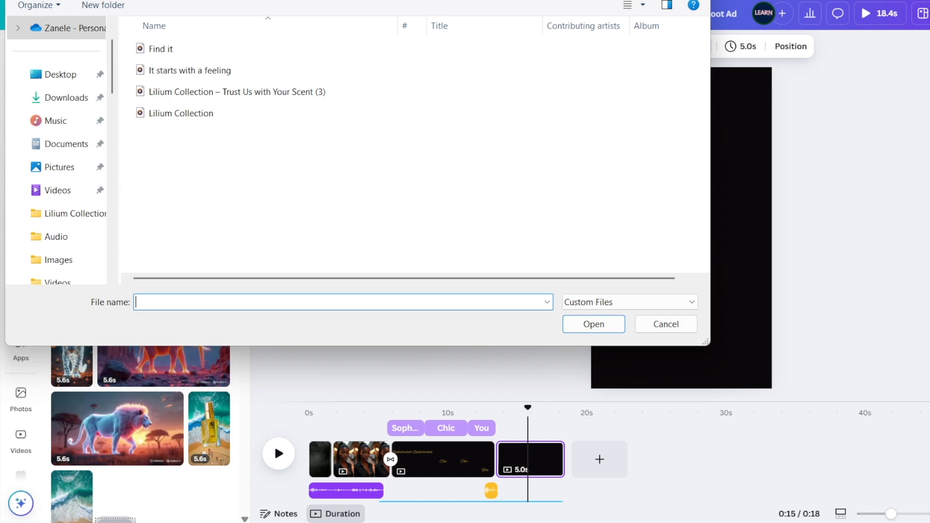
pyautogui.hotkey('alt', 'Up')
pyautogui.doubleClick(163, 93)
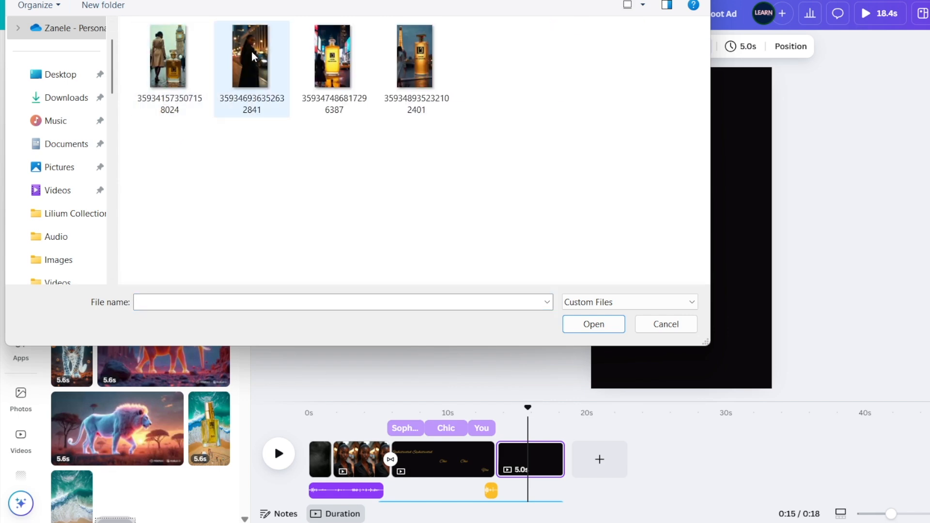
pyautogui.hotkey('ctrl', 'a')
pyautogui.press('Return')
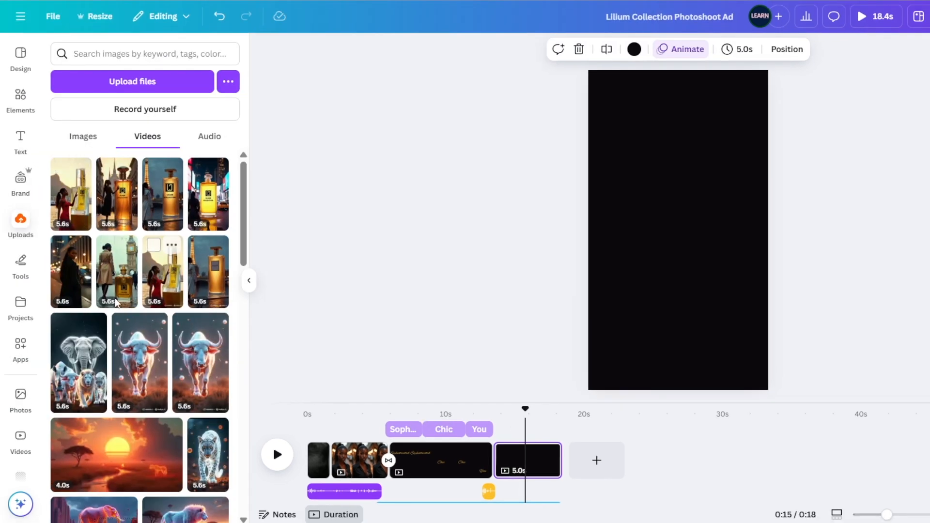
# Add the clip of the woman in a long coat on the night street as the fourth page's background
pyautogui.click(71, 289)
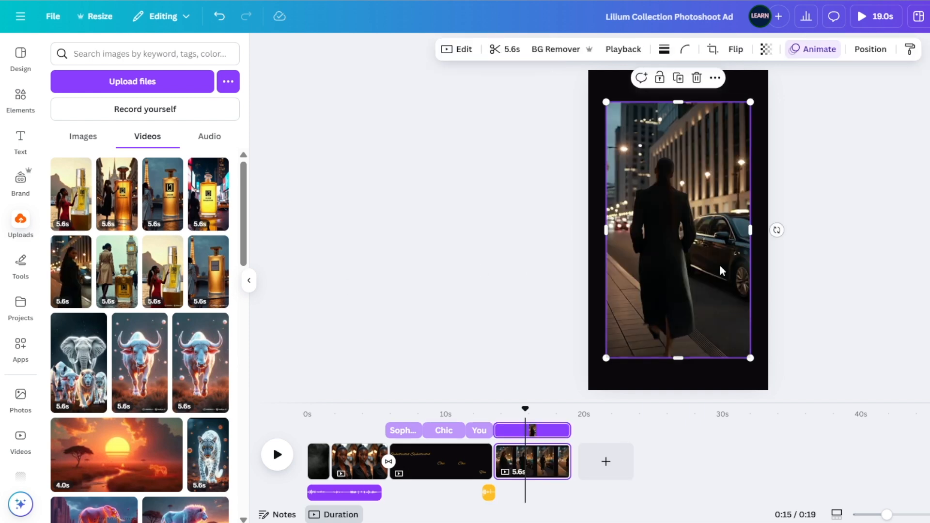
pyautogui.rightClick(673, 308)
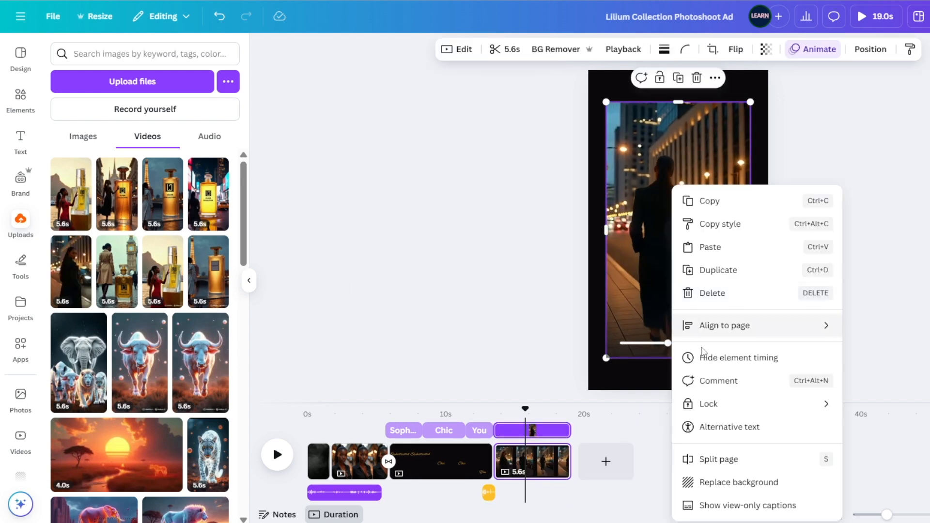
pyautogui.click(729, 481)
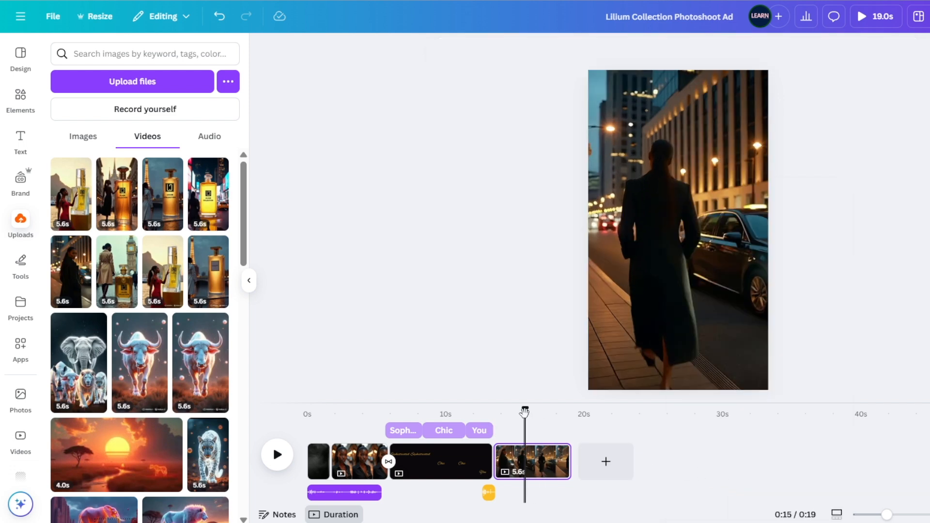
# Preview the video from the start and add a 0.5-second Dissolve transition between the black text page and the street clip
pyautogui.moveTo(515, 414); pyautogui.dragTo(307, 412)
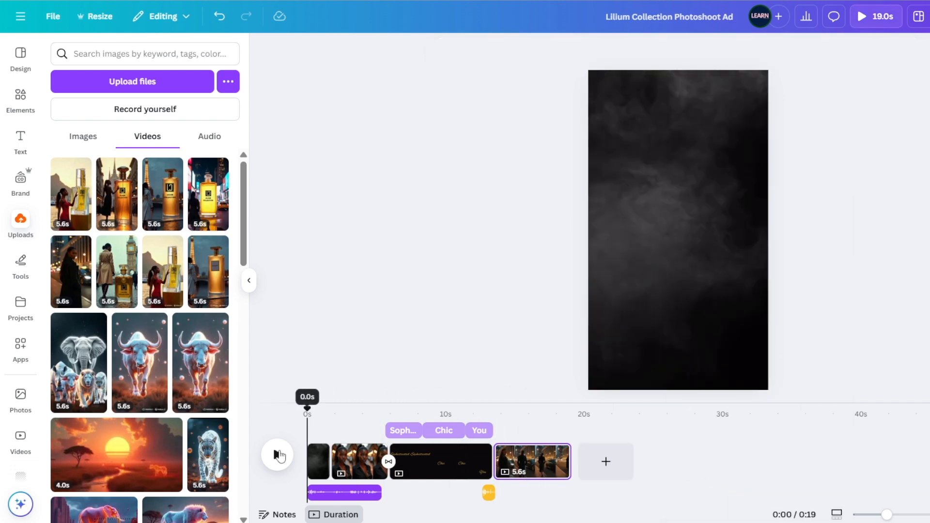
pyautogui.click(277, 456)
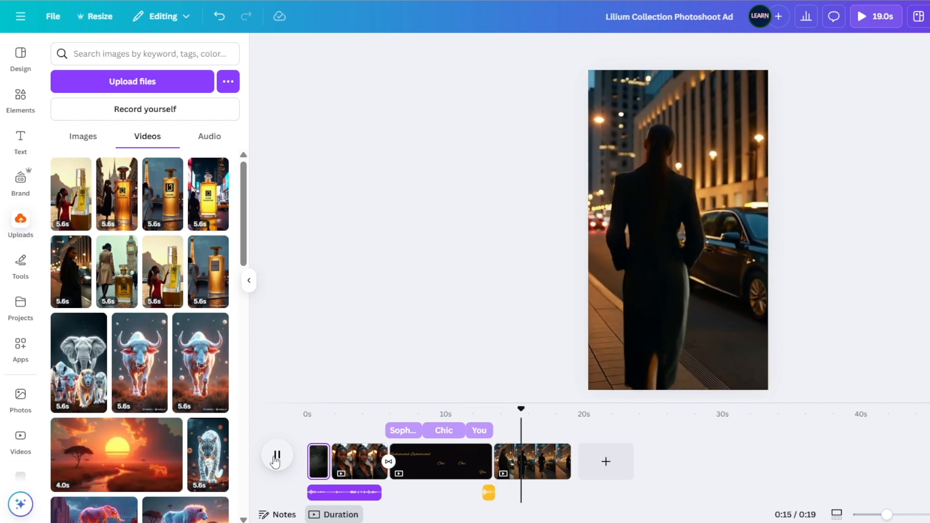
pyautogui.click(276, 458)
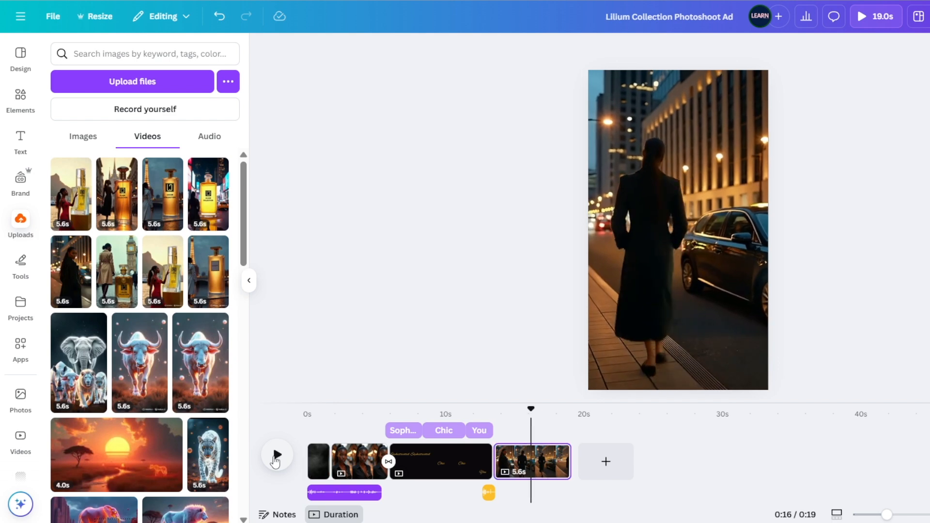
pyautogui.click(493, 461)
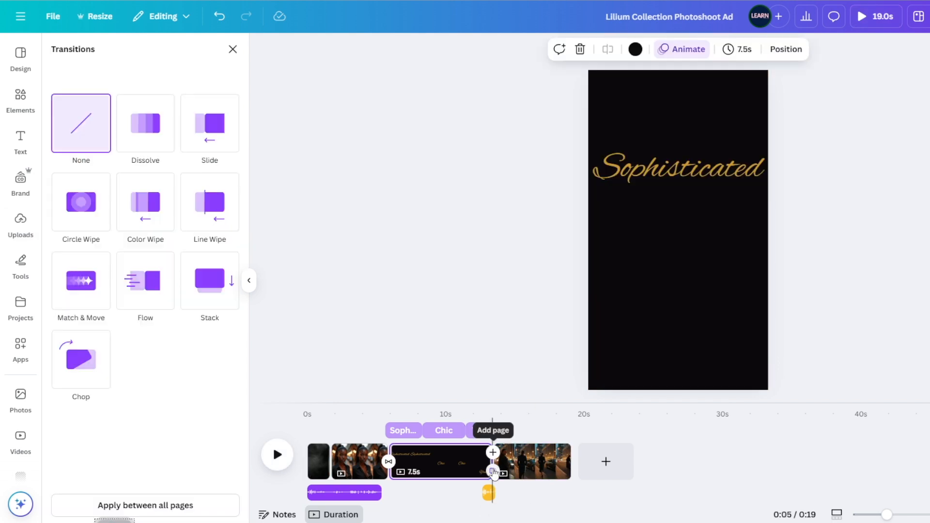
pyautogui.click(128, 104)
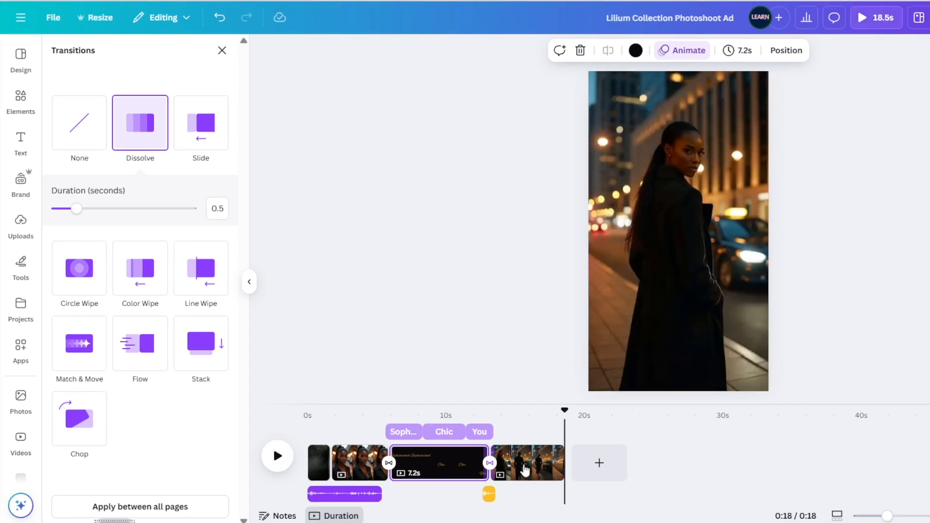
# Add a fifth page and fill its background with a Times Square night photo found by searching "new york time square"
pyautogui.click(600, 463)
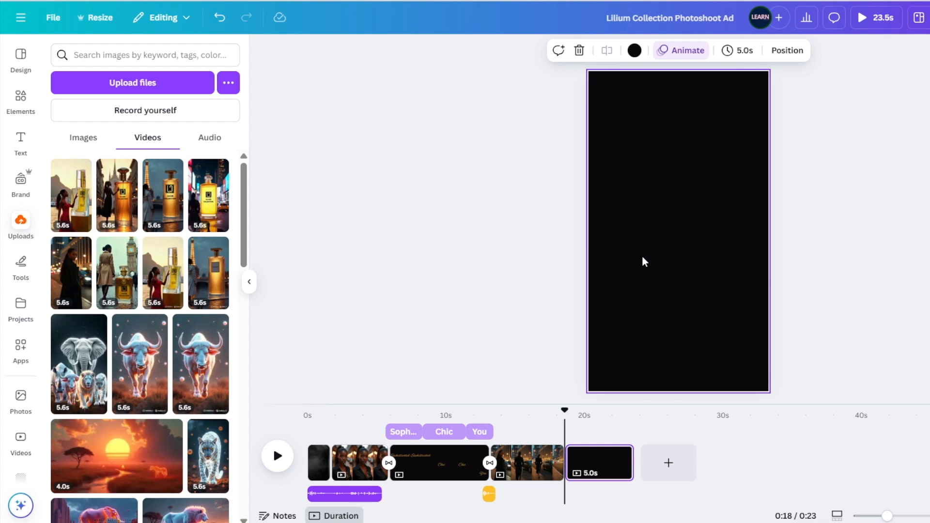
pyautogui.click(665, 285)
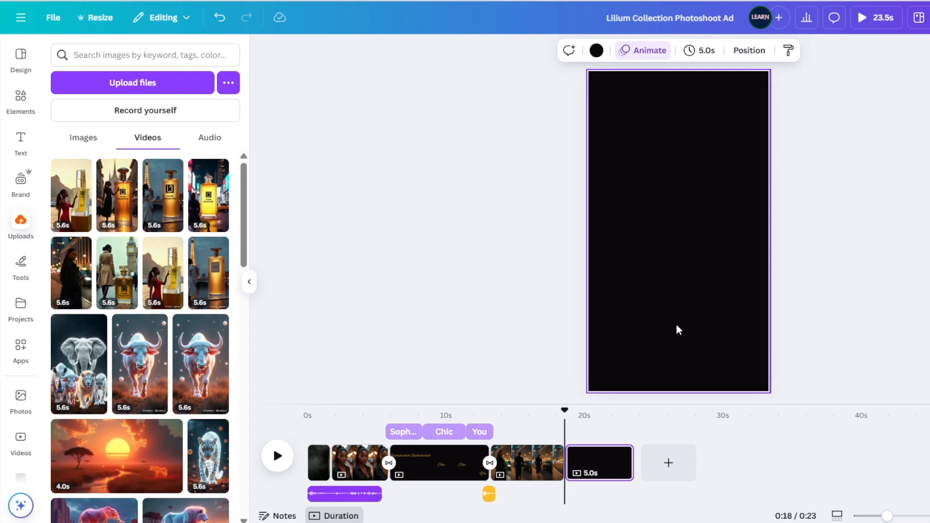
pyautogui.click(19, 104)
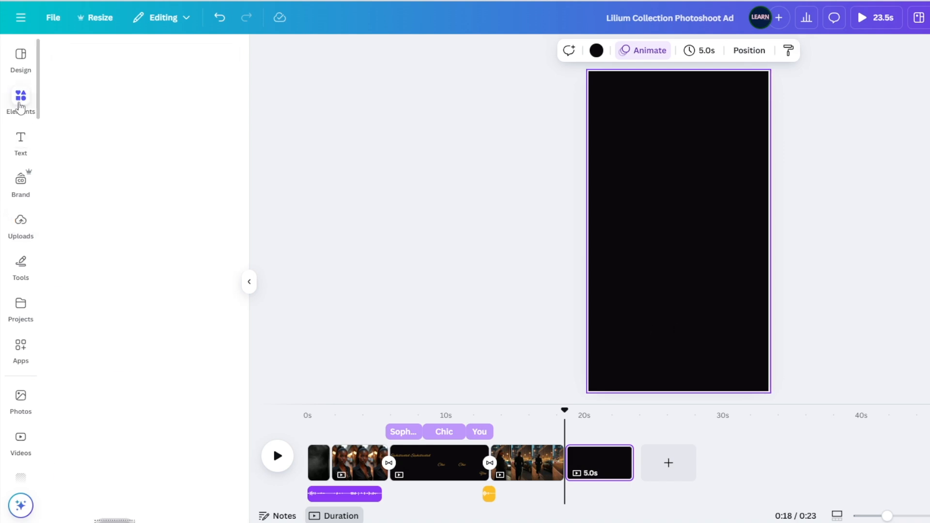
pyautogui.click(120, 56)
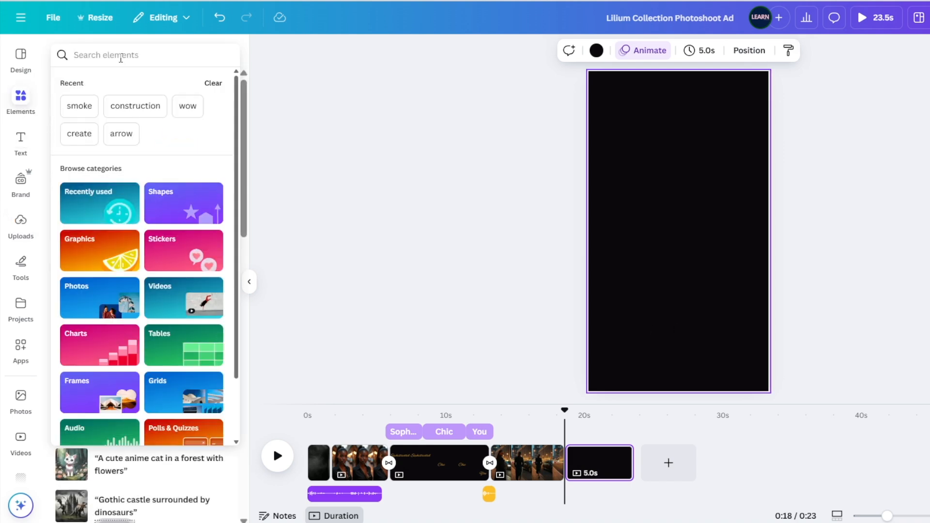
pyautogui.write('new')
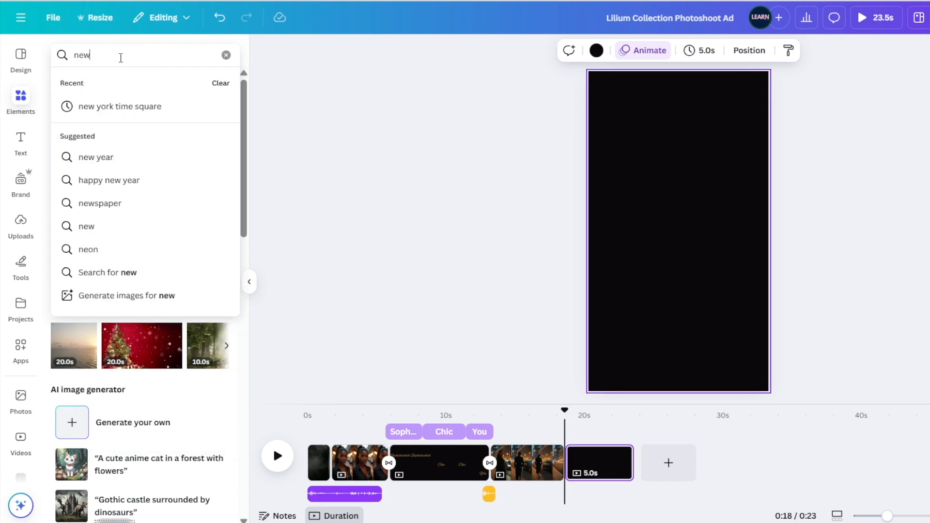
pyautogui.click(134, 107)
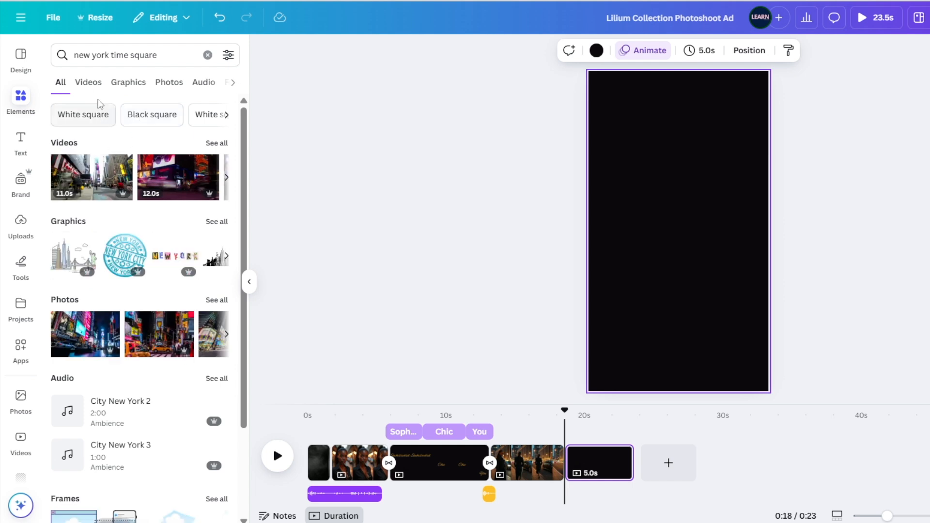
pyautogui.click(169, 83)
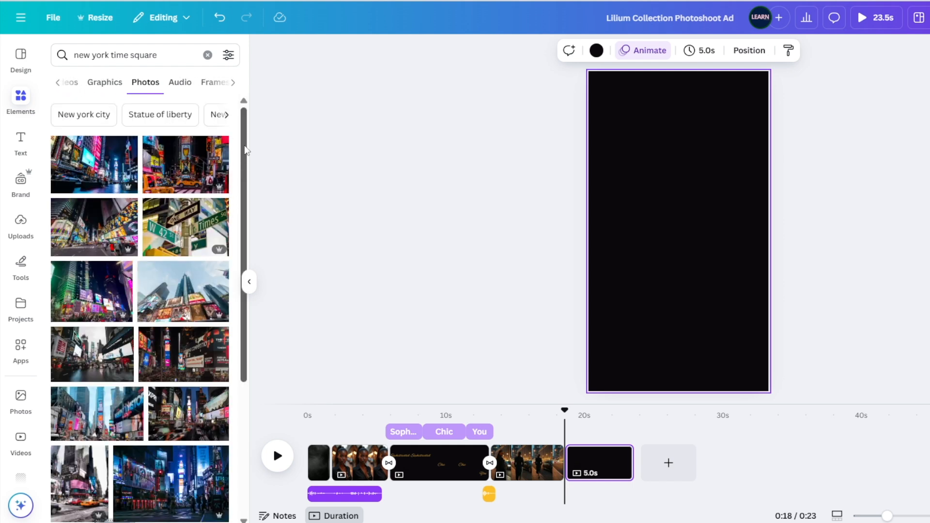
pyautogui.moveTo(246, 151); pyautogui.dragTo(247, 181)
pyautogui.scroll(-3, 245, 197)
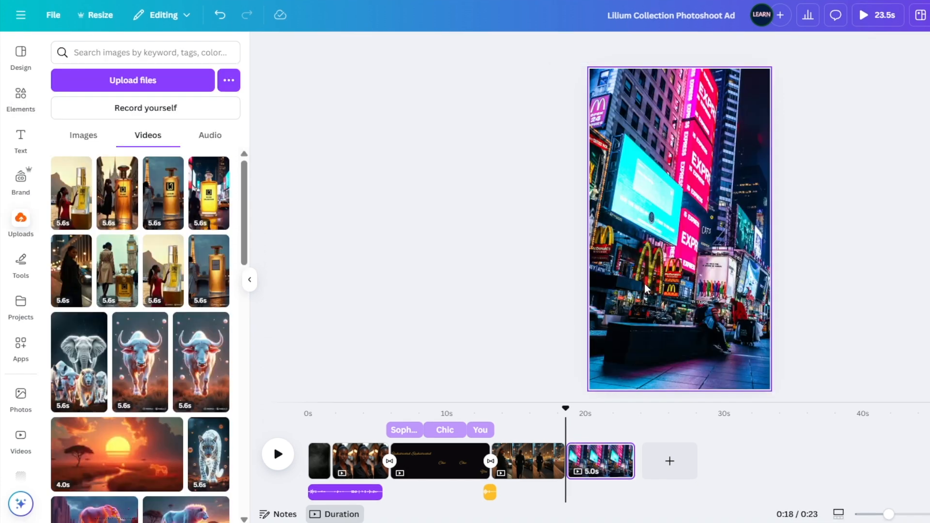
# Add a "NEW YORK" text in the Anton font to the Times Square page
pyautogui.click(675, 295)
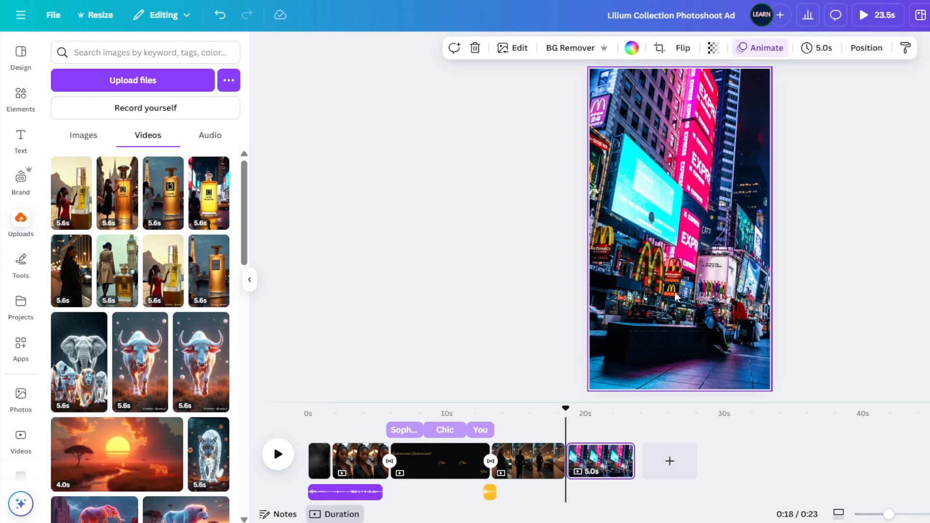
pyautogui.press('t')
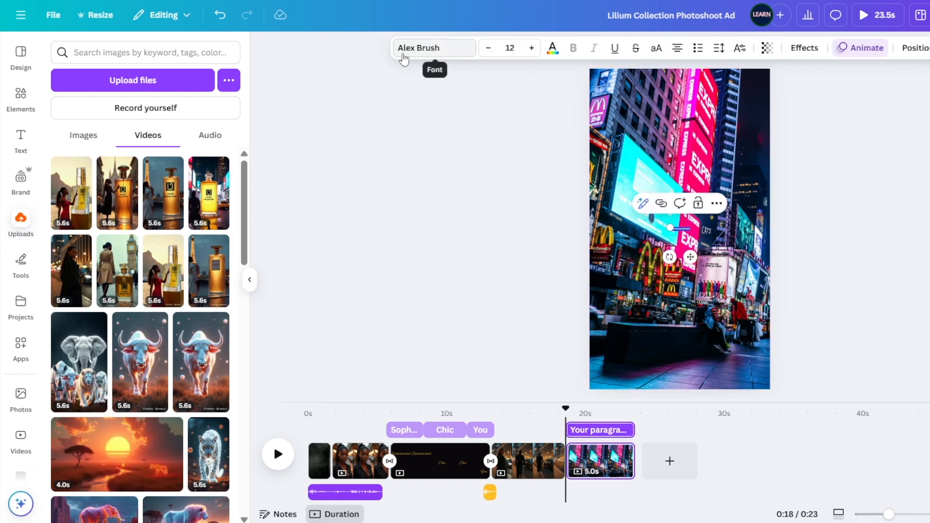
pyautogui.click(445, 49)
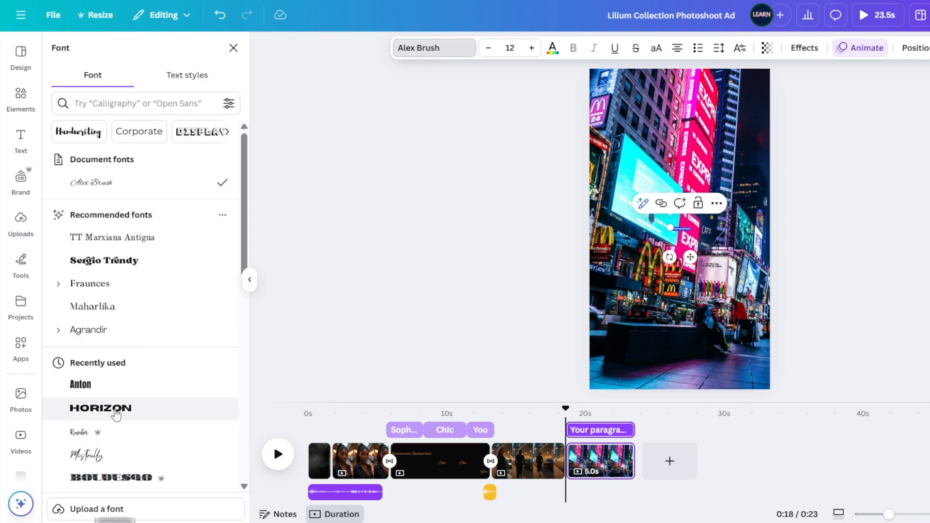
pyautogui.scroll(-5, 126, 310)
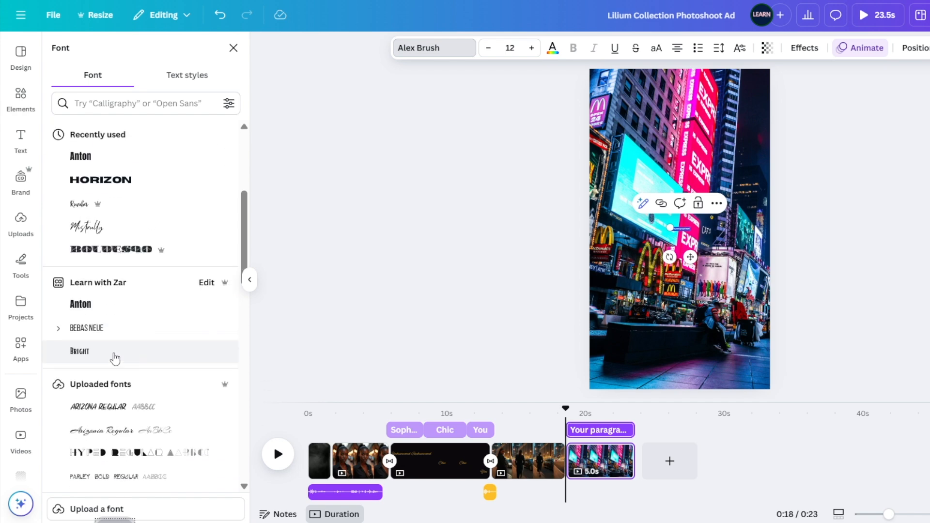
pyautogui.click(112, 312)
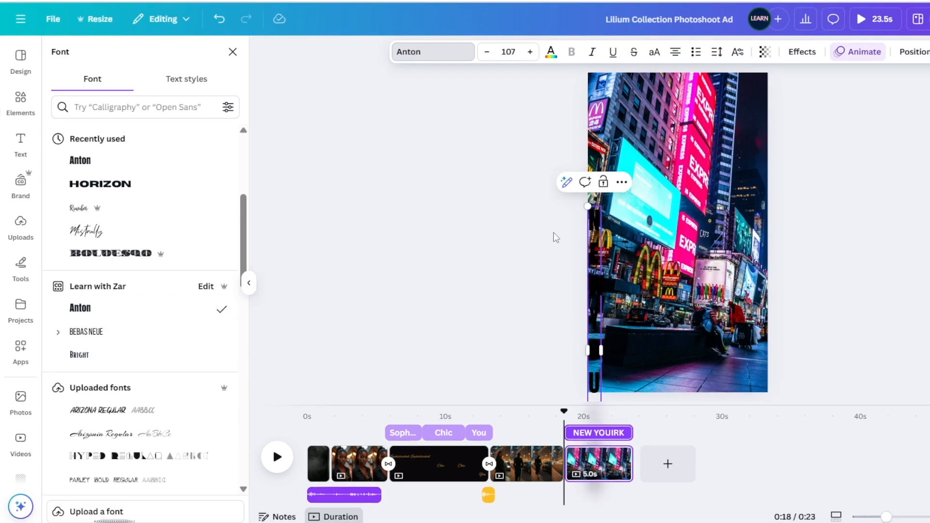
pyautogui.moveTo(603, 289); pyautogui.dragTo(764, 305)
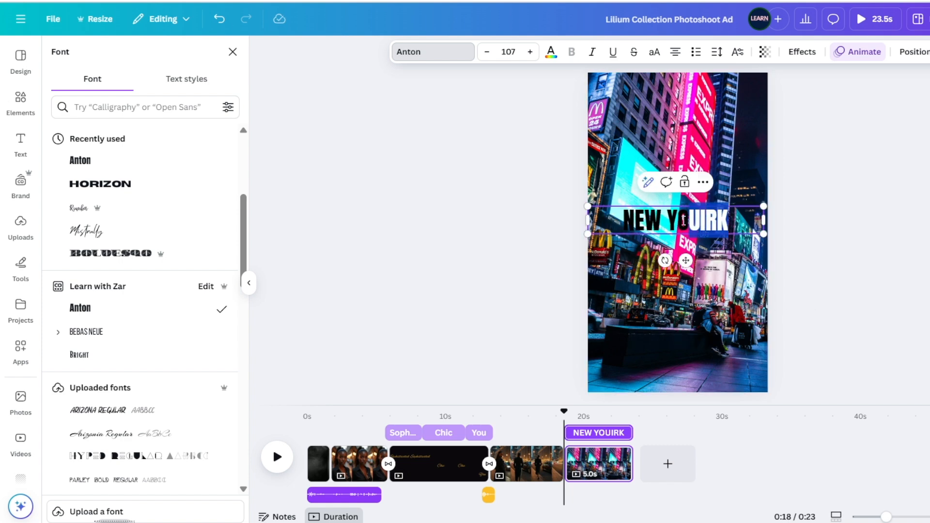
pyautogui.write('RK')
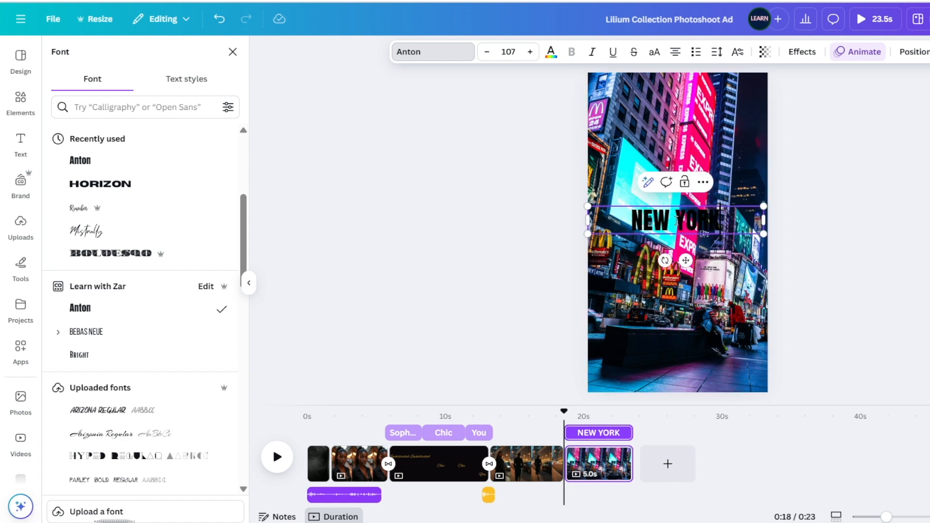
# Rotate "NEW YORK" to read vertically upward, centre it at font size 298, and colour it white
pyautogui.moveTo(666, 260); pyautogui.dragTo(716, 229)
pyautogui.moveTo(679, 130); pyautogui.dragTo(678, 223)
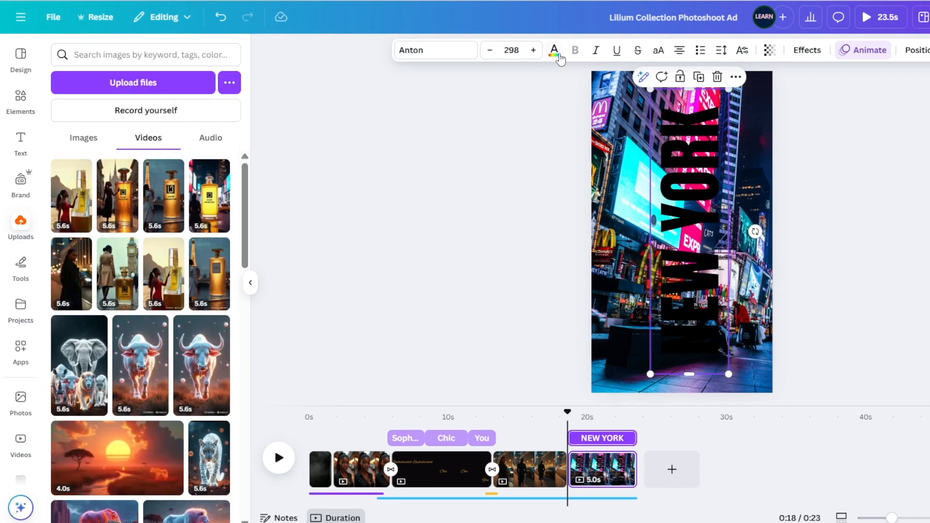
pyautogui.click(554, 50)
pyautogui.click(187, 137)
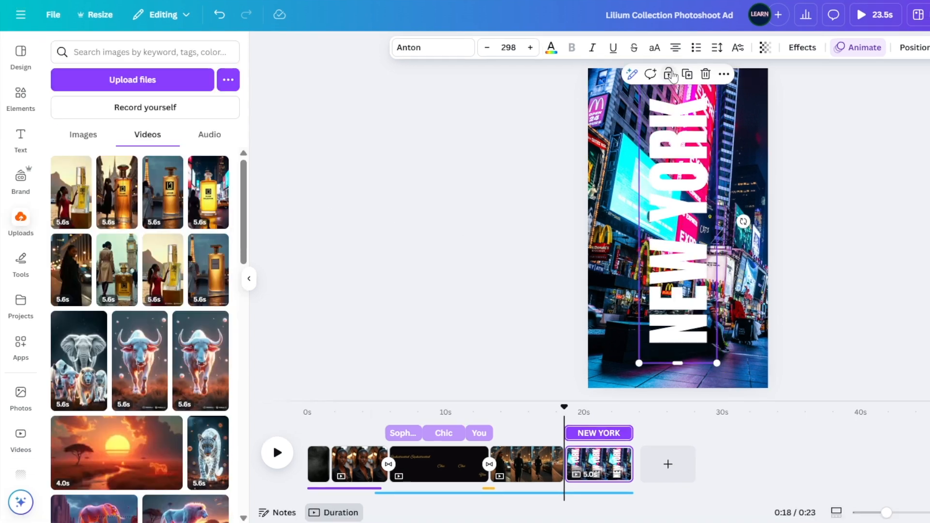
# Lock the "NEW YORK" text and add a square shape over the middle of the page
pyautogui.click(670, 75)
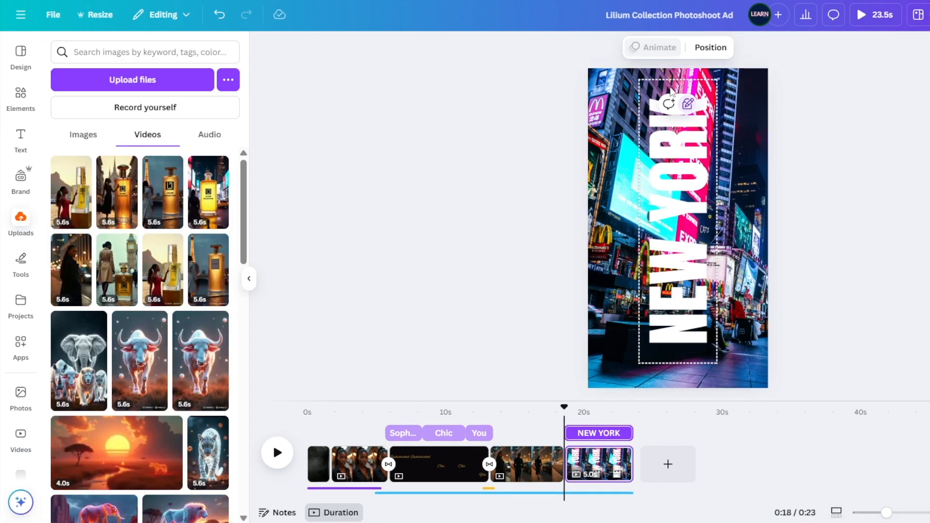
pyautogui.click(860, 202)
pyautogui.moveTo(449, 170); pyautogui.dragTo(847, 247)
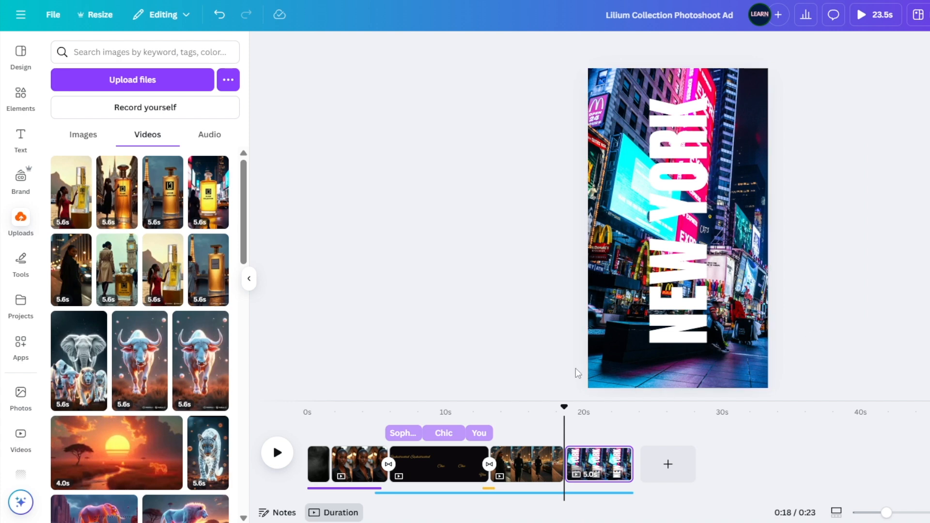
pyautogui.press('r')
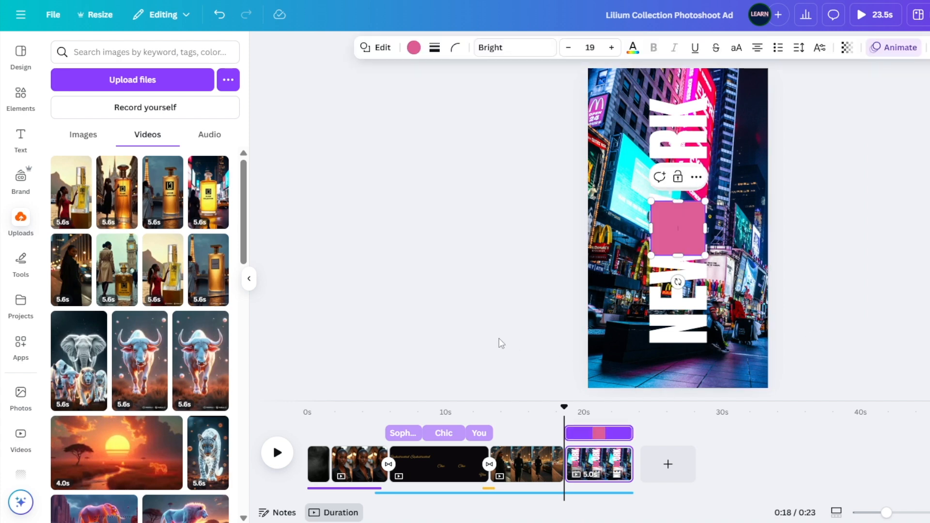
# Move the pink square to the page's left edge and stretch it to full page width, covering most of the upper page
pyautogui.moveTo(678, 234); pyautogui.dragTo(617, 214)
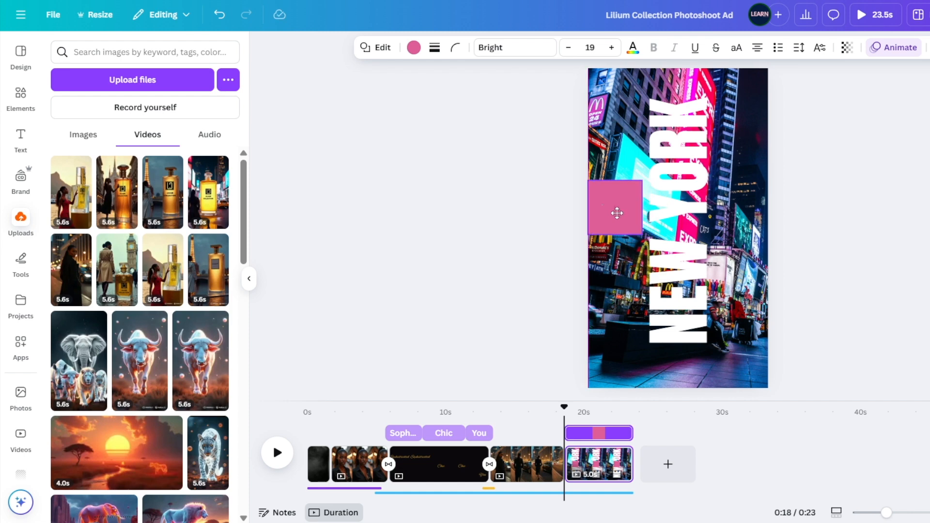
pyautogui.moveTo(619, 217); pyautogui.dragTo(768, 315)
pyautogui.moveTo(588, 181); pyautogui.dragTo(585, 63)
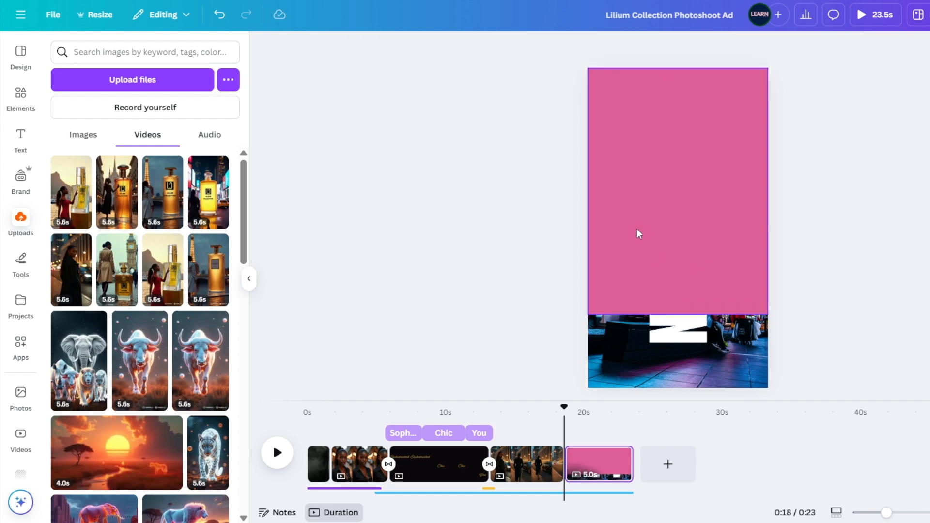
pyautogui.click(639, 230)
pyautogui.click(551, 224)
# Search the graphics for "REAL PLANE" and add the blue-white airliner seen from above to the page
pyautogui.click(21, 93)
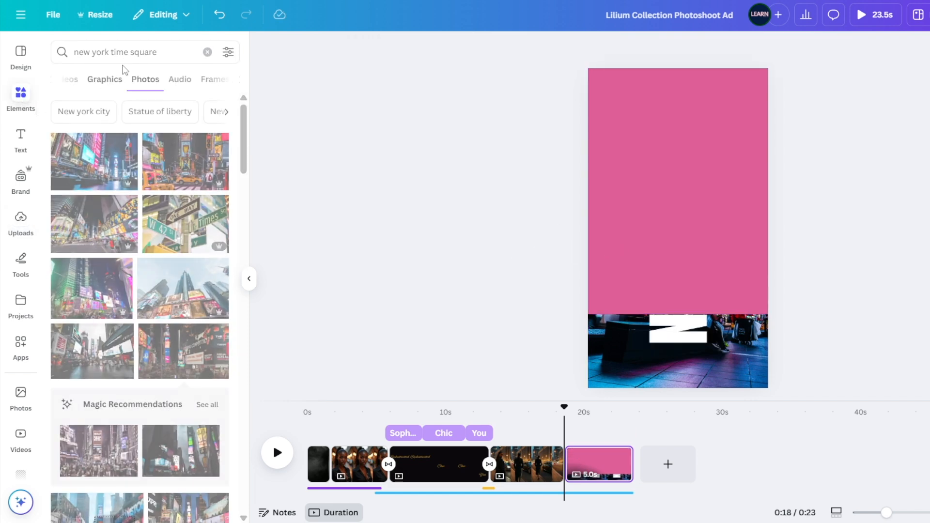
pyautogui.click(63, 52)
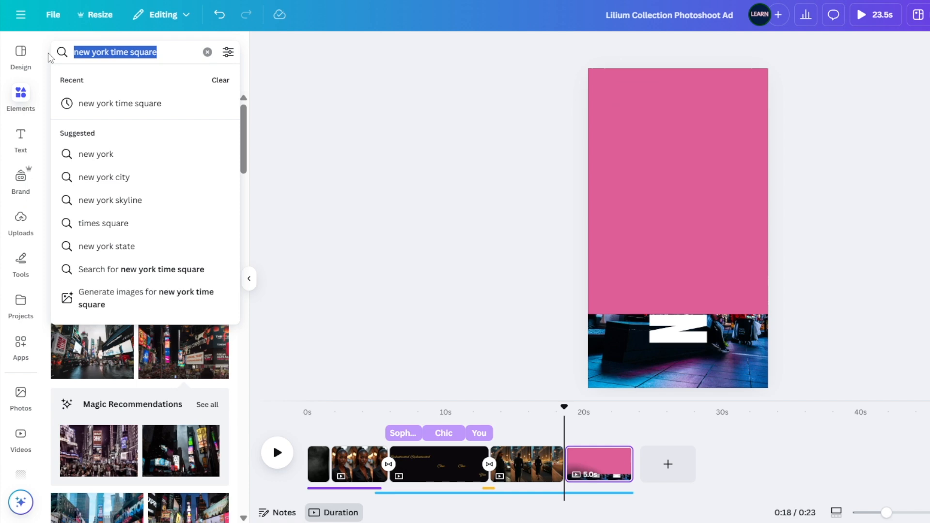
pyautogui.write('REAL PLANE')
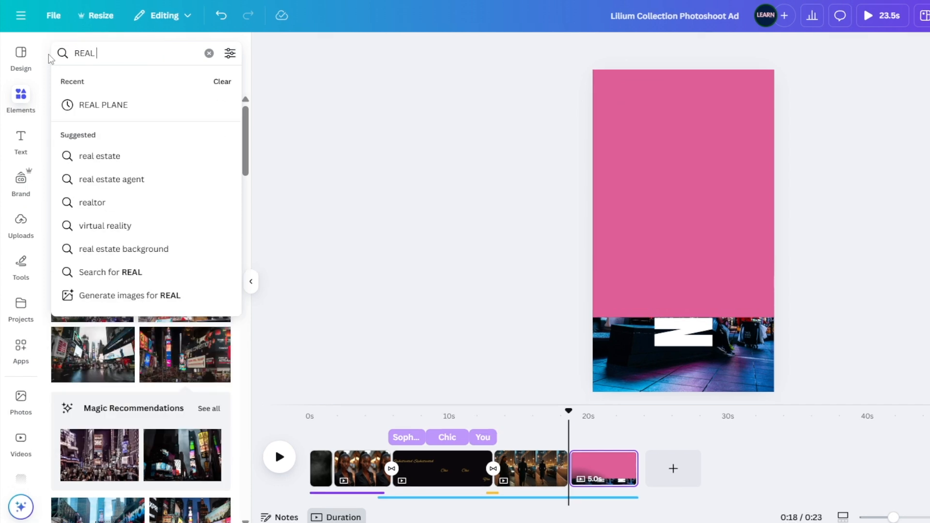
pyautogui.click(97, 103)
pyautogui.click(100, 82)
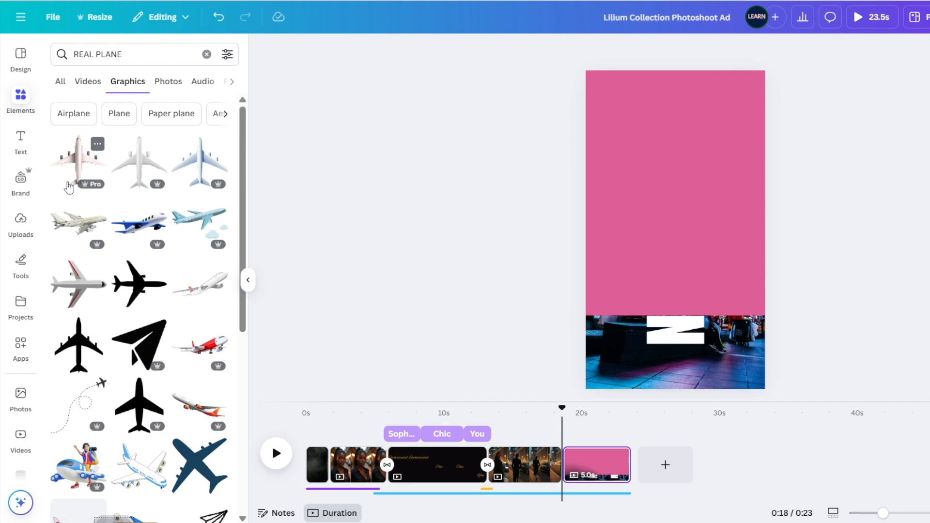
pyautogui.click(200, 165)
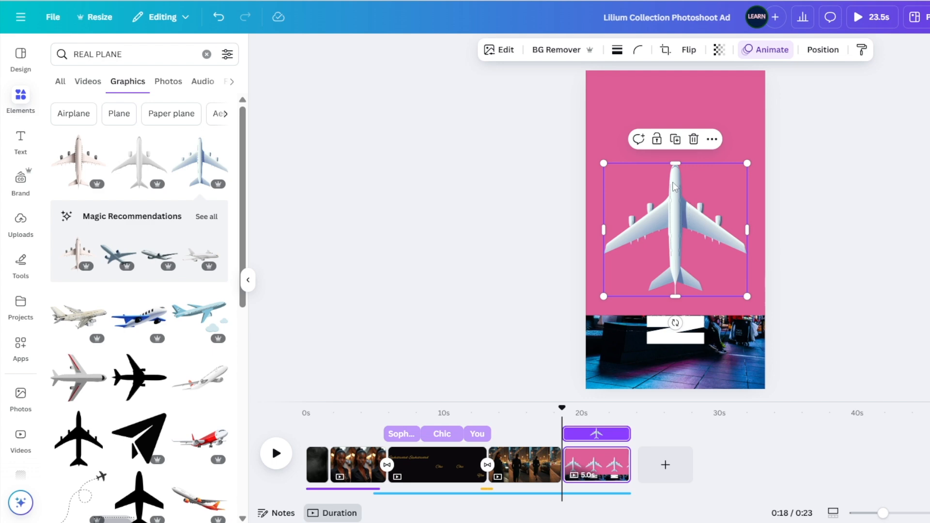
# Enlarge the plane to page width at the page's lower edge and extend the pink rectangle down behind its wings
pyautogui.moveTo(604, 297); pyautogui.dragTo(564, 334)
pyautogui.moveTo(655, 243); pyautogui.dragTo(675, 347)
pyautogui.click(643, 180)
pyautogui.moveTo(673, 311); pyautogui.dragTo(673, 345)
pyautogui.click(808, 322)
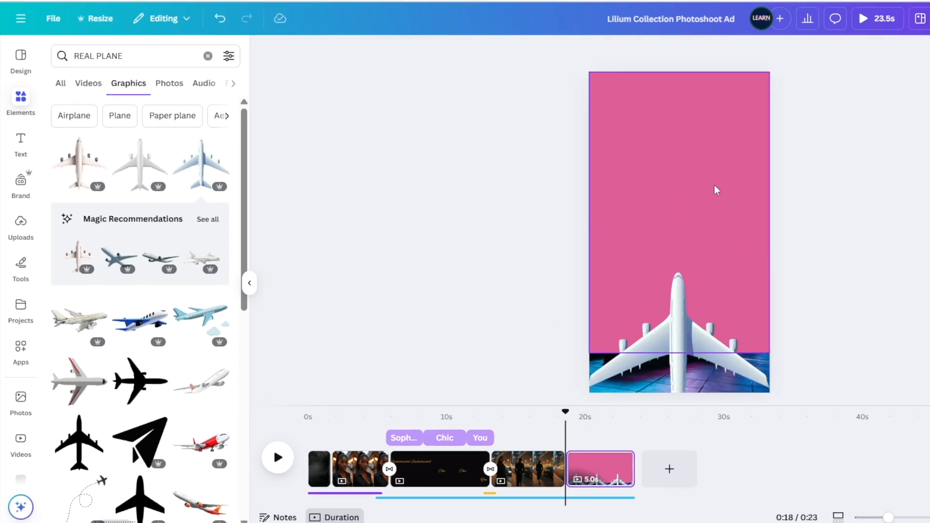
# Duplicate the pink rectangle, shrink it to a 498.8 by 158.3 px strip rotated 33.8°, and fit it along the plane's right wing
pyautogui.click(674, 147)
pyautogui.click(680, 377)
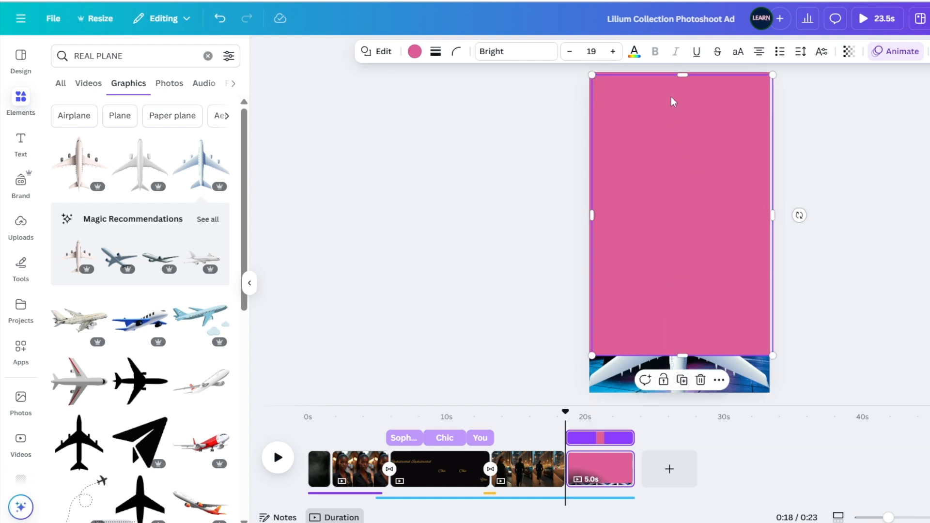
pyautogui.moveTo(682, 77); pyautogui.dragTo(672, 226)
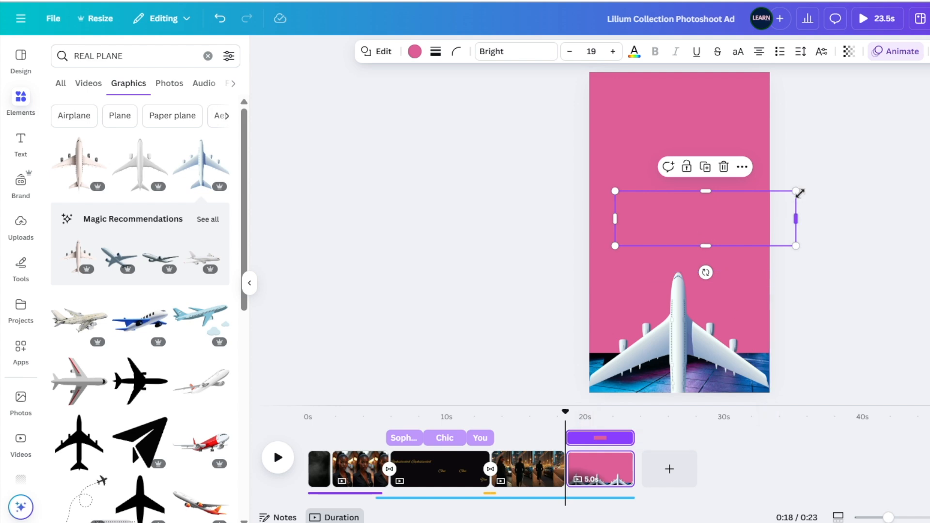
pyautogui.moveTo(795, 219); pyautogui.dragTo(698, 218)
pyautogui.moveTo(657, 273); pyautogui.dragTo(625, 264)
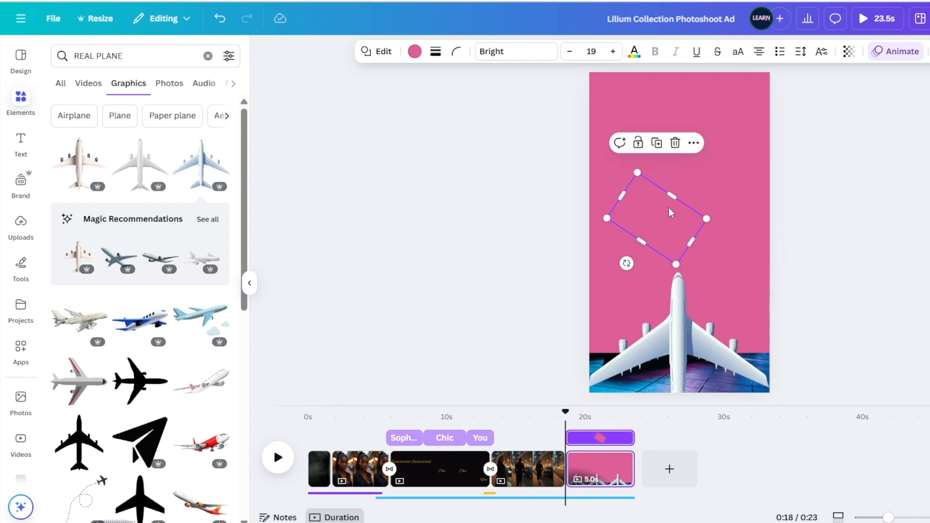
pyautogui.moveTo(670, 201); pyautogui.dragTo(750, 352)
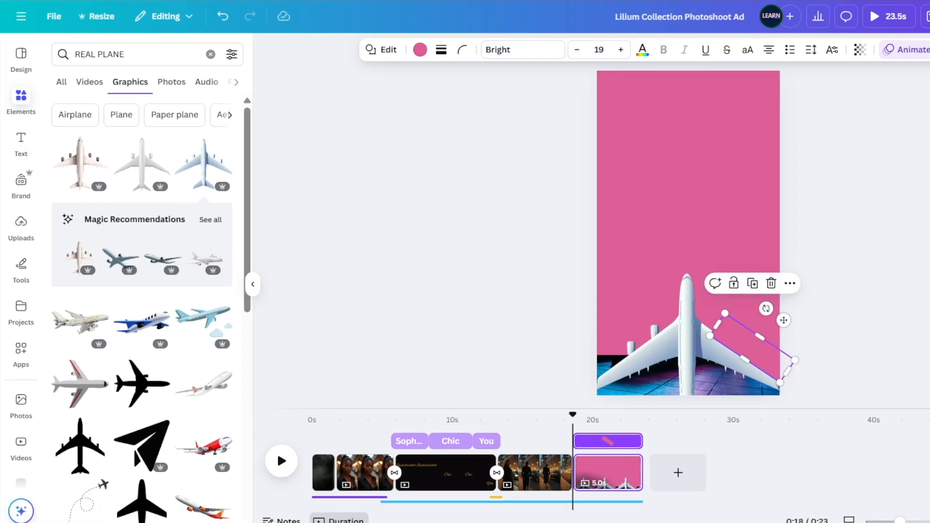
# Reorder the layers so the angled pink strip sits directly behind the plane
pyautogui.click(929, 50)
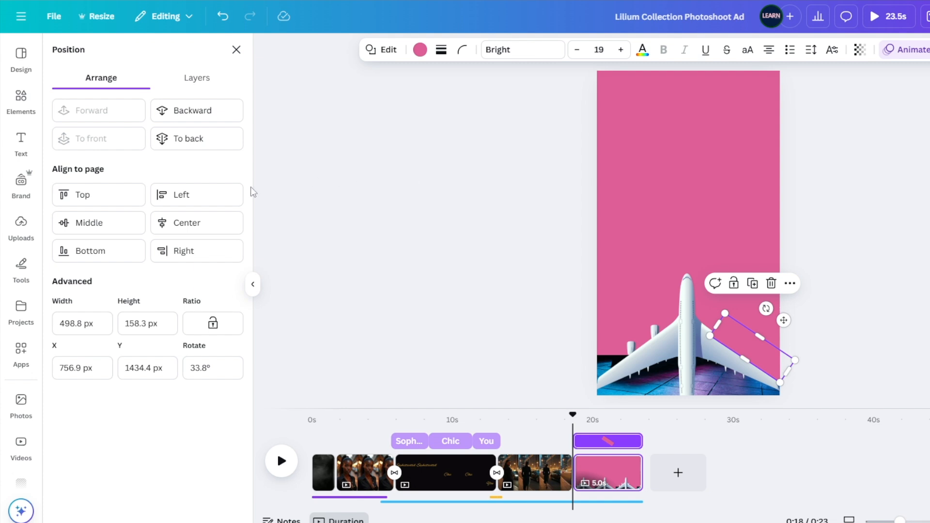
pyautogui.click(200, 80)
pyautogui.moveTo(167, 163); pyautogui.dragTo(171, 207)
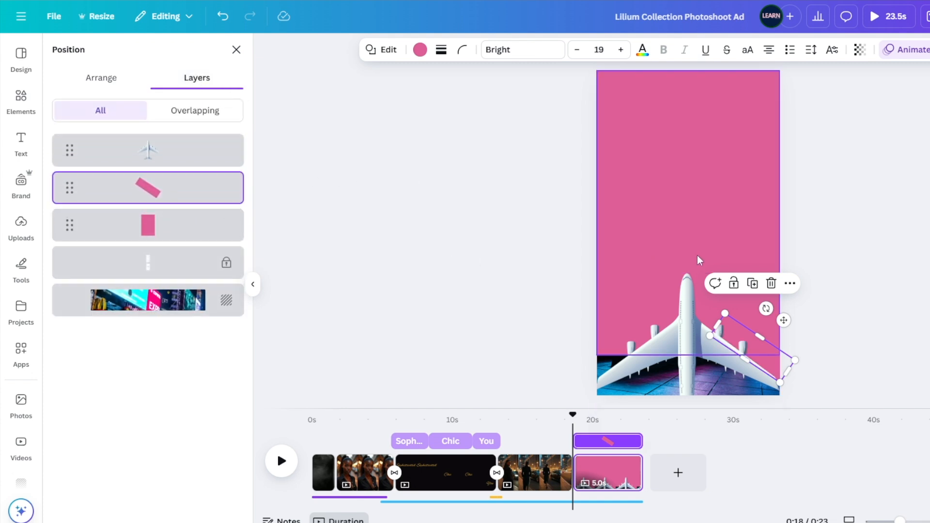
# Duplicate the angled strip, mirror its tilt along the plane's left wing, and layer it behind the plane
pyautogui.click(752, 283)
pyautogui.moveTo(762, 363); pyautogui.dragTo(602, 324)
pyautogui.moveTo(602, 324); pyautogui.dragTo(616, 359)
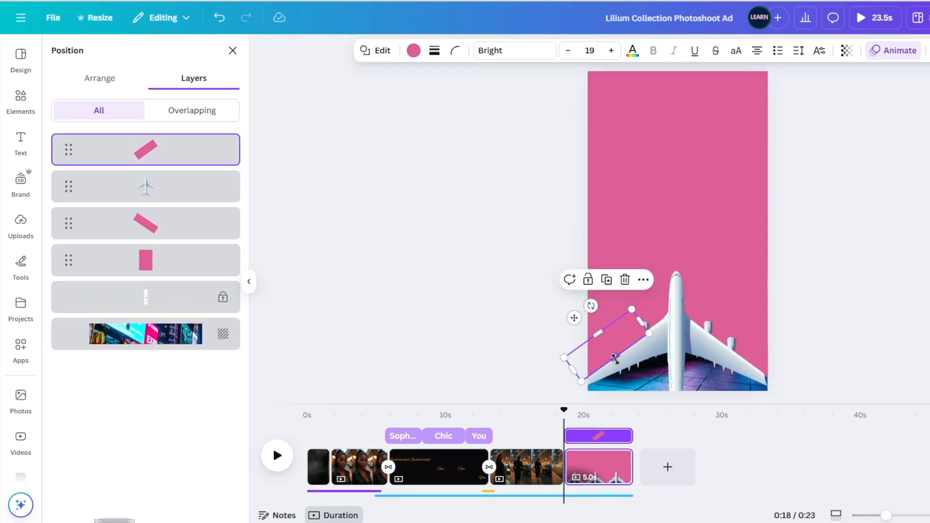
pyautogui.moveTo(145, 160); pyautogui.dragTo(176, 224)
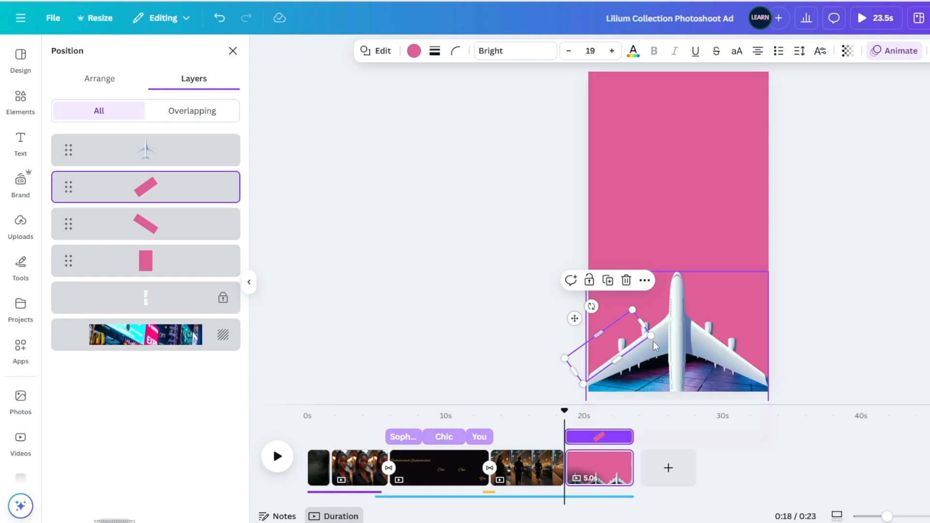
pyautogui.click(749, 337)
pyautogui.moveTo(741, 352)
pyautogui.mouseDown()
pyautogui.moveTo(759, 372)
pyautogui.moveTo(736, 357)
pyautogui.mouseUp()
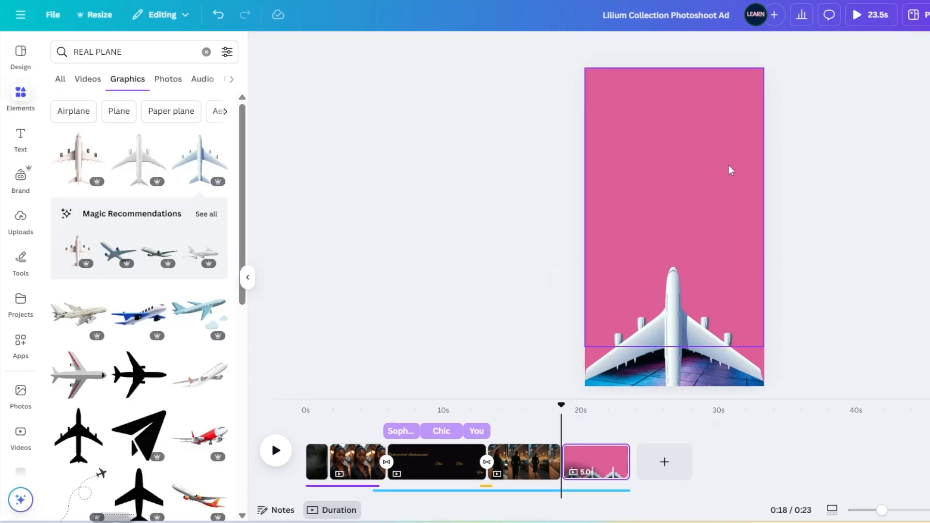
# Group the plane with the two angled pink strips, leaving the large rectangle separate
pyautogui.click(731, 170)
pyautogui.click(928, 47)
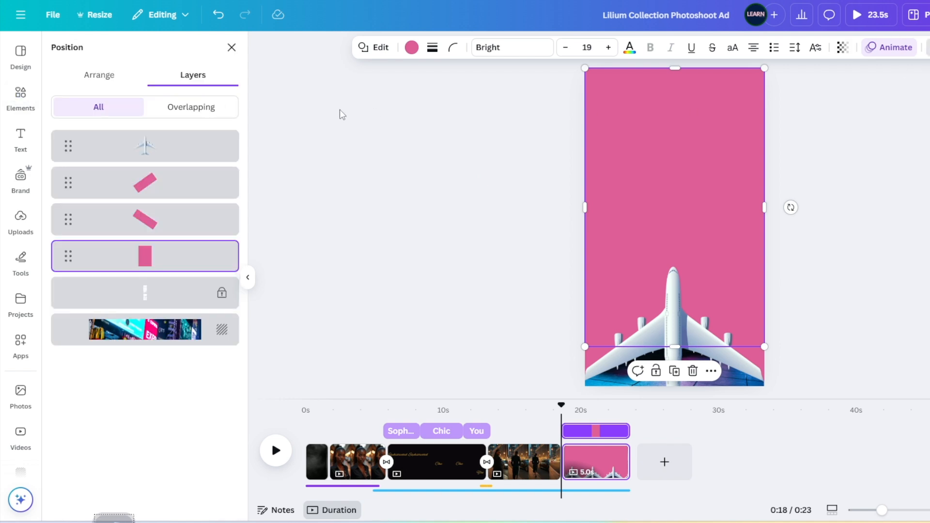
pyautogui.click(144, 183)
pyautogui.keyDown('shift'); pyautogui.click(140, 218); pyautogui.keyUp('shift')
pyautogui.keyDown('shift'); pyautogui.click(145, 143); pyautogui.keyUp('shift')
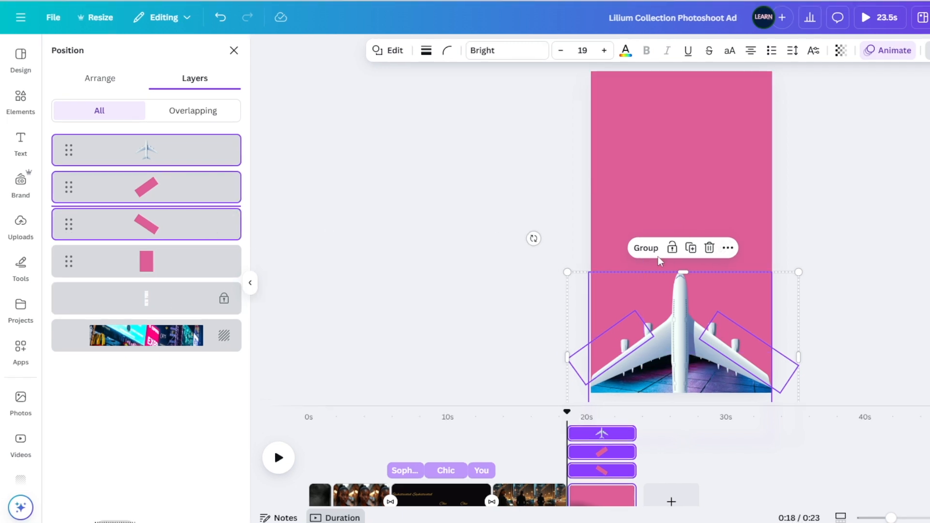
pyautogui.click(651, 250)
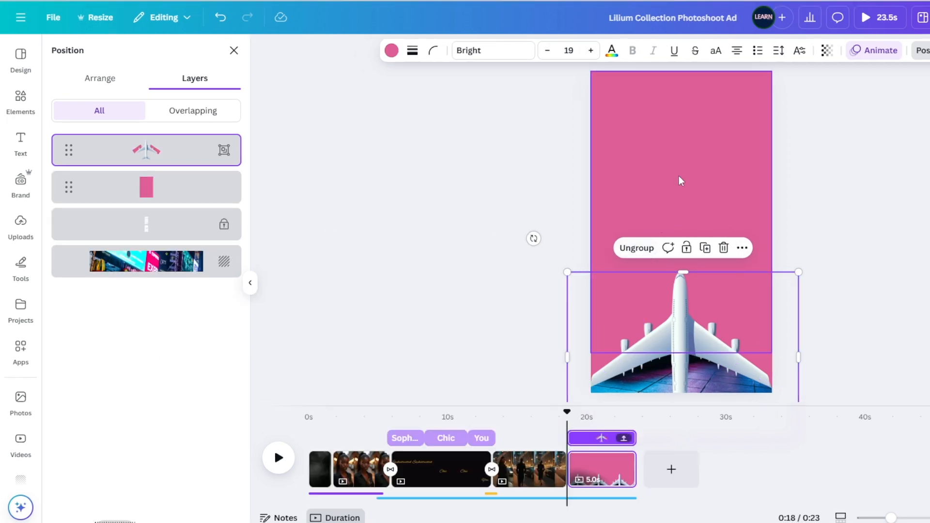
pyautogui.click(675, 150)
pyautogui.moveTo(674, 149); pyautogui.dragTo(678, 188)
pyautogui.hotkey('ctrl', 'z')
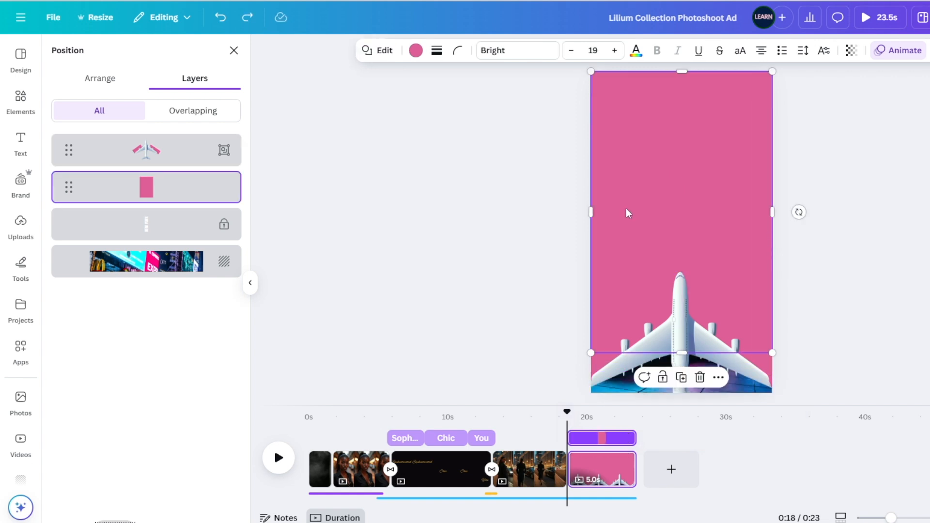
# Shift the grouped plane and large rectangle down until the plane leaves the page, and place a new pink square in the page's upper-left corner
pyautogui.moveTo(681, 146); pyautogui.dragTo(686, 267)
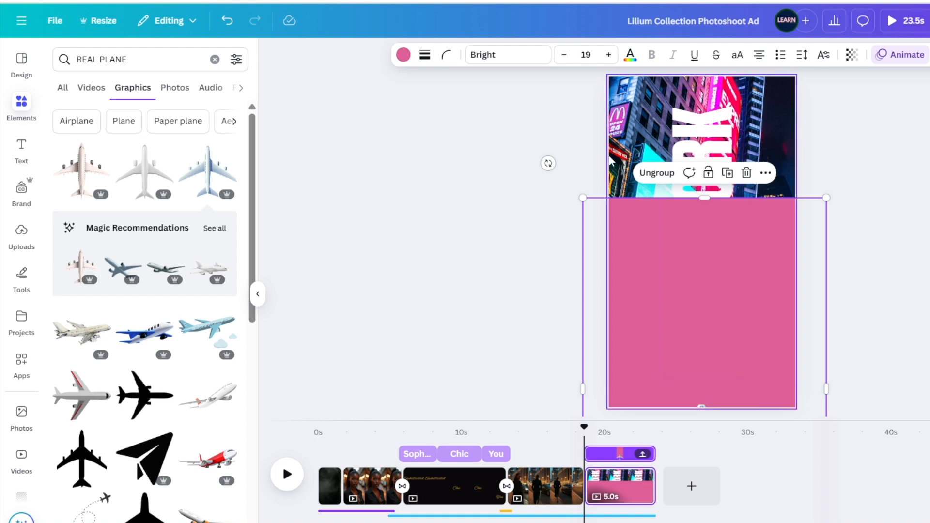
pyautogui.press('r')
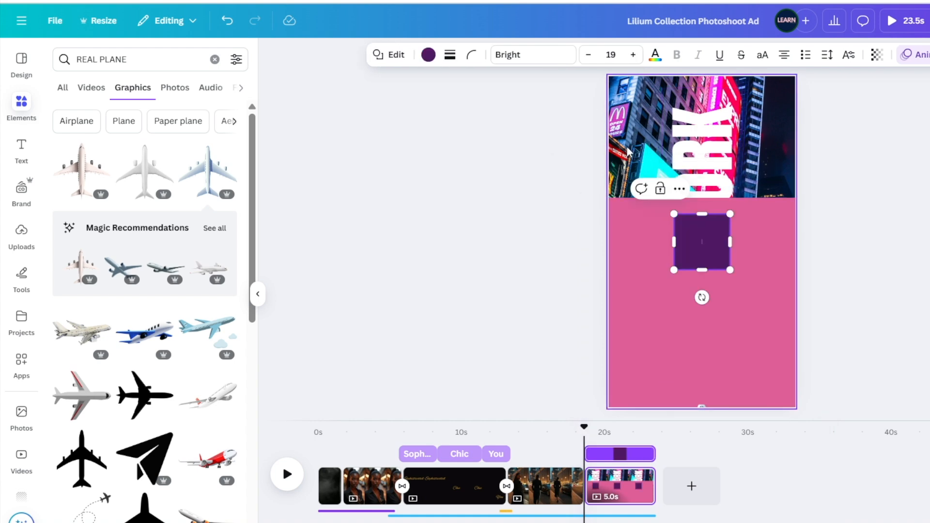
pyautogui.moveTo(716, 263); pyautogui.dragTo(648, 118)
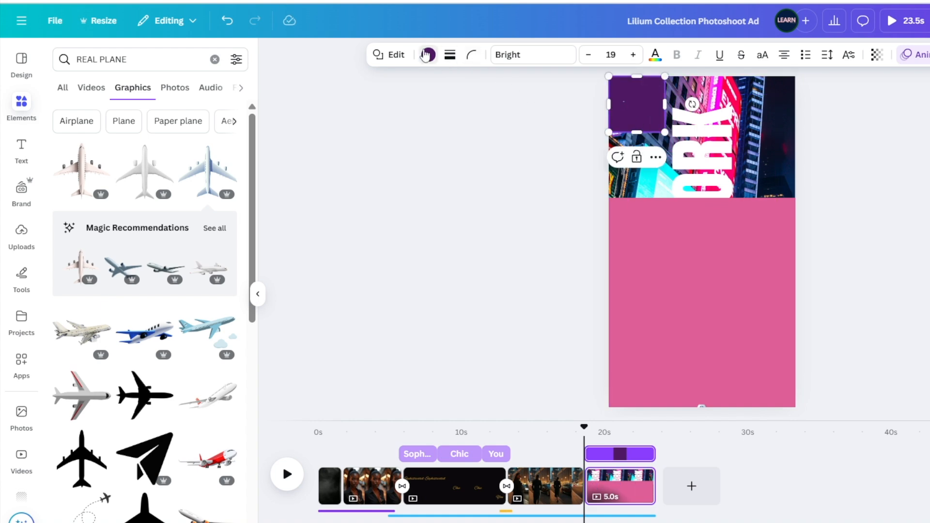
pyautogui.click(429, 55)
pyautogui.click(66, 175)
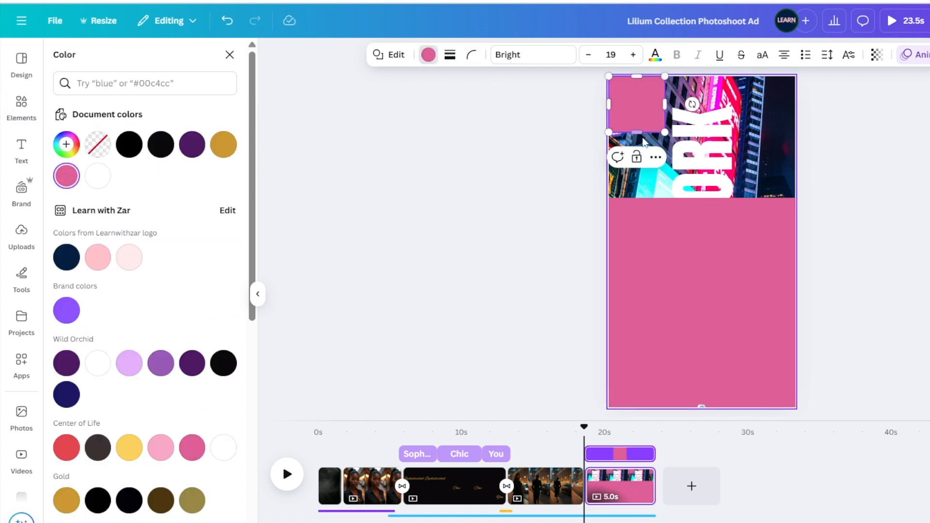
# Stretch the new square to about 1,113 by 743 px and centre it horizontally so it covers the exposed upper part of the page
pyautogui.moveTo(636, 132); pyautogui.dragTo(648, 205)
pyautogui.moveTo(664, 134); pyautogui.dragTo(778, 130)
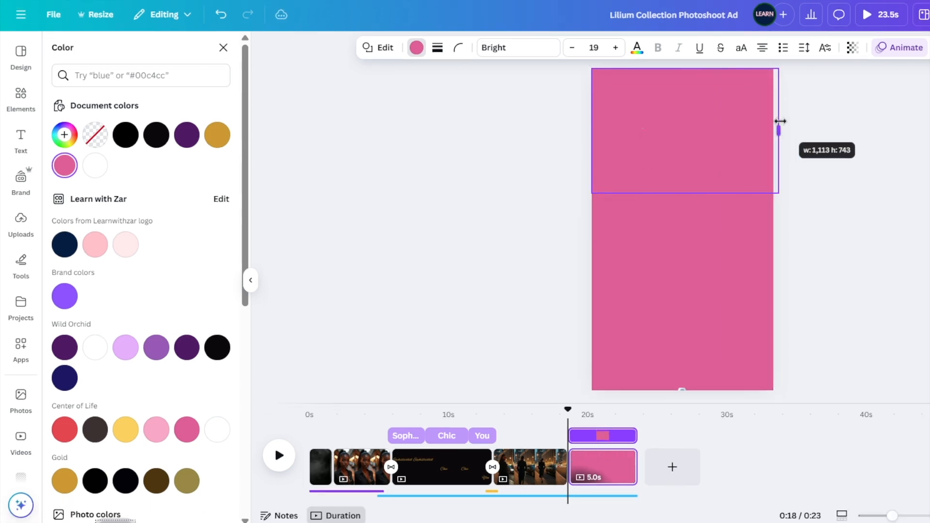
pyautogui.click(885, 161)
pyautogui.click(729, 108)
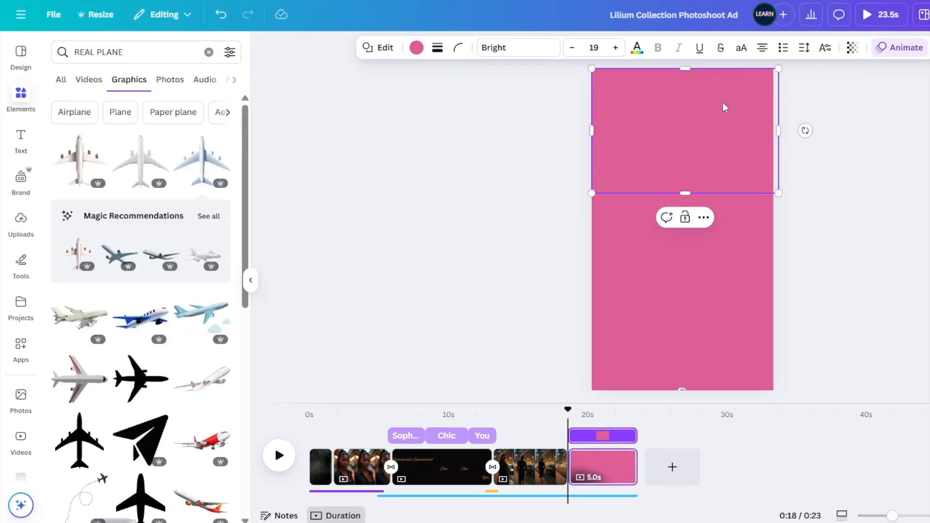
pyautogui.click(862, 140)
pyautogui.moveTo(732, 145); pyautogui.dragTo(729, 143)
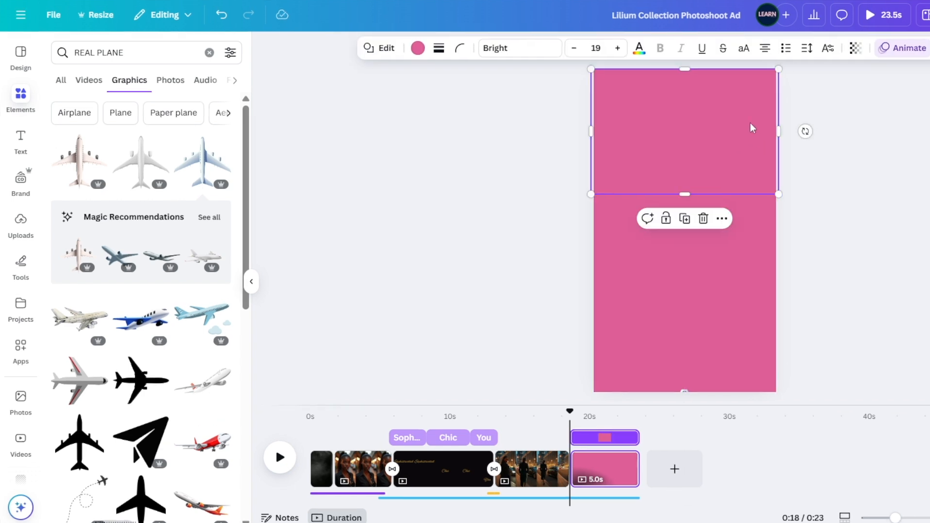
# Group the upper pink rectangle with the existing plane and backdrop group
pyautogui.click(929, 48)
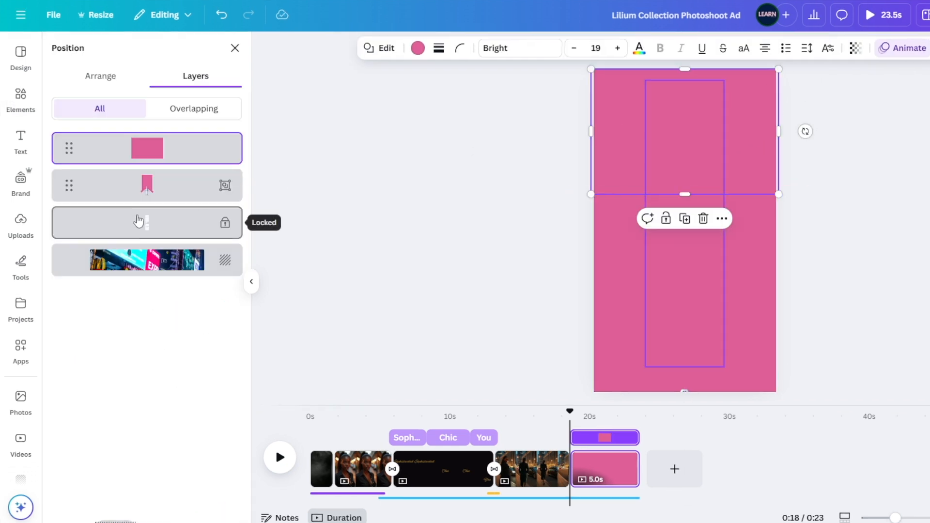
pyautogui.keyDown('shift'); pyautogui.click(172, 188); pyautogui.keyUp('shift')
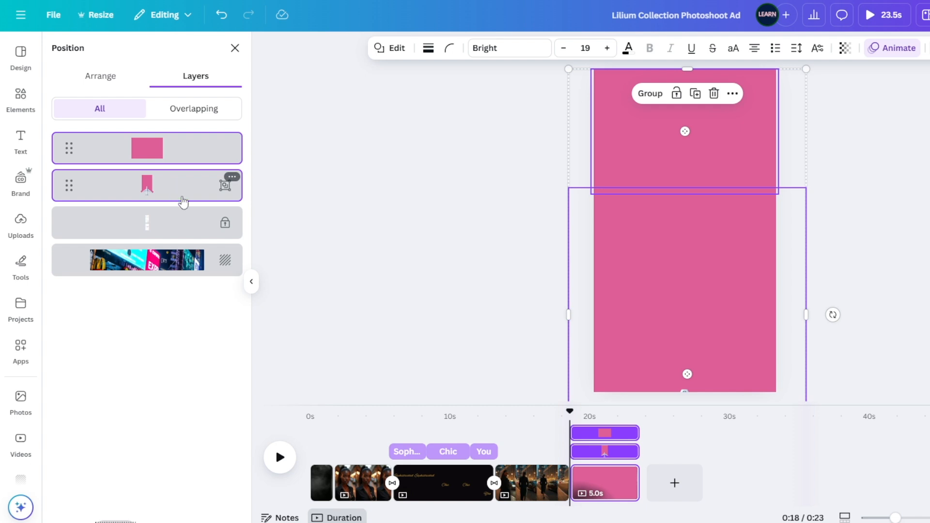
pyautogui.click(648, 94)
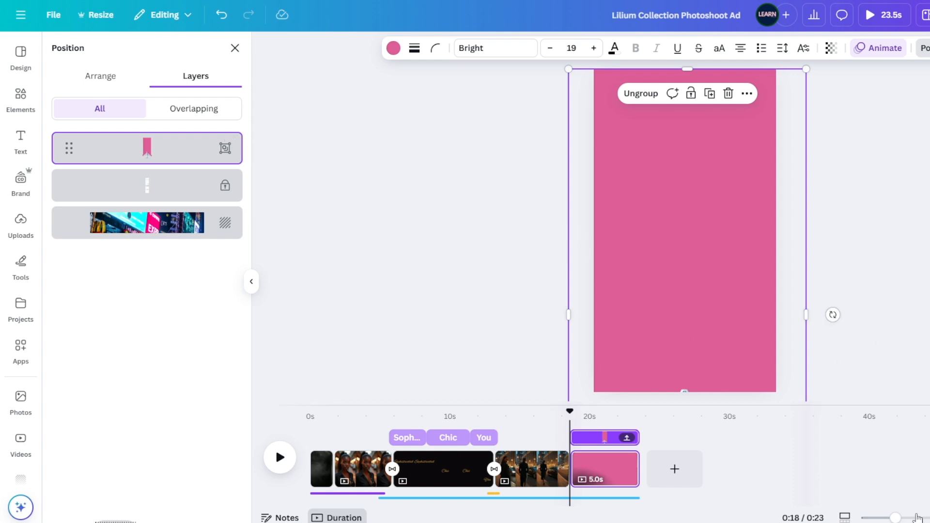
# Remove the Fade entrance animation from the grouped plane and pink backdrop
pyautogui.moveTo(894, 520); pyautogui.dragTo(867, 518)
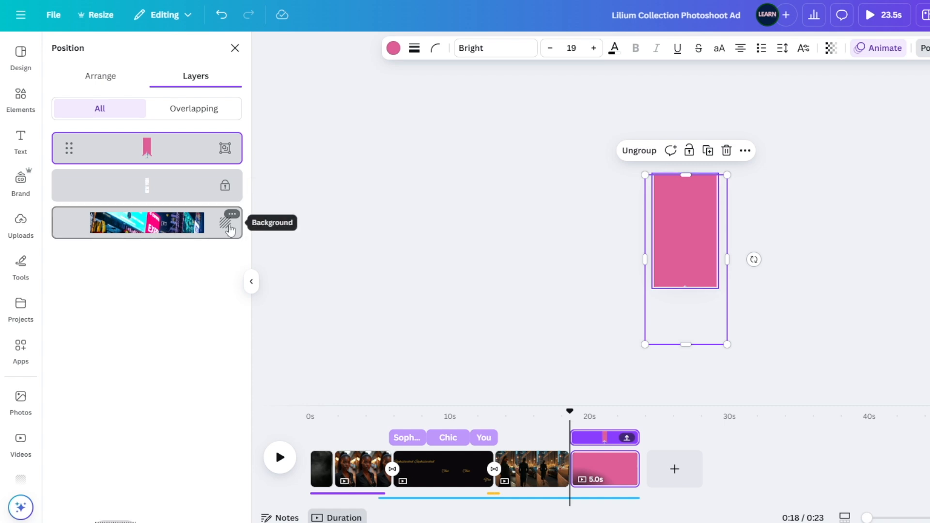
pyautogui.click(875, 50)
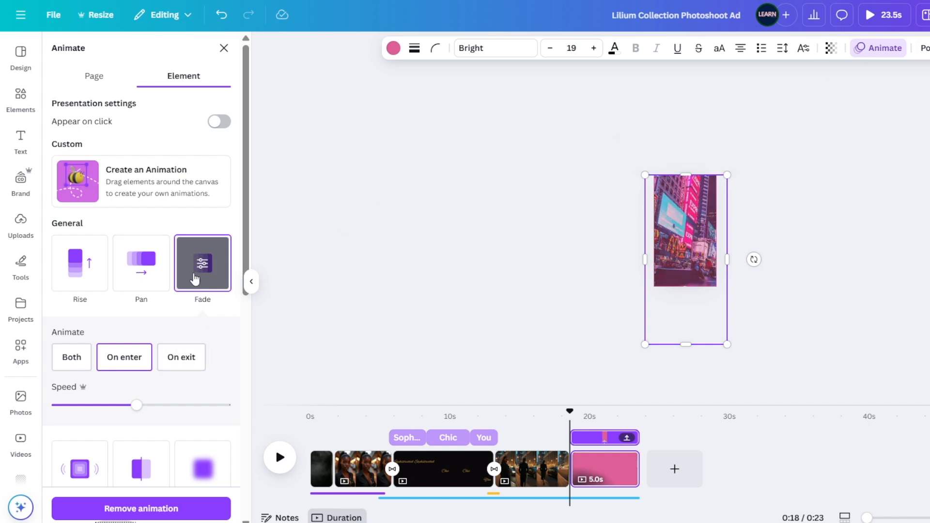
pyautogui.click(124, 507)
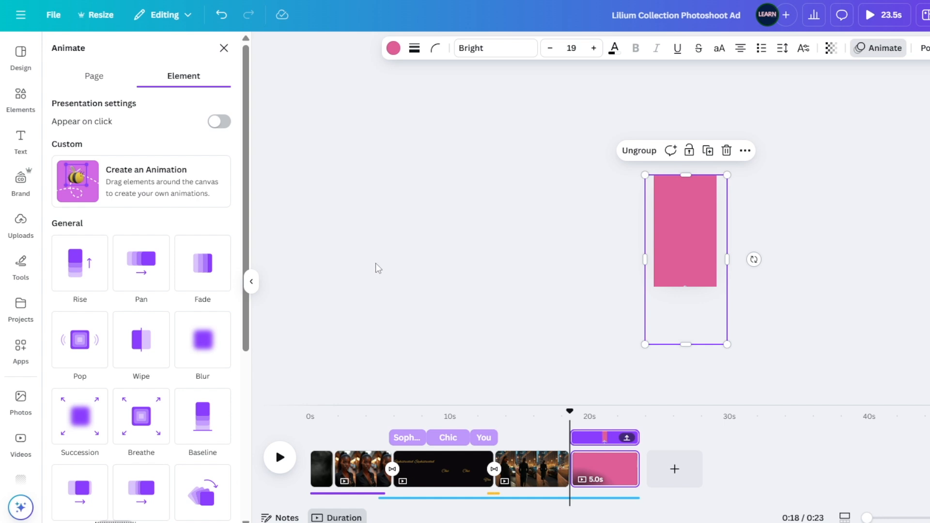
# Create a custom animation that carries the plane and backdrop group straight up past the page's upper edge
pyautogui.click(127, 185)
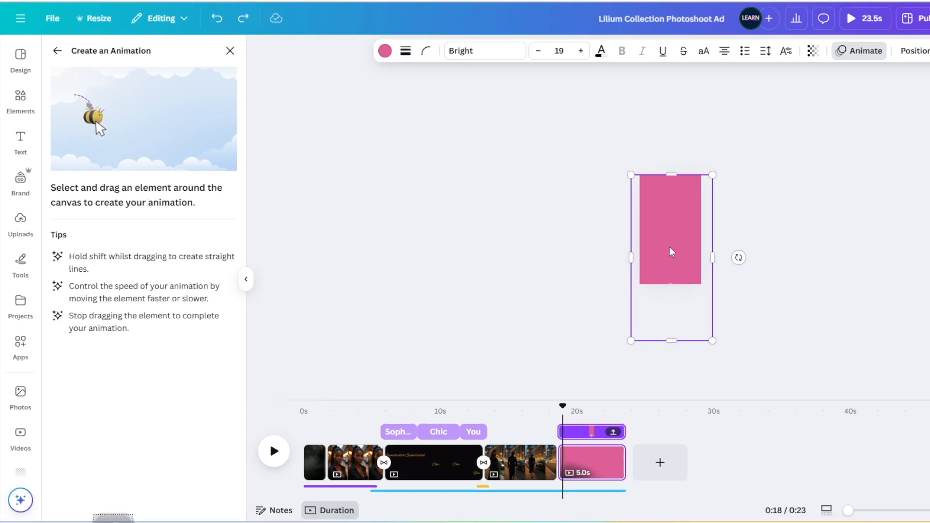
pyautogui.moveTo(671, 252); pyautogui.dragTo(671, 149)
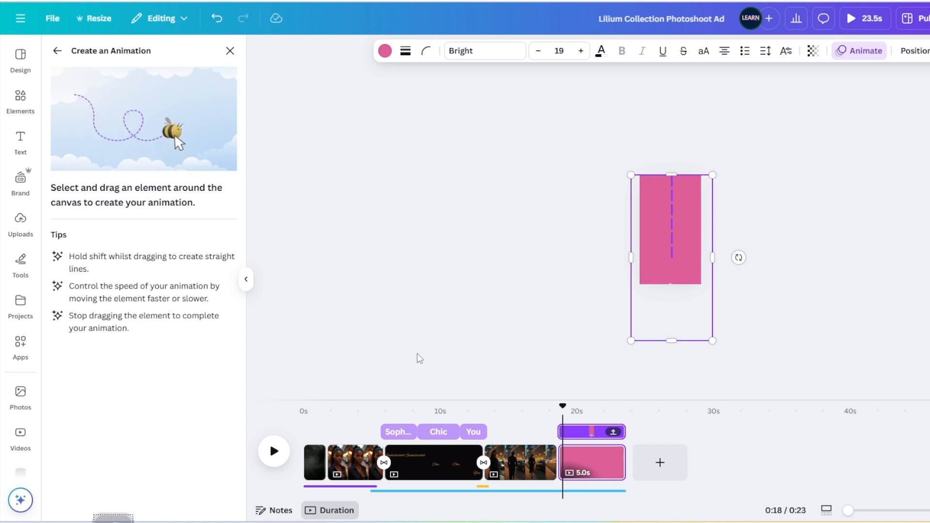
pyautogui.moveTo(852, 511); pyautogui.dragTo(874, 510)
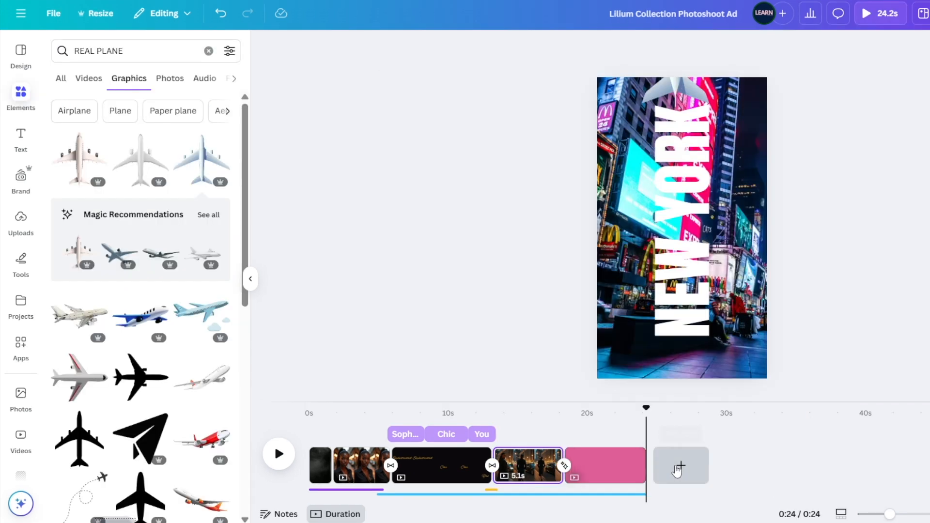
# Add a blank page after the pink plane page, and set the playhead to 20.0s within the plane wipe
pyautogui.click(680, 464)
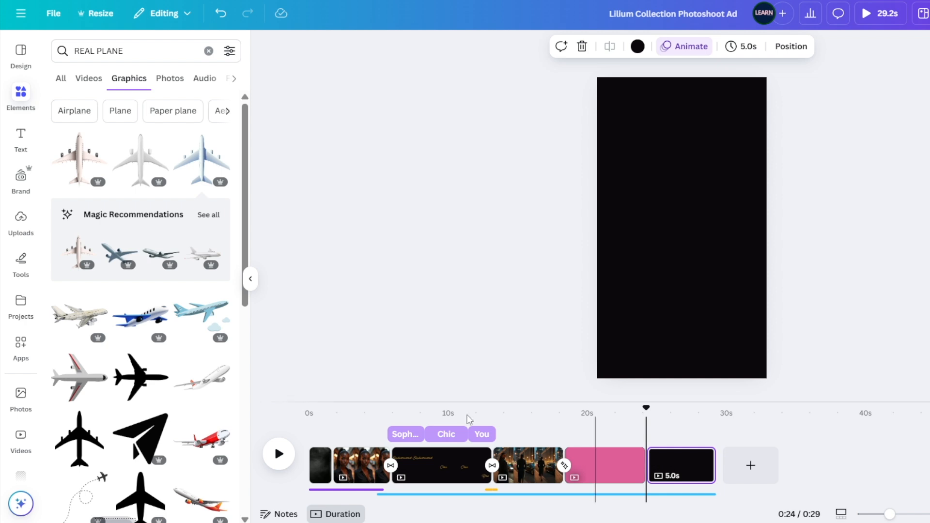
pyautogui.scroll(-1, 577, 438)
pyautogui.click(611, 465)
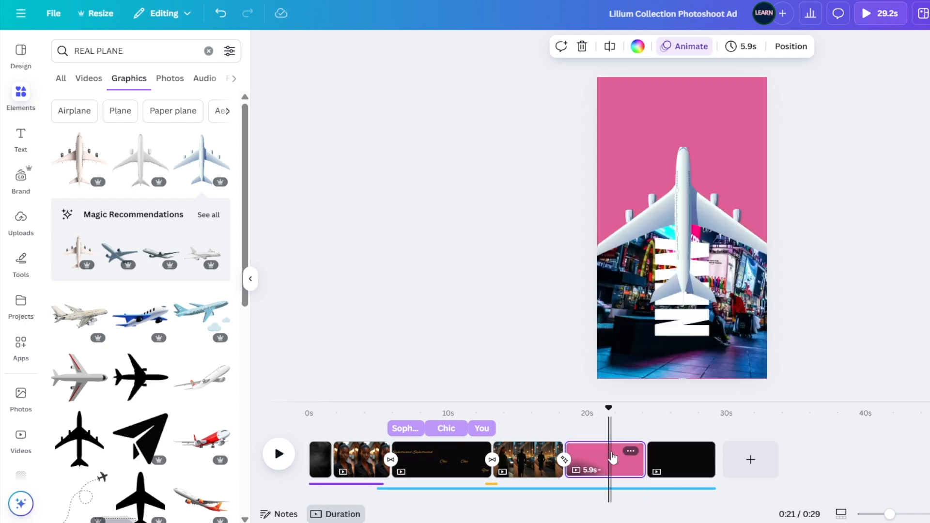
pyautogui.moveTo(604, 411); pyautogui.dragTo(585, 421)
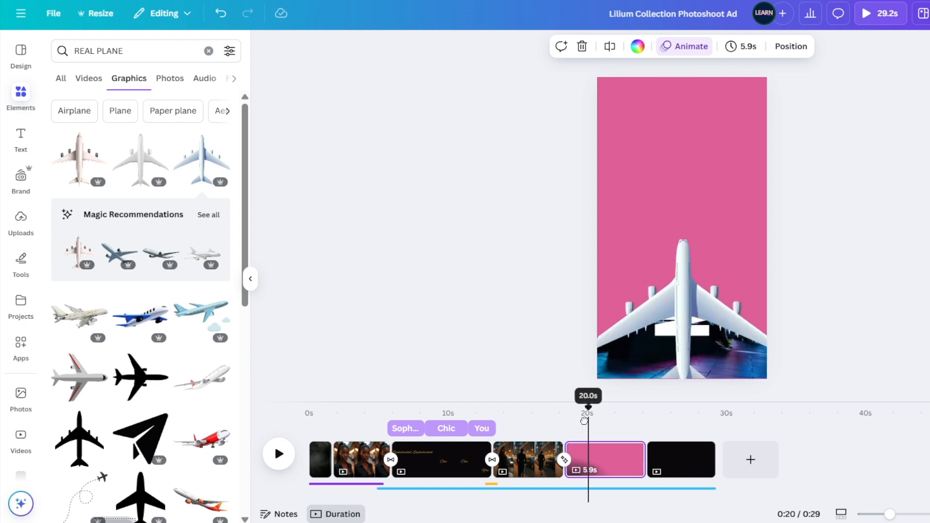
# Search the audio library for "PLANE" and "AIRPLANE", and add an airplane sound effect beneath the pink plane page
pyautogui.click(205, 80)
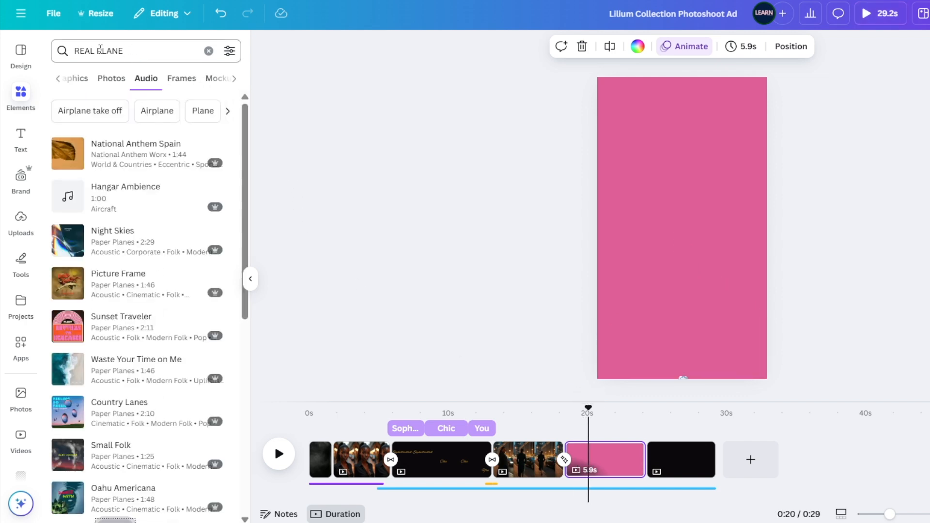
pyautogui.moveTo(98, 49); pyautogui.dragTo(56, 57)
pyautogui.press('BackSpace')
pyautogui.press('Return')
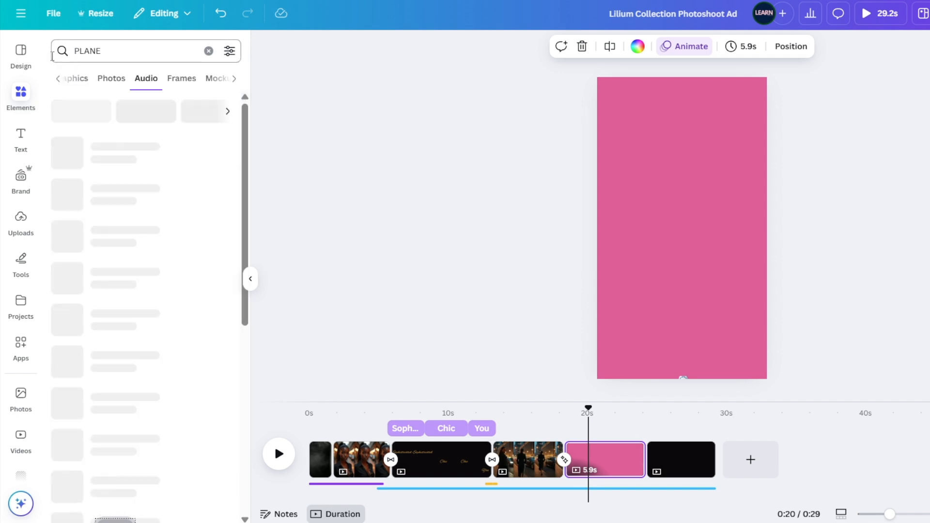
pyautogui.moveTo(68, 156)
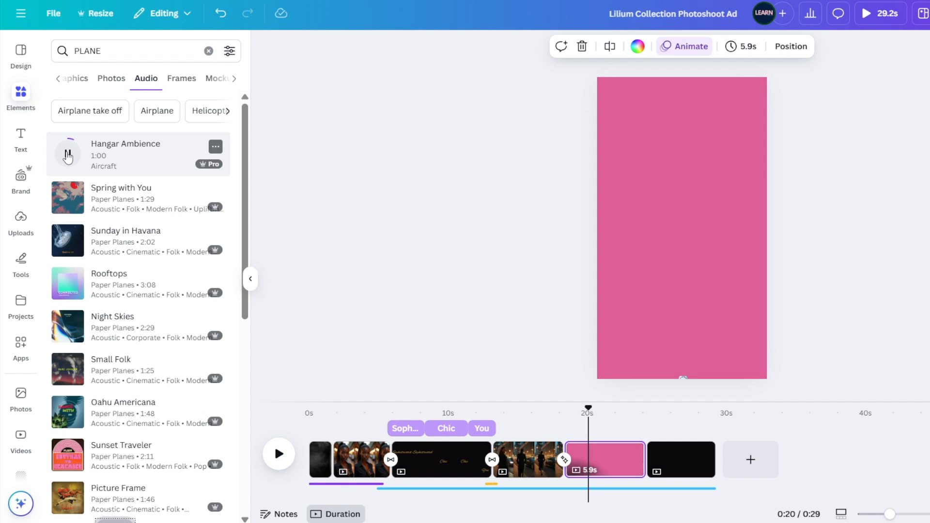
pyautogui.scroll(-6, 135, 255)
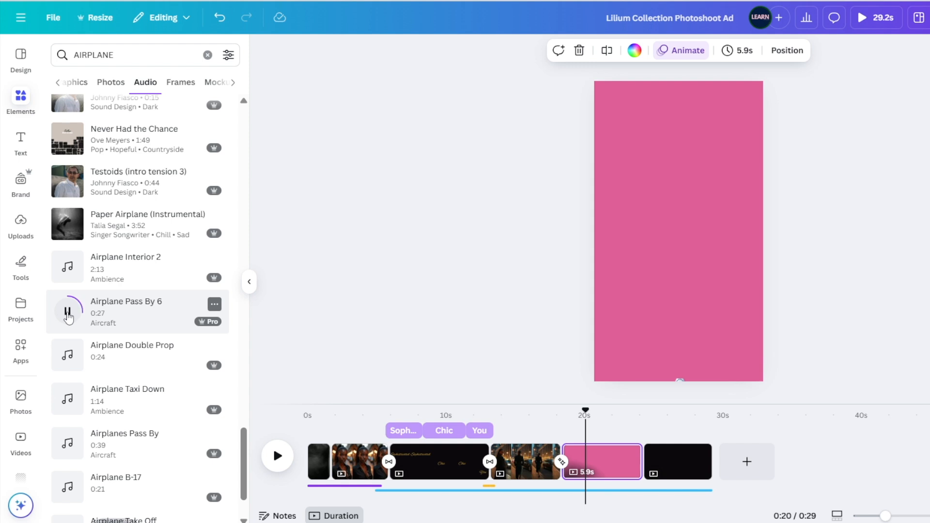
pyautogui.click(68, 318)
pyautogui.scroll(-1, 116, 344)
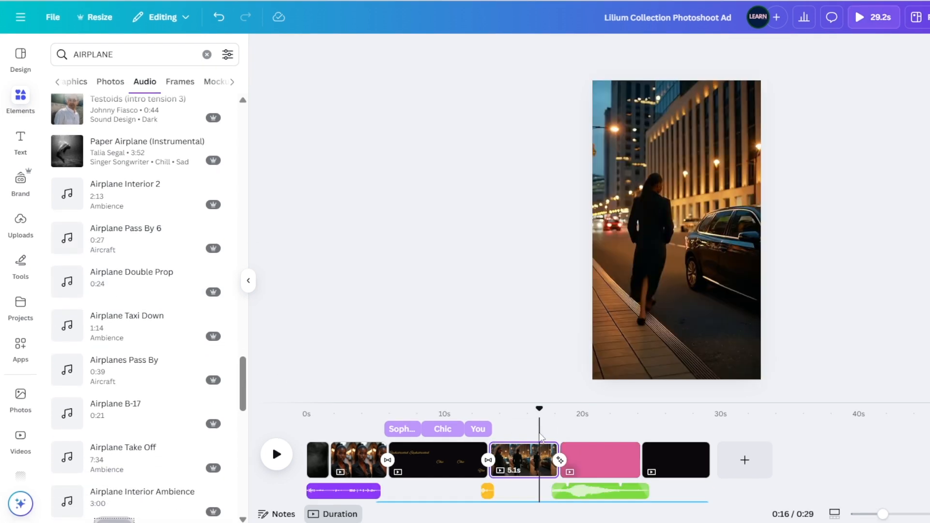
# Play back the plane wipe with its sound, and apply a 0.5-second Match & Move transition between the plane page and the blank page
pyautogui.press('space')
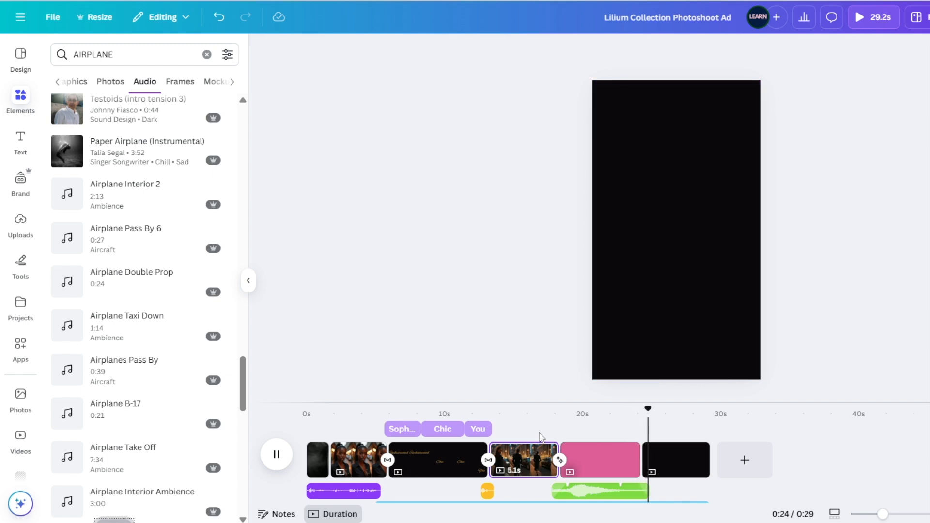
pyautogui.press('space')
pyautogui.moveTo(649, 422); pyautogui.dragTo(548, 429)
pyautogui.click(638, 460)
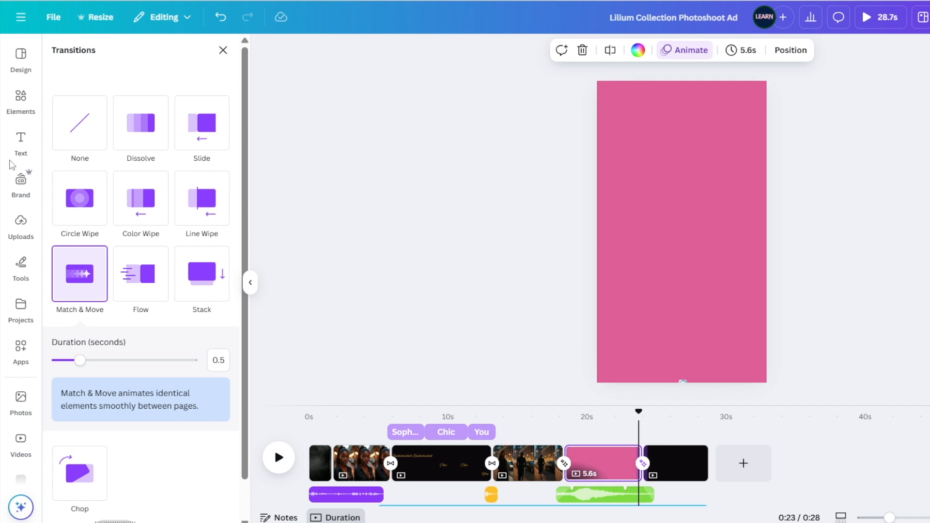
# Try to place the uploaded New York perfume bottle clip on the pink plane page, and undo the insertion
pyautogui.click(29, 109)
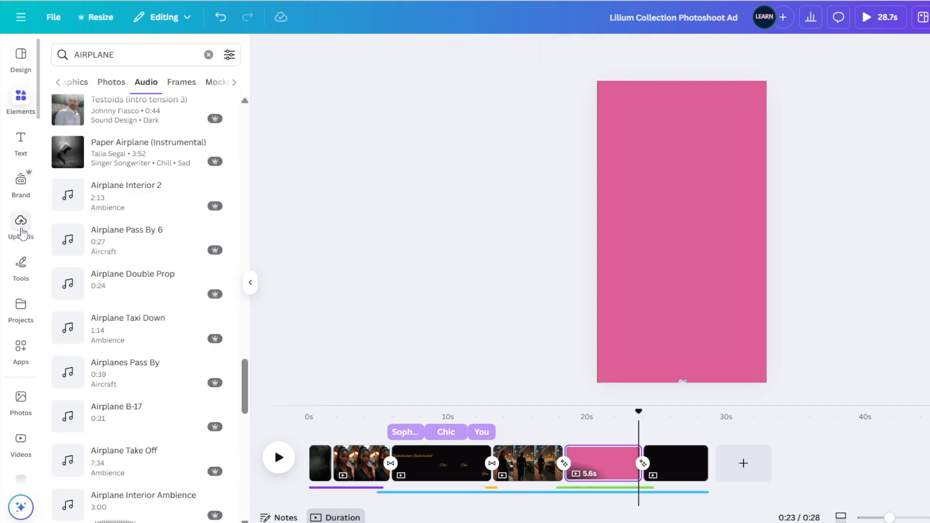
pyautogui.click(22, 232)
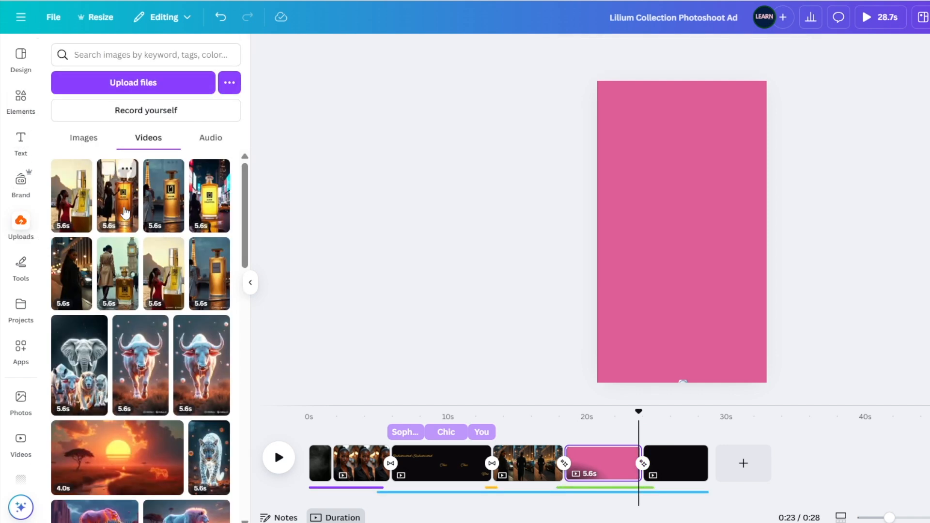
pyautogui.moveTo(222, 249)
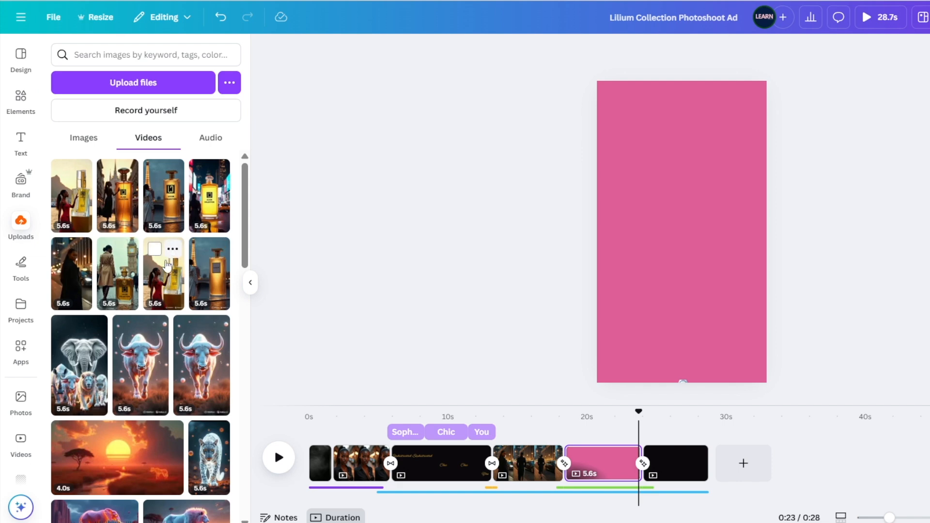
pyautogui.click(207, 208)
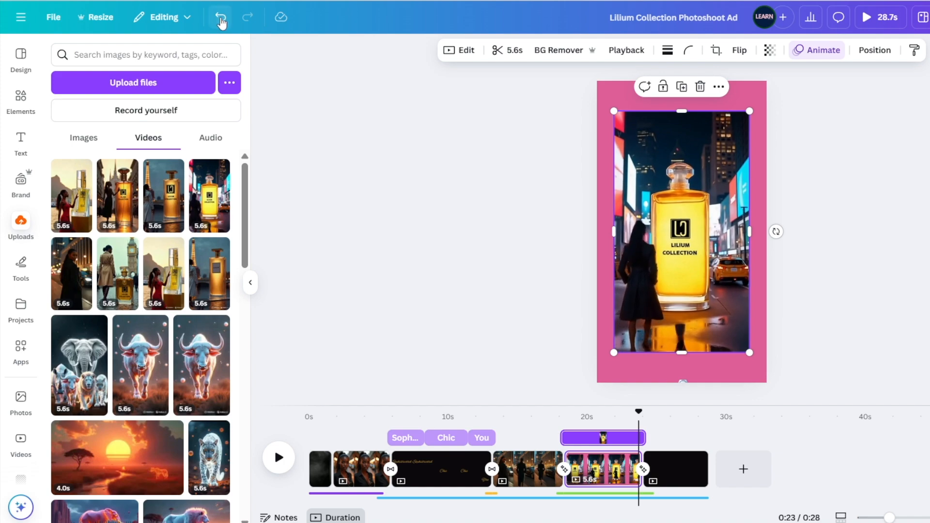
pyautogui.click(221, 22)
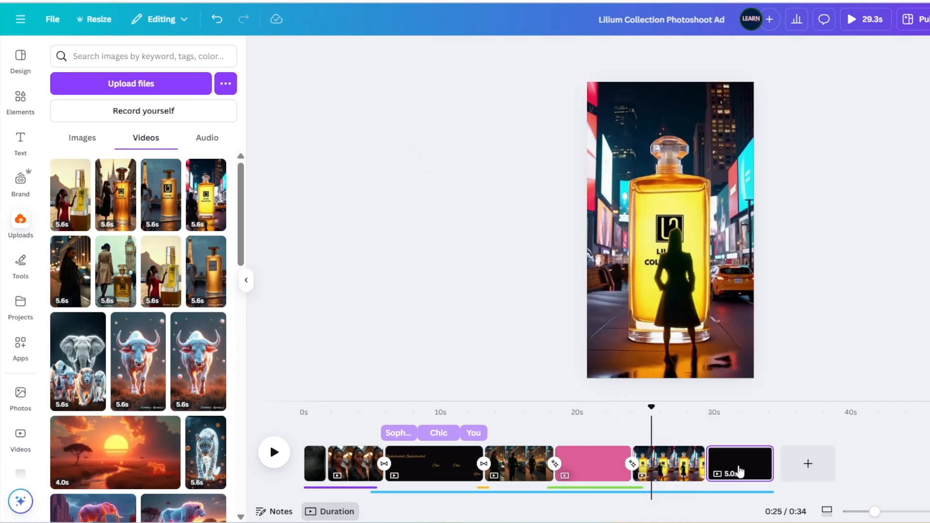
# Add the remaining uploaded perfume bottle clips on separate pages after the New York clip
pyautogui.click(116, 271)
pyautogui.click(116, 271)
pyautogui.click(208, 271)
pyautogui.rightClick(632, 327)
pyautogui.press('Escape')
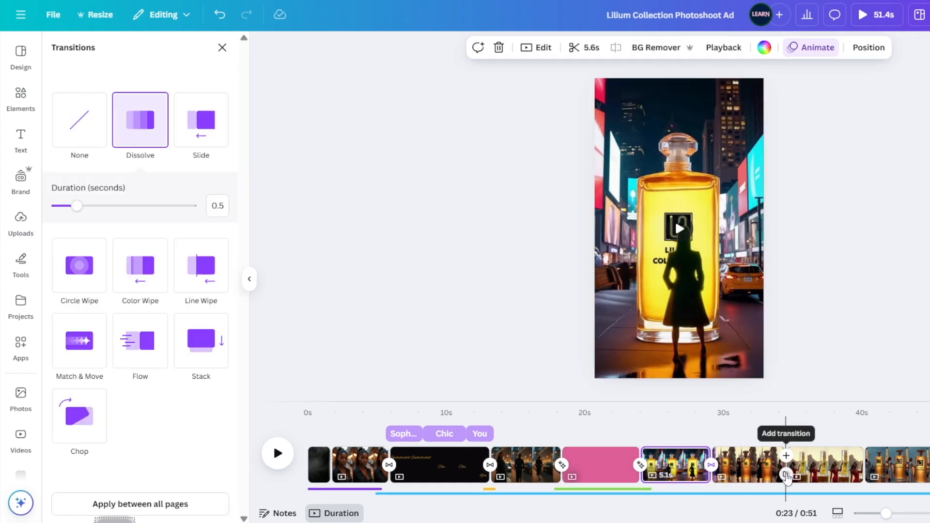
# Apply Match & Move before the red-dress Table Mountain clip, and Dissolve between that clip and the one following it
pyautogui.click(783, 476)
pyautogui.click(82, 283)
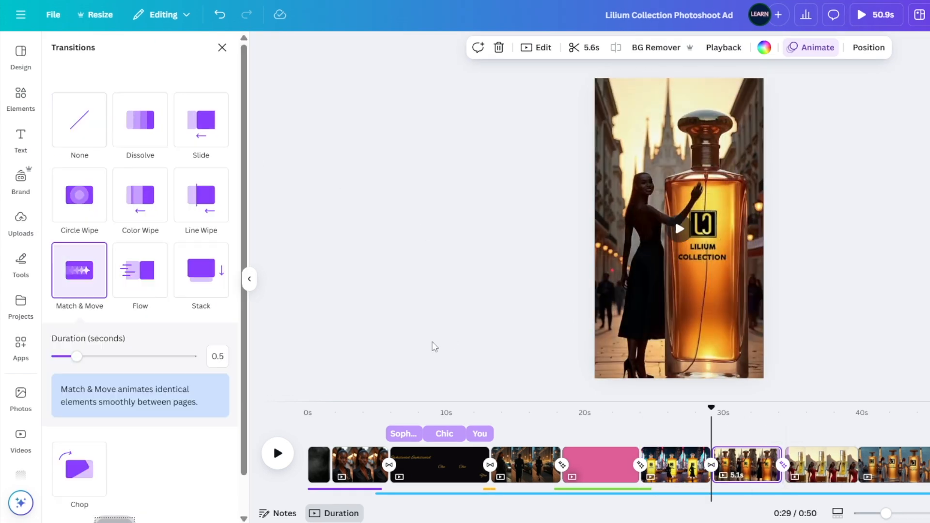
pyautogui.click(857, 477)
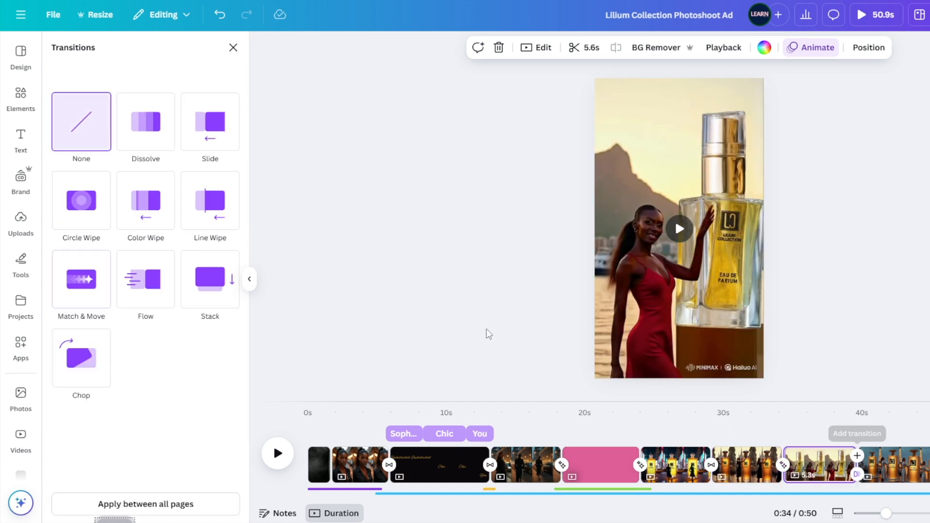
pyautogui.click(140, 136)
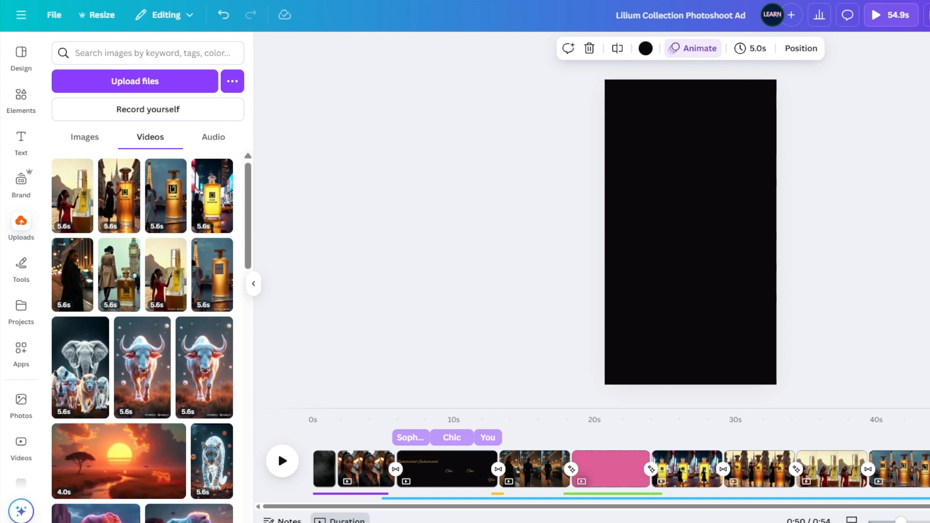
# Search the video elements for "SPRAY VIDEO" to find footage for the blank final page
pyautogui.click(22, 95)
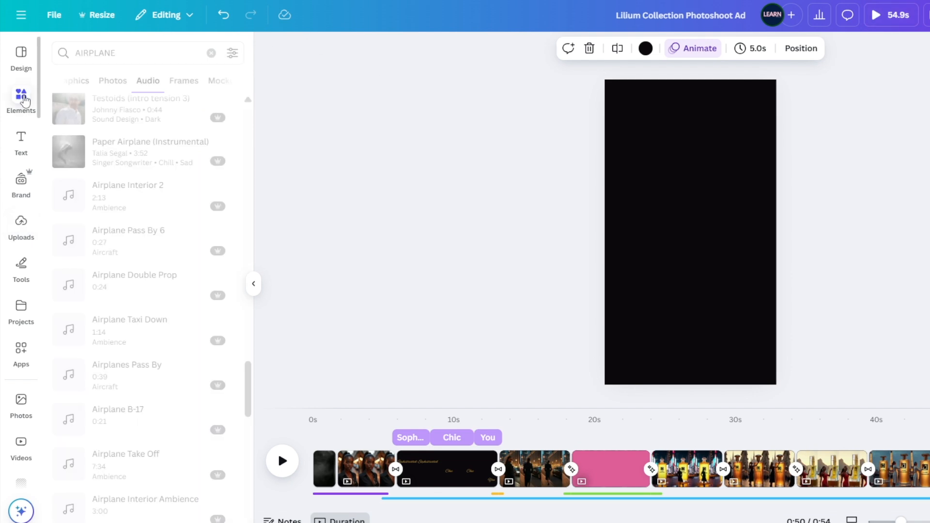
pyautogui.click(39, 54)
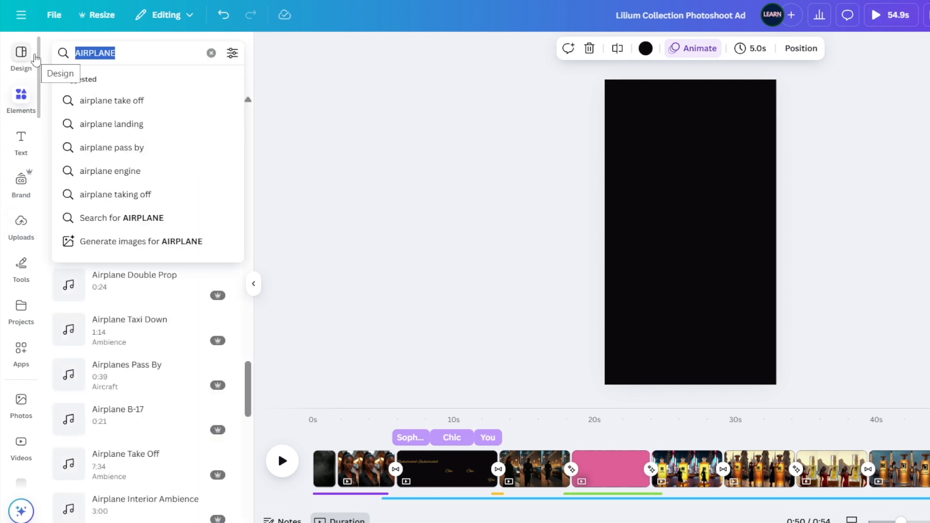
pyautogui.write('SPR')
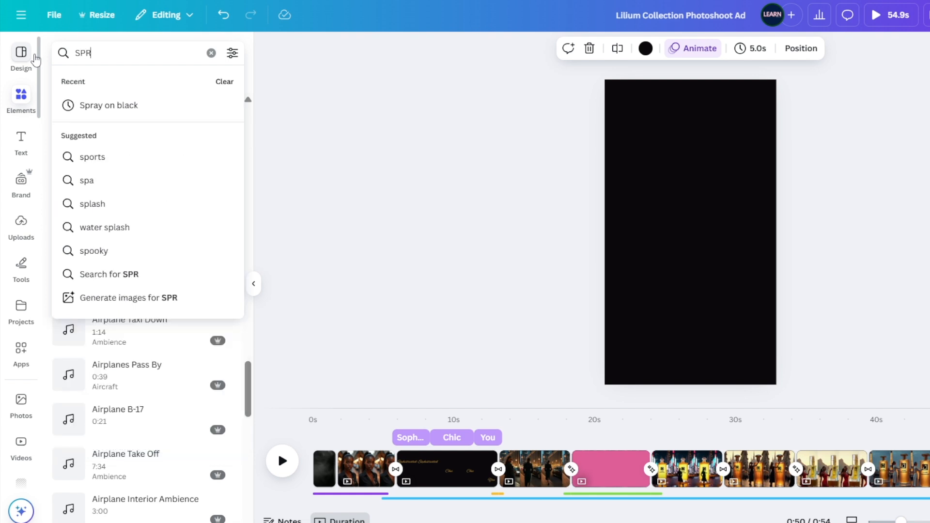
pyautogui.write('AY VIDEO')
pyautogui.press('Return')
pyautogui.click(88, 84)
pyautogui.click(147, 55)
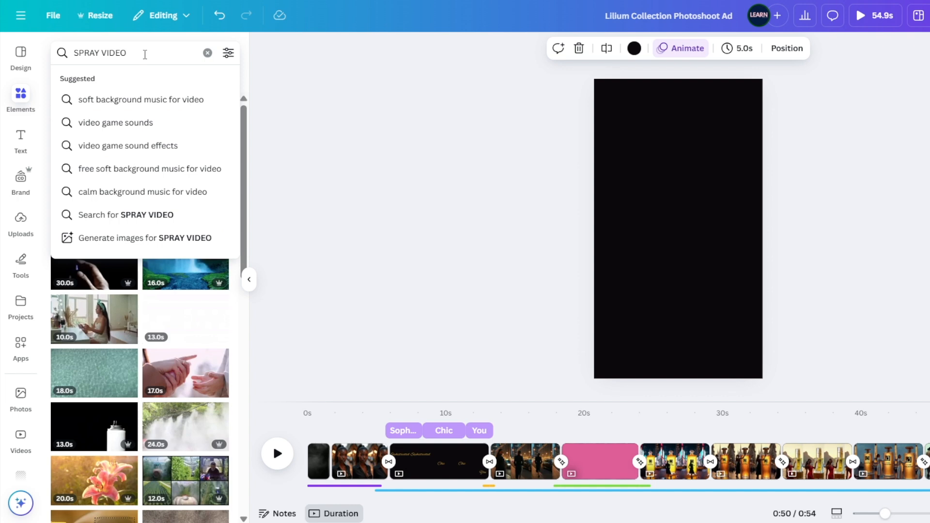
pyautogui.click(428, 121)
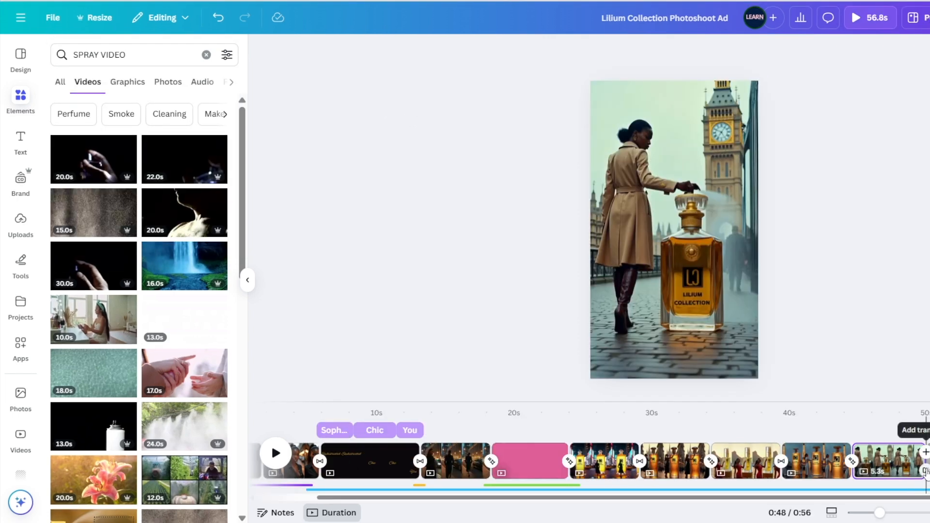
# Apply a 0.5-second Dissolve transition between the Big Ben perfume clip and the final mist page, and play it back
pyautogui.click(925, 458)
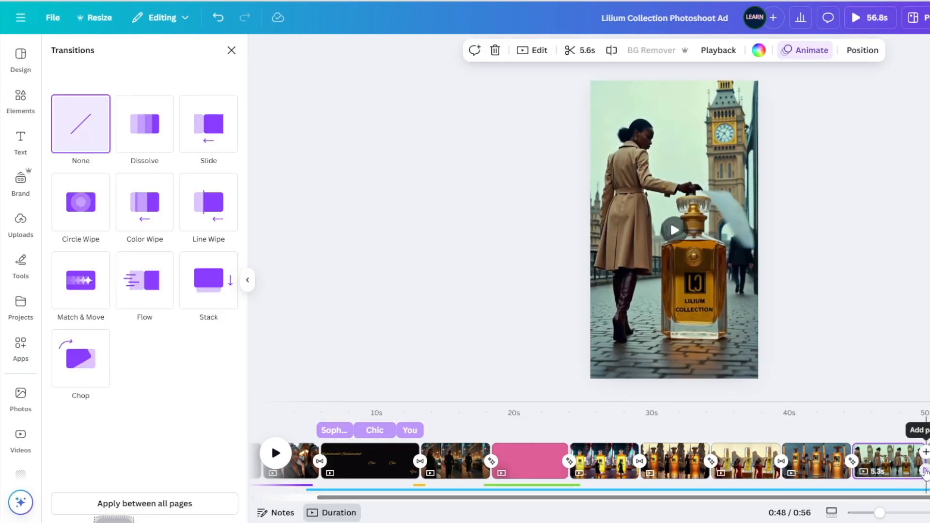
pyautogui.click(158, 134)
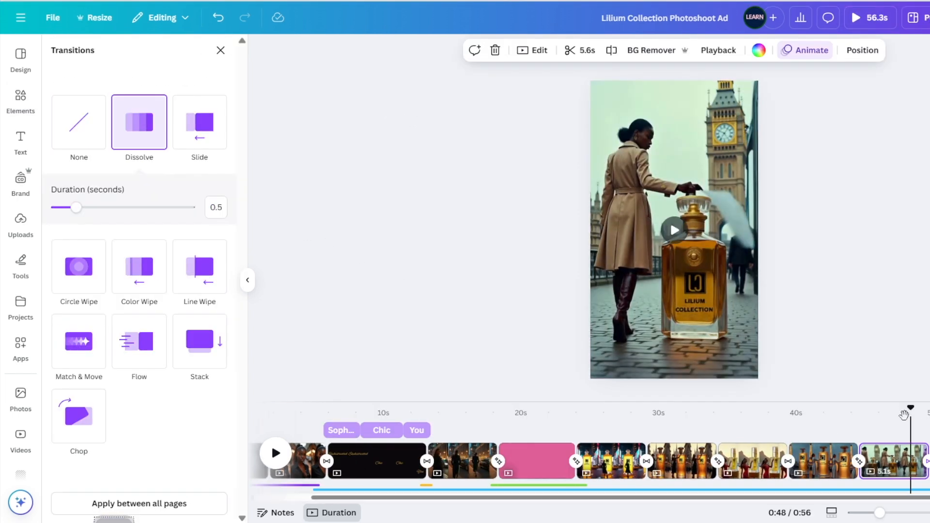
pyautogui.click(276, 455)
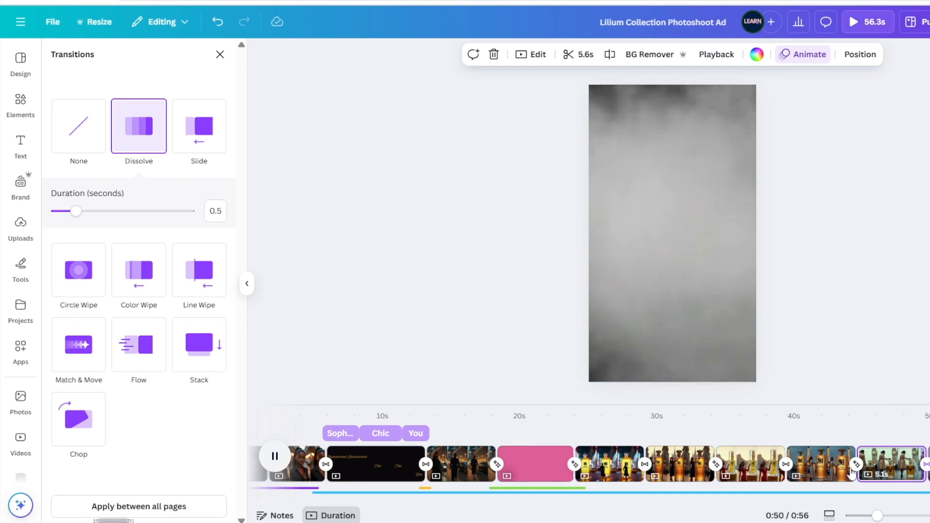
pyautogui.press('space')
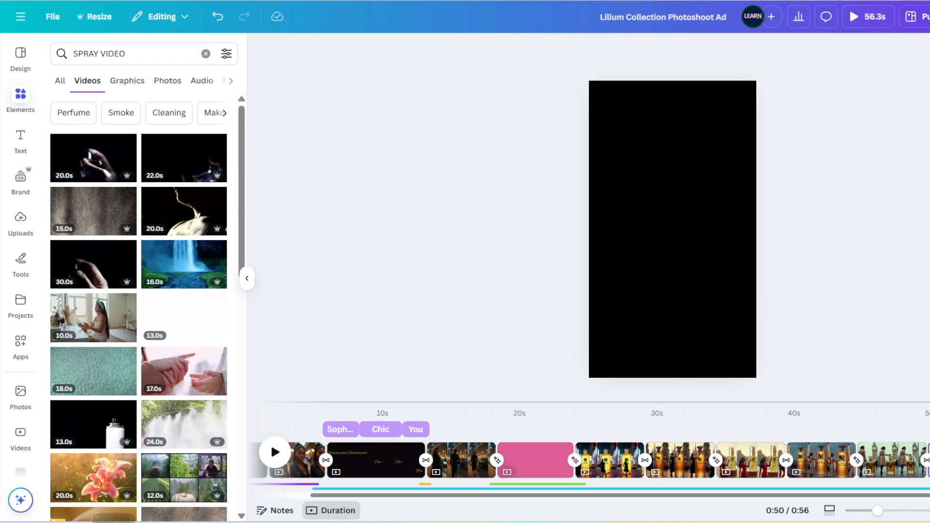
pyautogui.moveTo(926, 410); pyautogui.dragTo(907, 411)
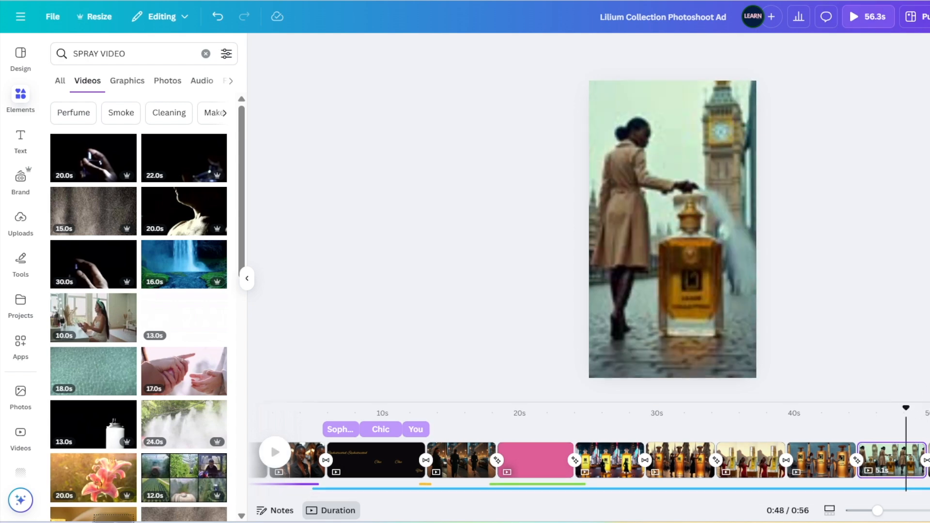
# Add the uploaded Lilium Collection.mp3 voice-over to the gold closing page at the end of the ad
pyautogui.press('space')
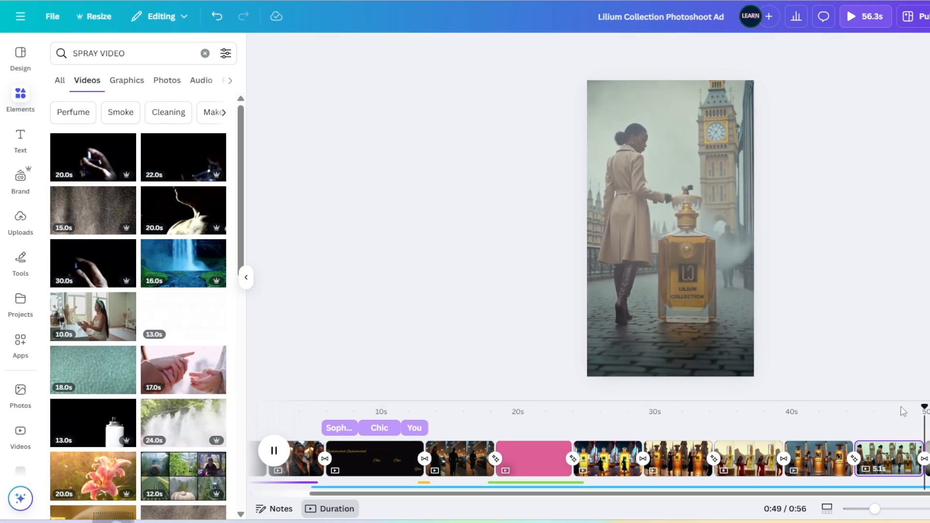
pyautogui.press('space')
pyautogui.click(23, 219)
pyautogui.click(70, 193)
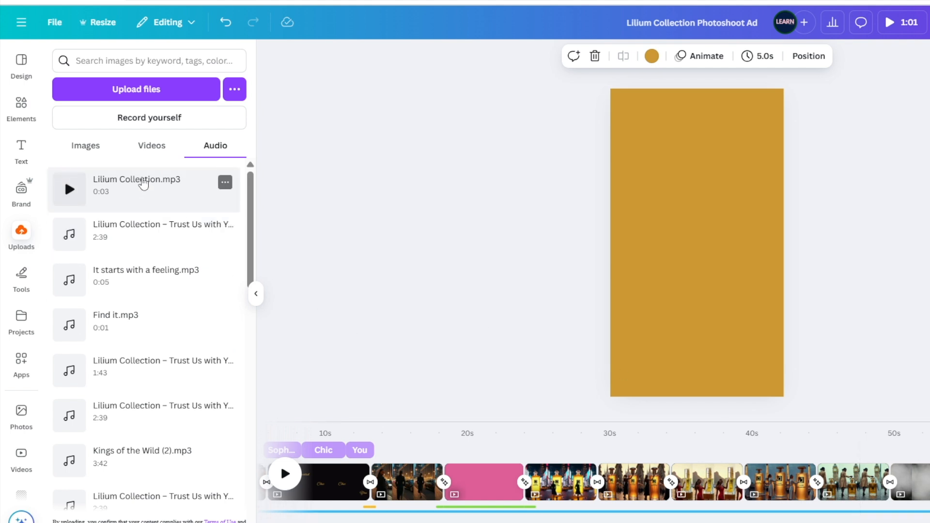
pyautogui.click(143, 183)
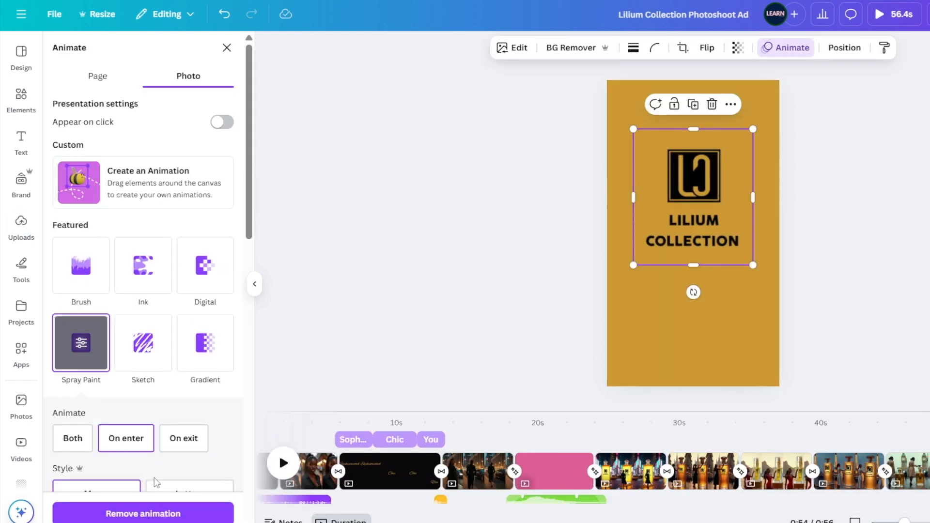
# Give the closing-page logo a Spray Paint animation on enter and place a text line in the Bright font beneath it
pyautogui.scroll(-3, 92, 279)
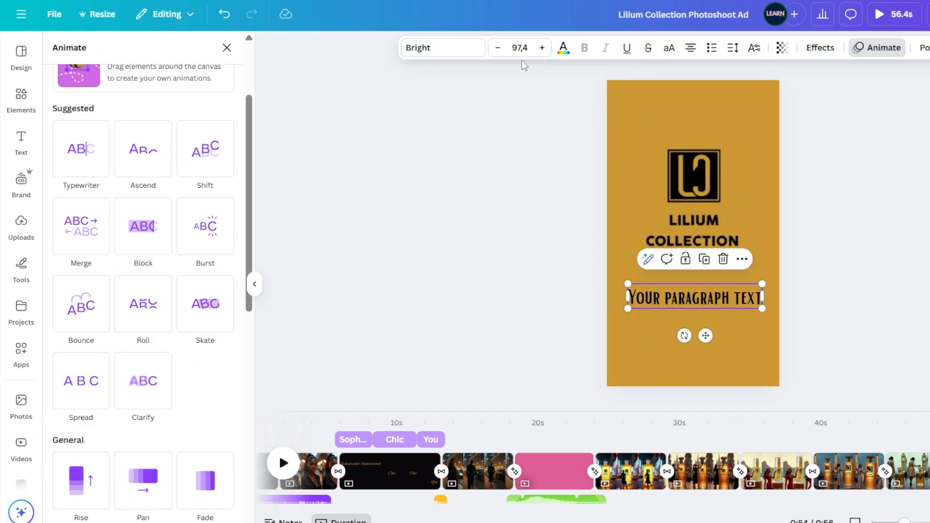
pyautogui.click(732, 49)
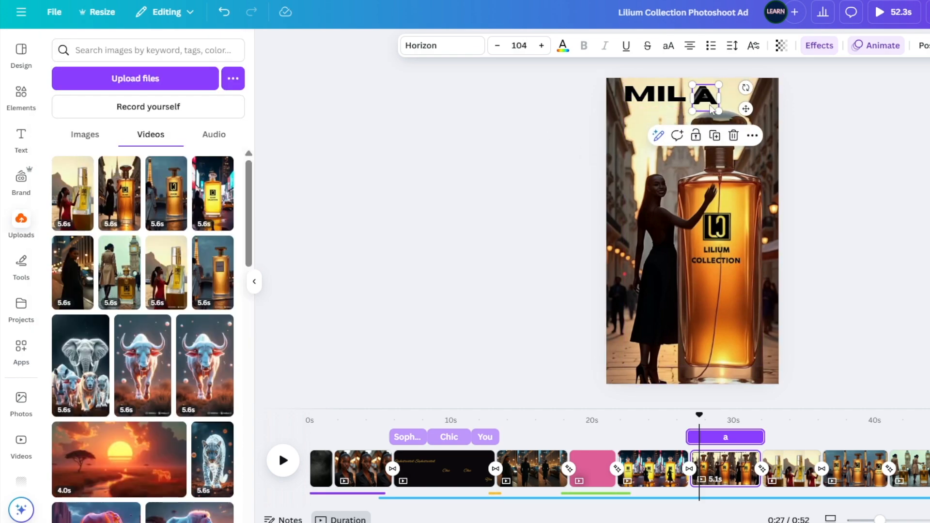
# Spell MILAN in separate Horizon letters of size 104 across the upper part of the black-dress perfume clip
pyautogui.click(126, 338)
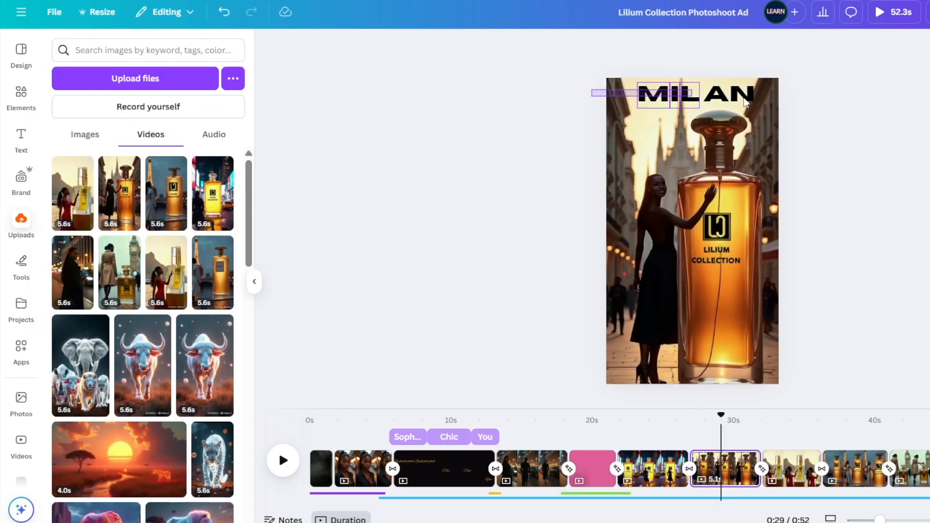